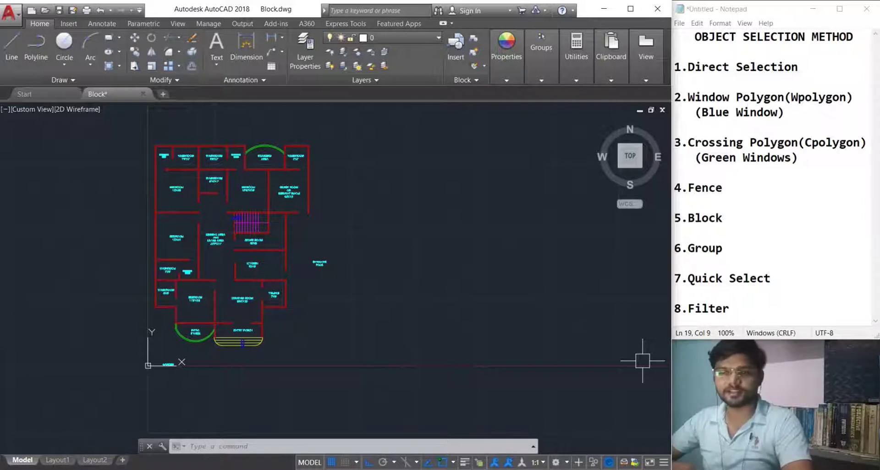
# Review the object selection methods in the Notepad list, highlighting Direct Selection, Window Polygon, Crossing Polygon and Block
pyautogui.click(796, 245)
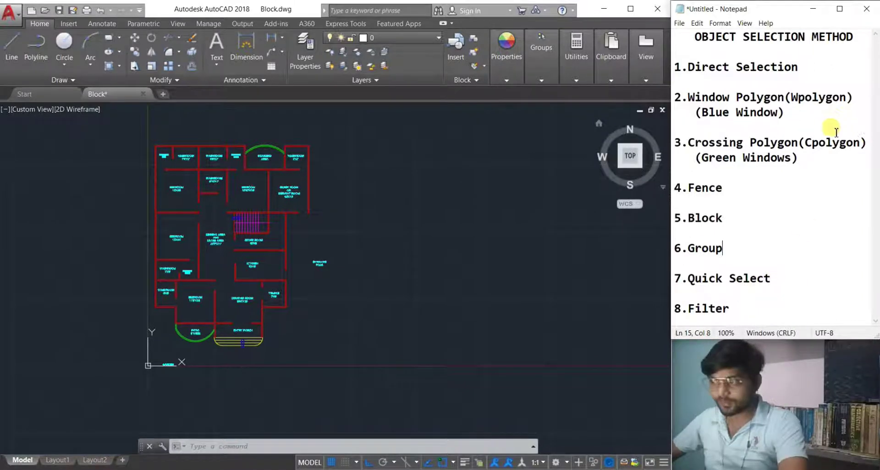
pyautogui.moveTo(797, 68); pyautogui.dragTo(681, 67)
pyautogui.click(808, 223)
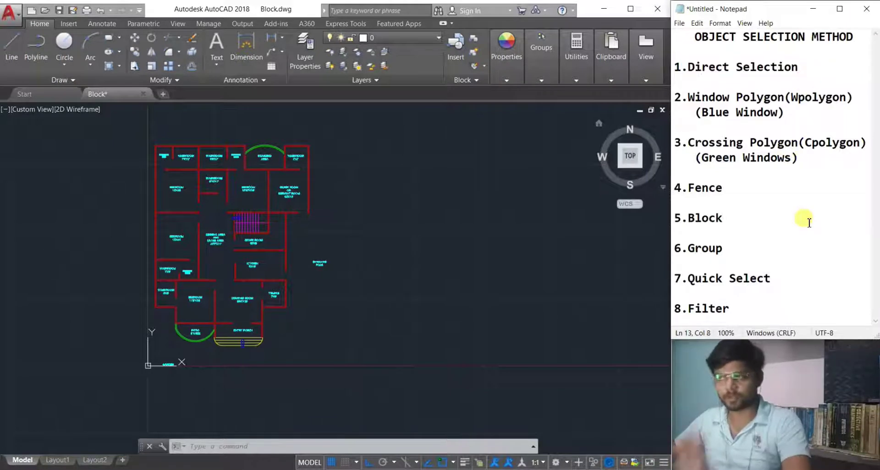
pyautogui.moveTo(794, 112); pyautogui.dragTo(688, 95)
pyautogui.click(795, 202)
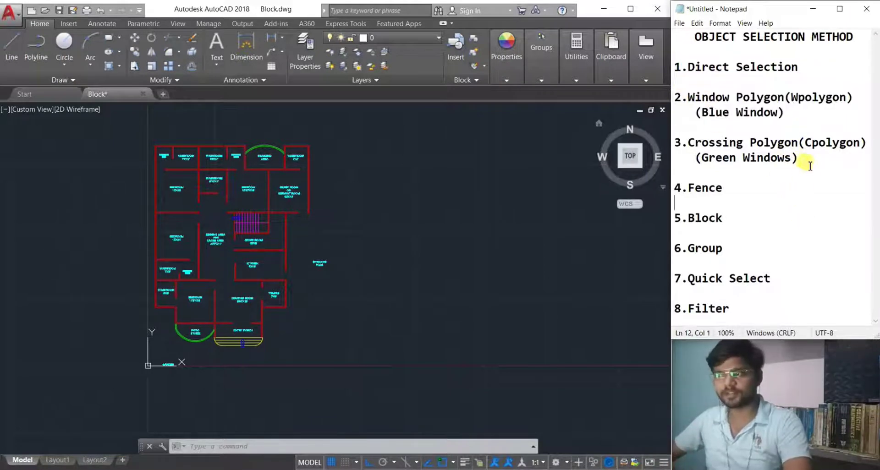
pyautogui.moveTo(810, 166); pyautogui.dragTo(690, 140)
pyautogui.click(780, 229)
pyautogui.click(726, 219)
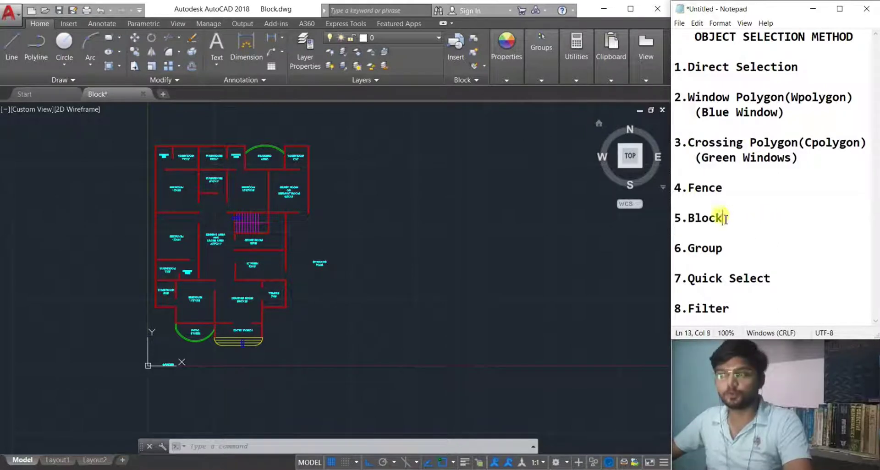
pyautogui.moveTo(725, 219); pyautogui.dragTo(669, 218)
pyautogui.click(798, 249)
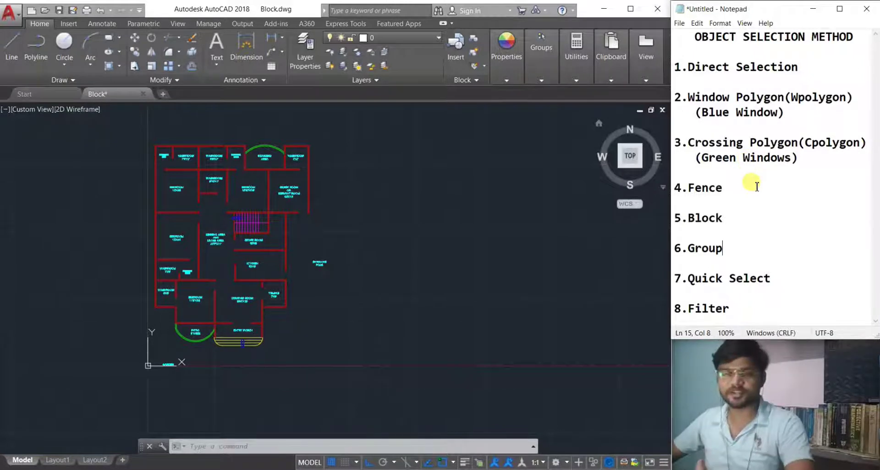
pyautogui.click(789, 209)
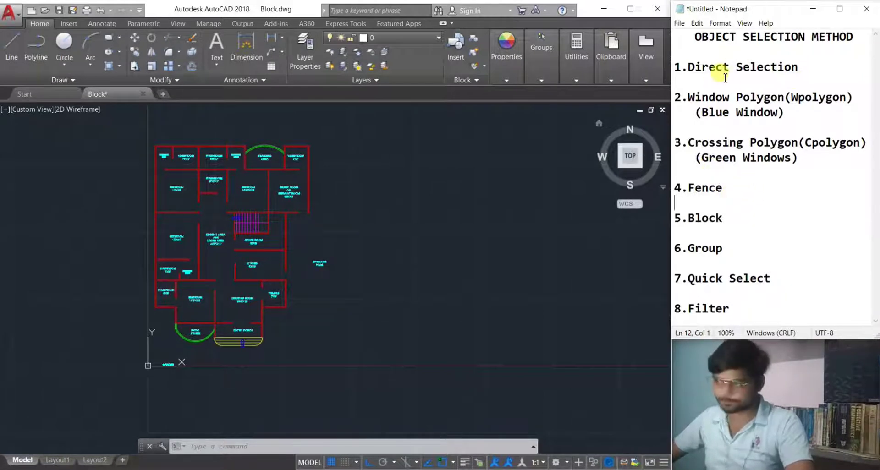
pyautogui.moveTo(799, 67); pyautogui.dragTo(688, 68)
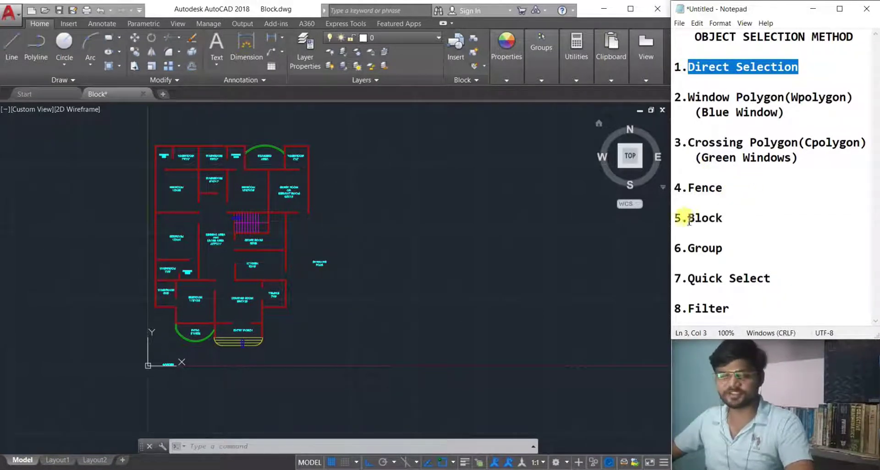
pyautogui.click(784, 207)
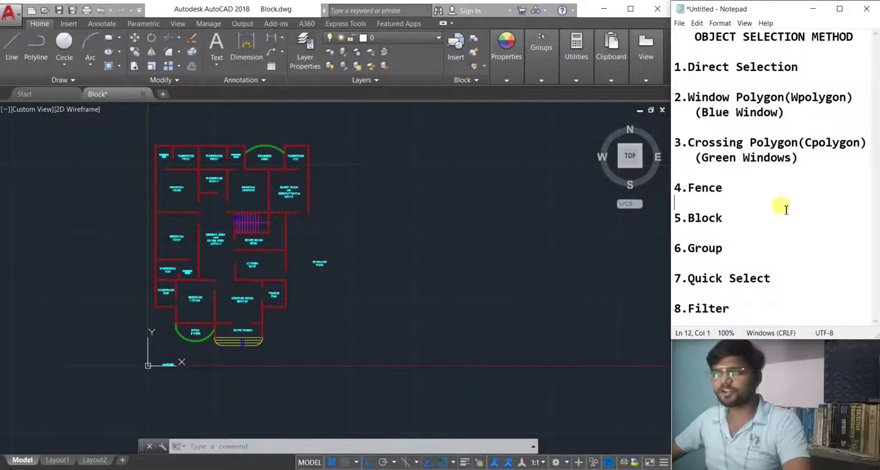
# Switch to AutoCAD, directly select the outer kitchen and guest room walls and the bedroom–guest room wall, and clear the selection
pyautogui.click(485, 263)
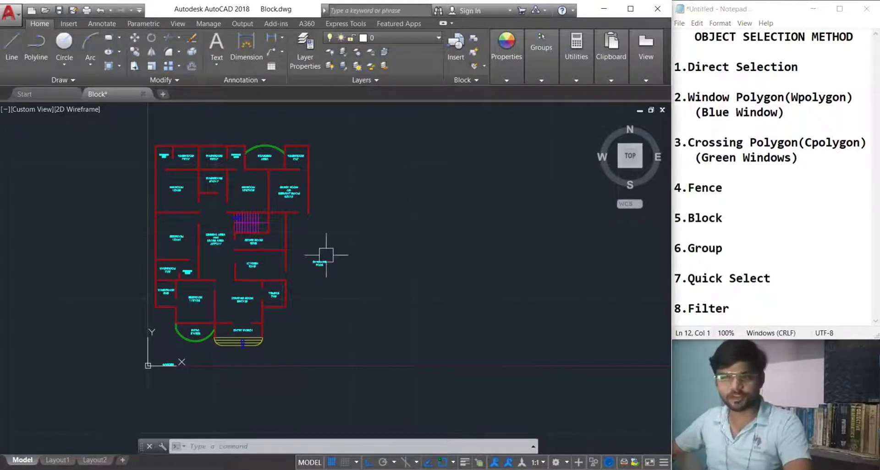
pyautogui.scroll(5, 305, 255)
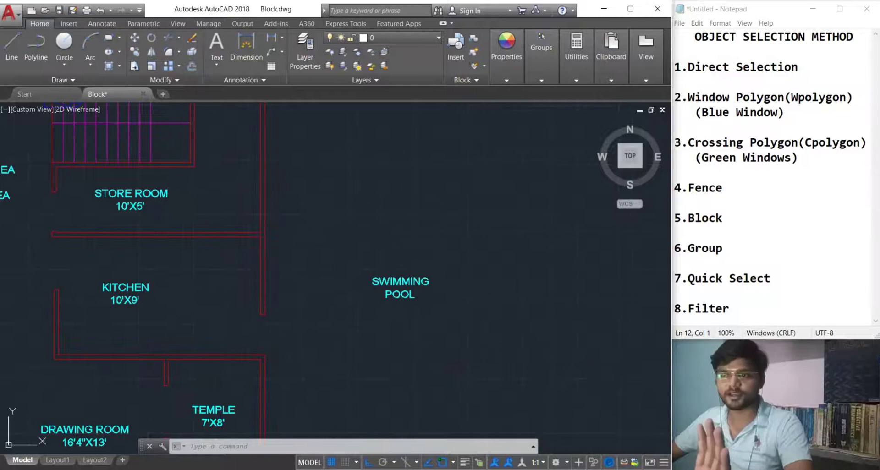
pyautogui.click(271, 240)
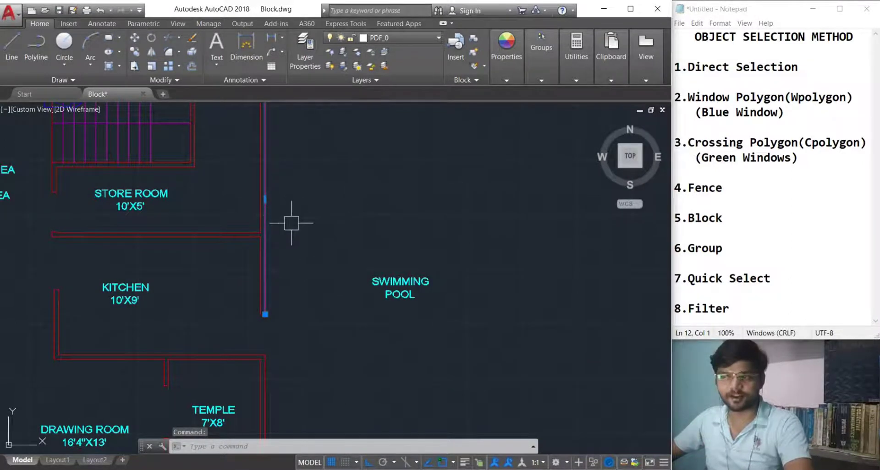
pyautogui.scroll(-3, 291, 220)
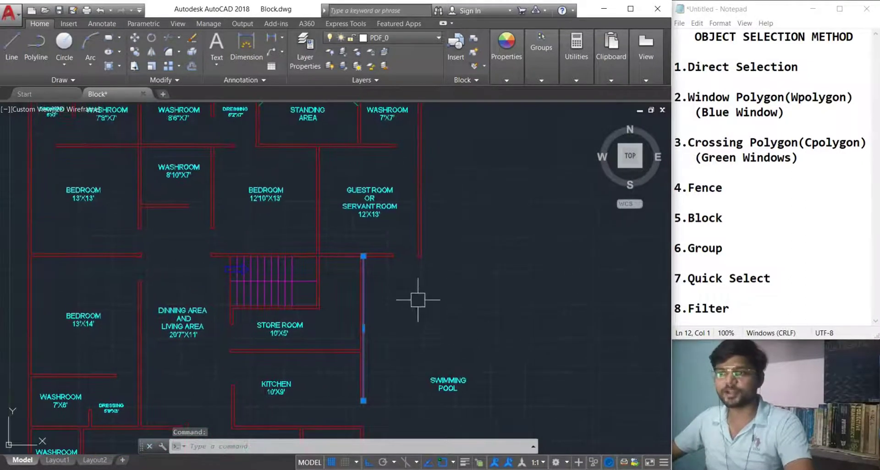
pyautogui.click(421, 241)
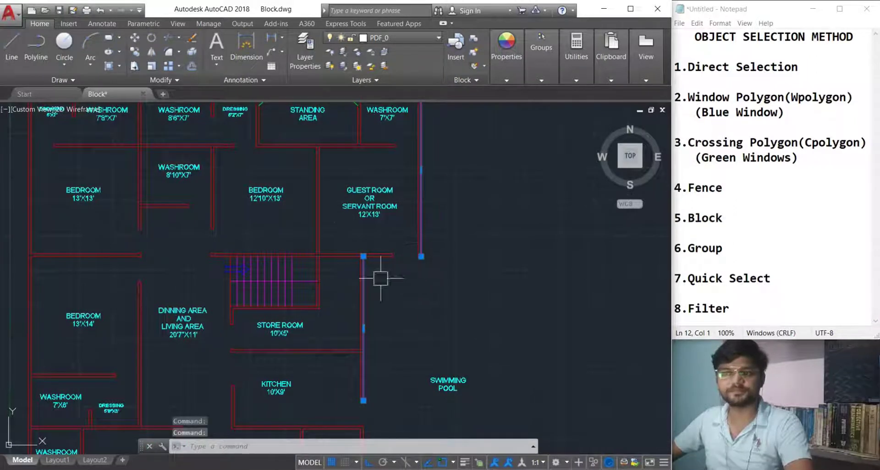
pyautogui.click(320, 232)
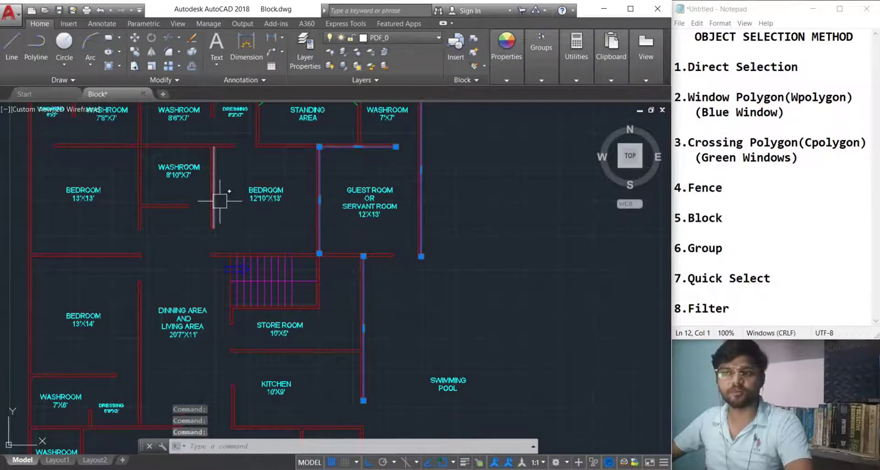
pyautogui.press('Escape')
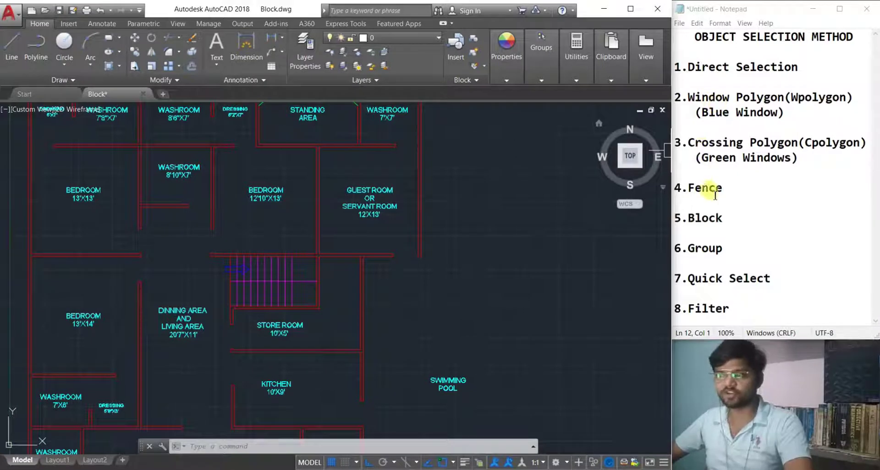
# Highlight Window Polygon, Crossing Polygon and Fence one after another in the Notepad list of selection methods
pyautogui.moveTo(723, 188); pyautogui.dragTo(674, 96)
pyautogui.click(744, 193)
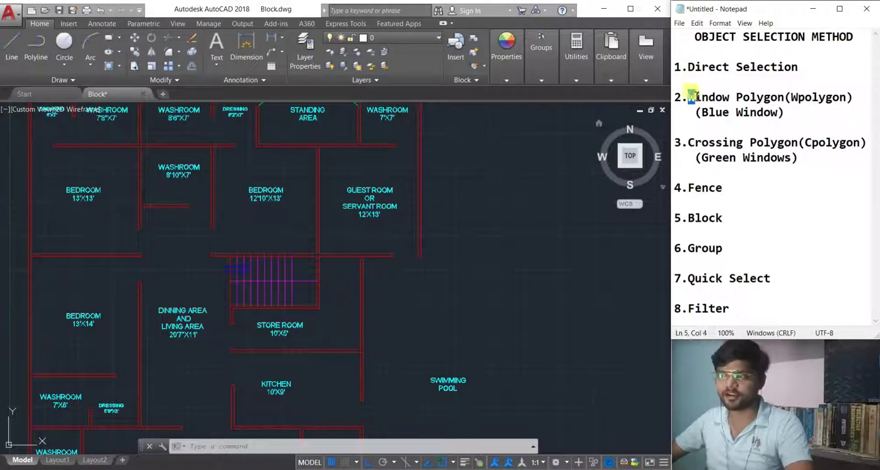
pyautogui.moveTo(687, 97); pyautogui.dragTo(776, 97)
pyautogui.moveTo(694, 143); pyautogui.dragTo(777, 142)
pyautogui.moveTo(688, 187); pyautogui.dragTo(724, 188)
pyautogui.click(747, 190)
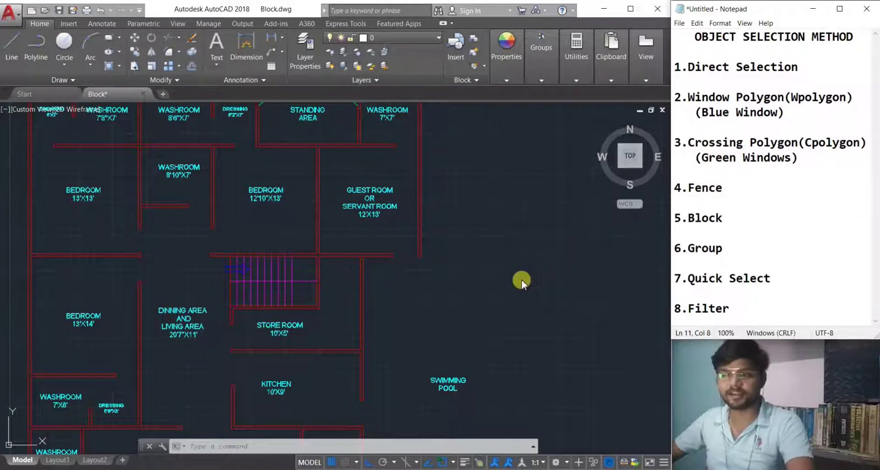
# Select the kitchen and temple walls and the swimming pool label with a crossing window, and clear the selection
pyautogui.scroll(-2, 522, 280)
pyautogui.moveTo(516, 293); pyautogui.dragTo(359, 277, button='middle')
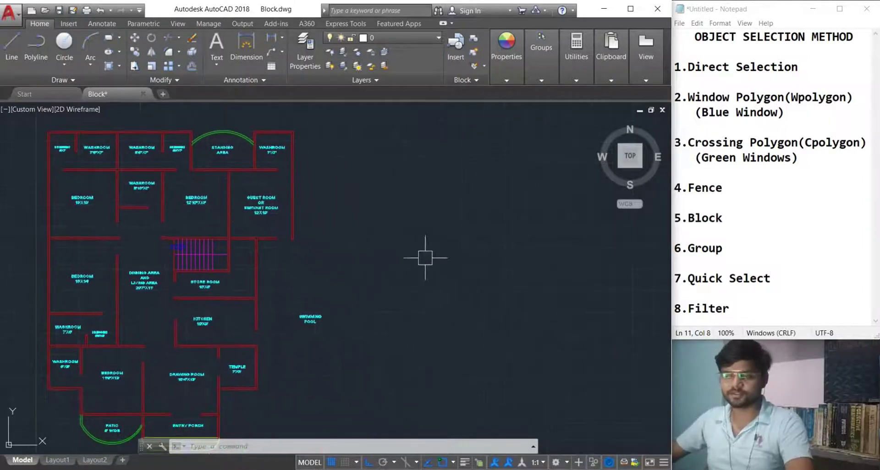
pyautogui.moveTo(388, 330); pyautogui.dragTo(425, 264, button='middle')
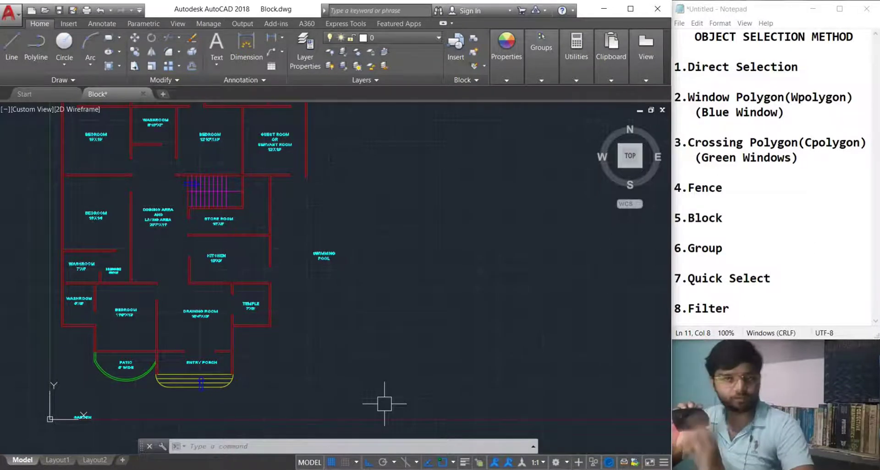
pyautogui.click(455, 365)
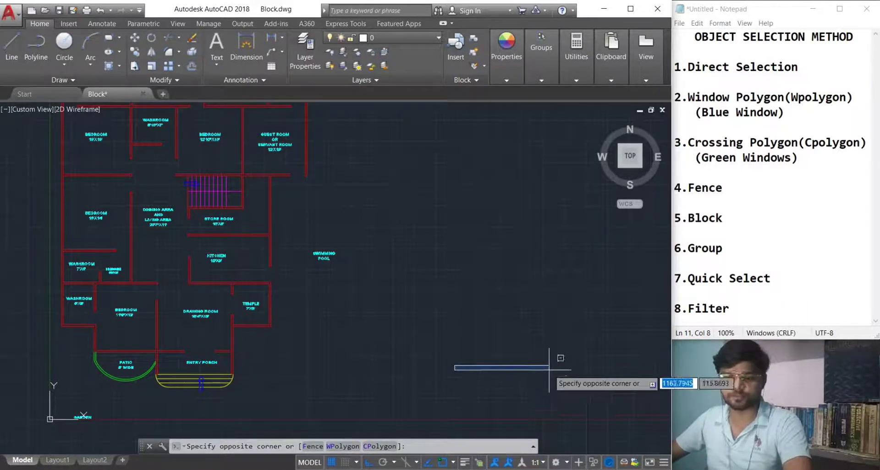
pyautogui.press('Escape')
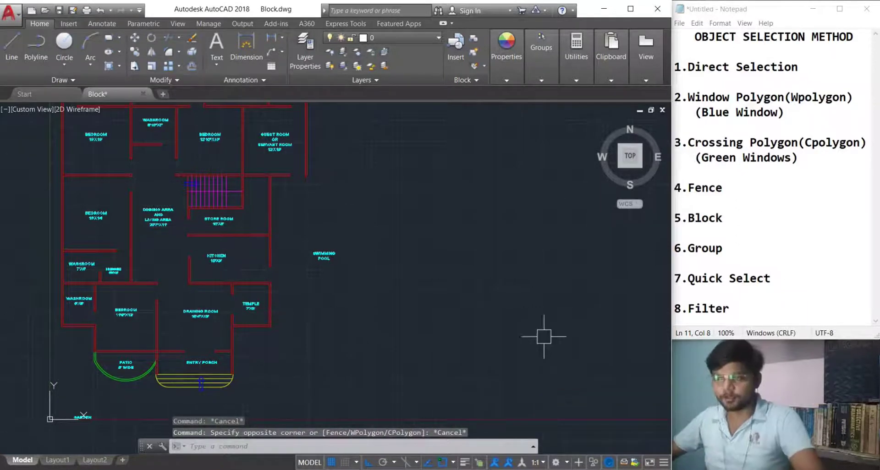
pyautogui.click(531, 386)
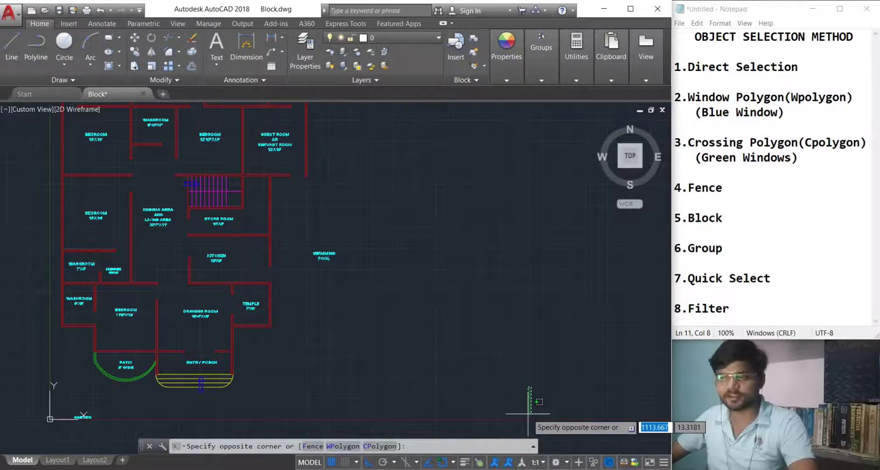
pyautogui.click(186, 173)
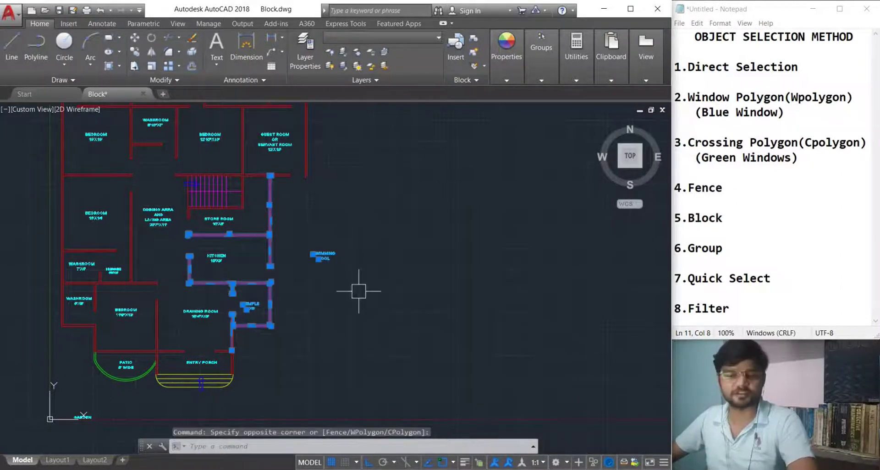
pyautogui.press('Escape')
pyautogui.click(417, 384)
pyautogui.press('Escape')
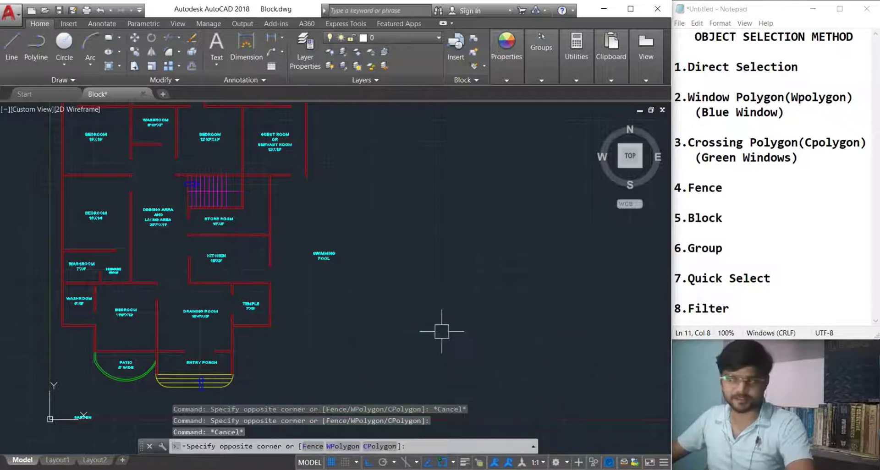
# Highlight the Fence entry in the Notepad list, and remove the highlight
pyautogui.moveTo(384, 381); pyautogui.dragTo(466, 373, button='middle')
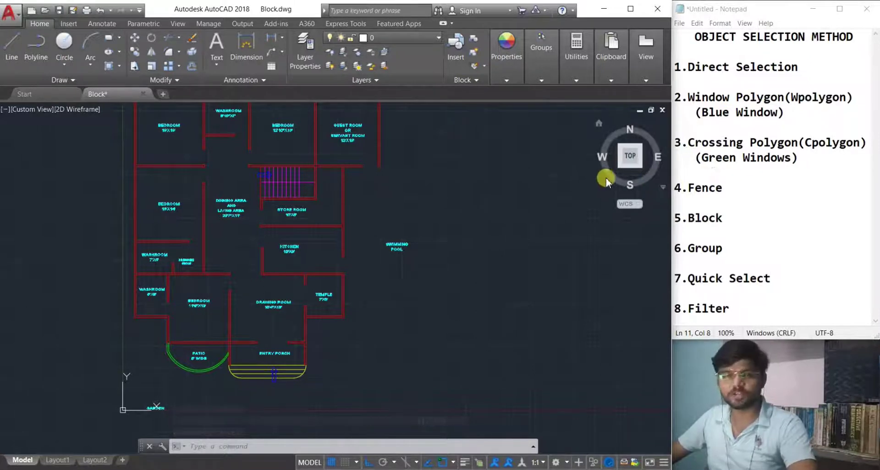
pyautogui.moveTo(731, 188); pyautogui.dragTo(665, 189)
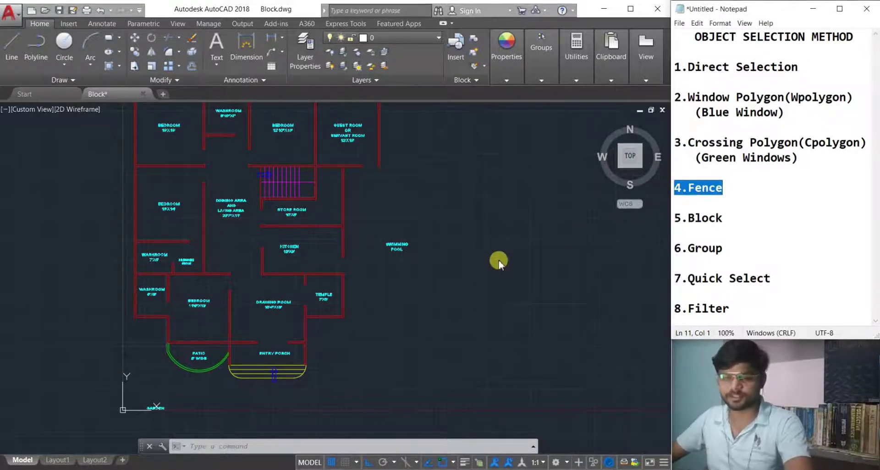
pyautogui.click(787, 189)
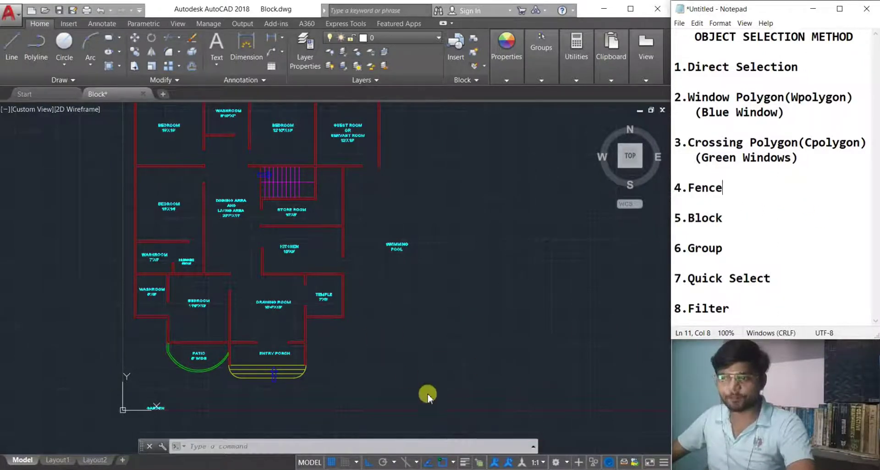
# Start a fence selection in AutoCAD from the open area beside the entry porch, running it across the drawing room and entry porch to the patio
pyautogui.click(448, 379)
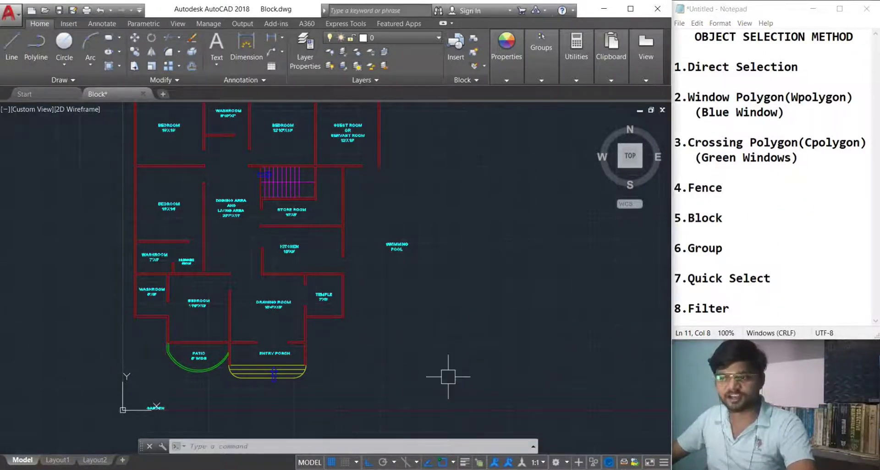
pyautogui.click(452, 387)
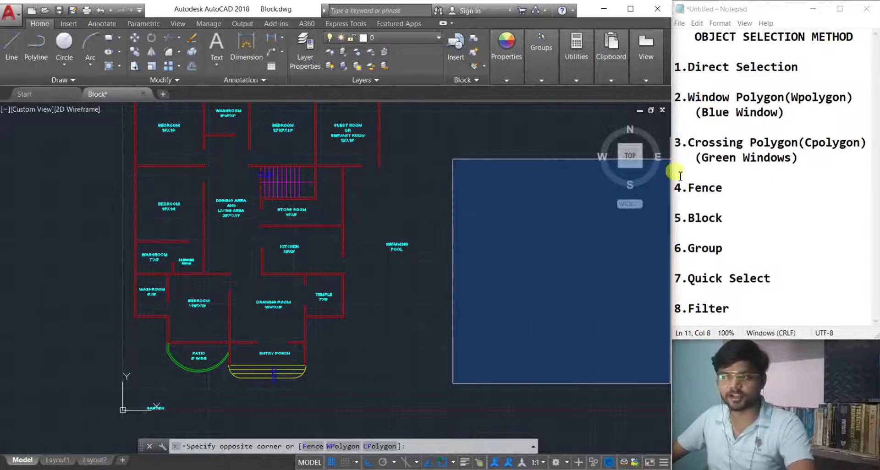
pyautogui.click(312, 444)
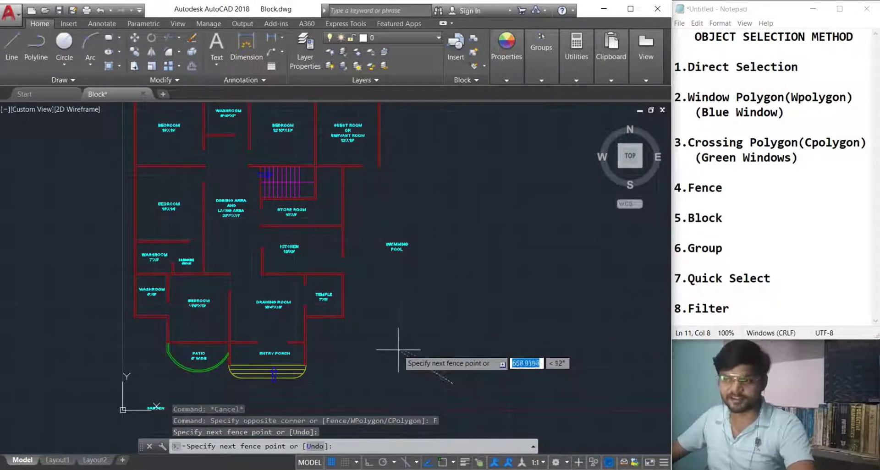
pyautogui.scroll(2, 321, 342)
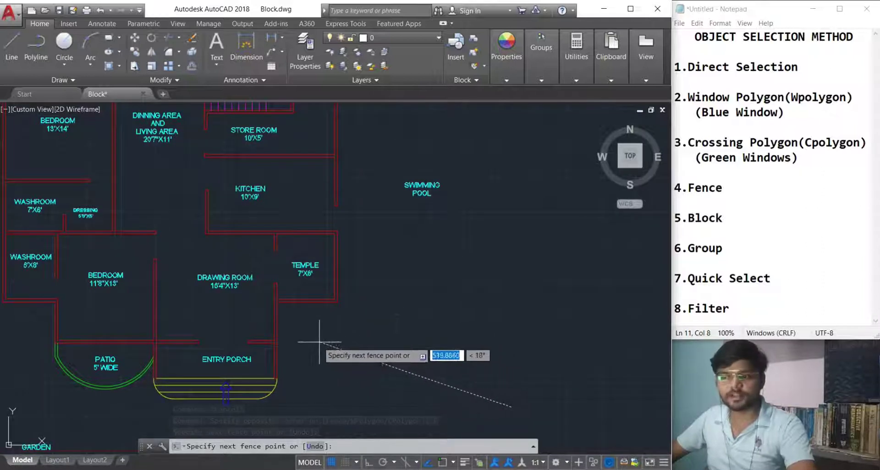
pyautogui.click(247, 319)
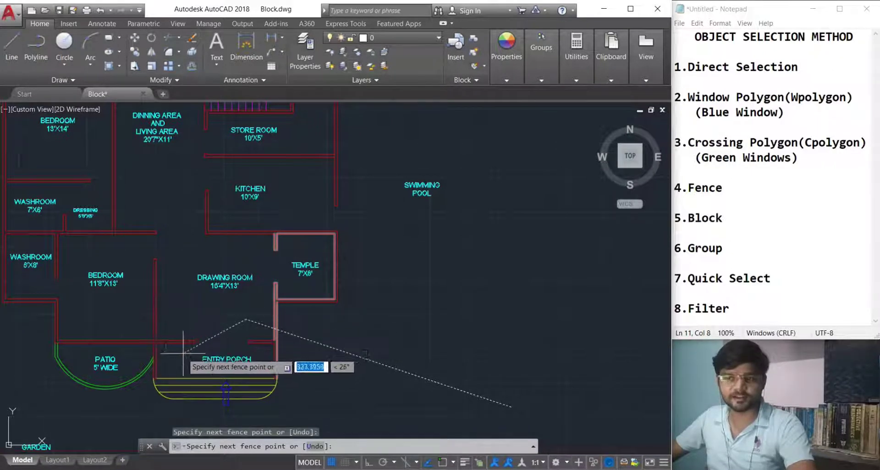
pyautogui.click(127, 394)
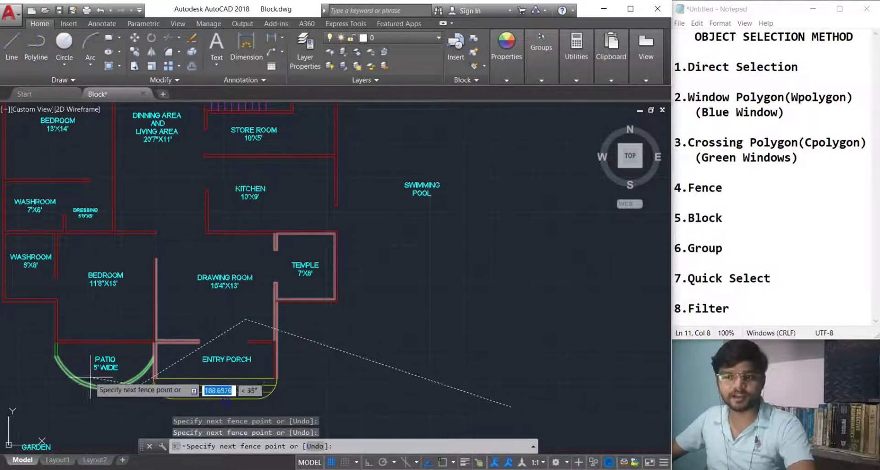
pyautogui.click(74, 368)
# Continue the fence zigzagging through the lower bedroom, the two left-side washrooms, the dressing room and the dining area wall
pyautogui.click(70, 314)
pyautogui.click(29, 320)
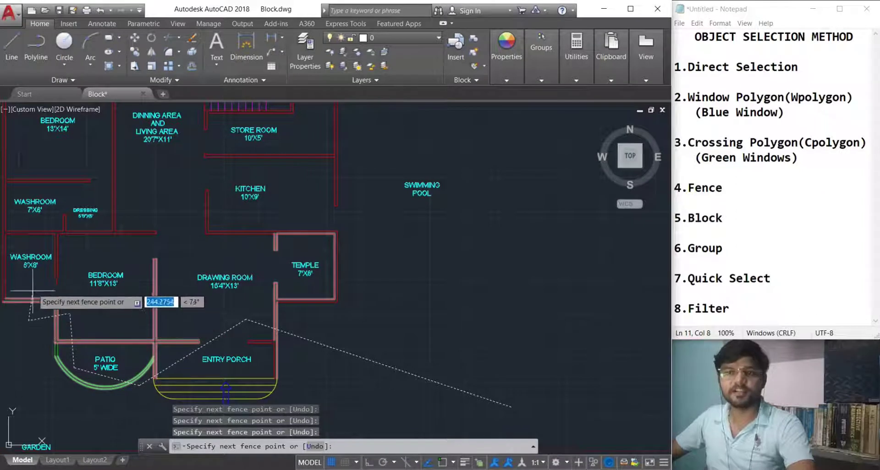
pyautogui.click(34, 281)
pyautogui.click(82, 254)
pyautogui.click(54, 221)
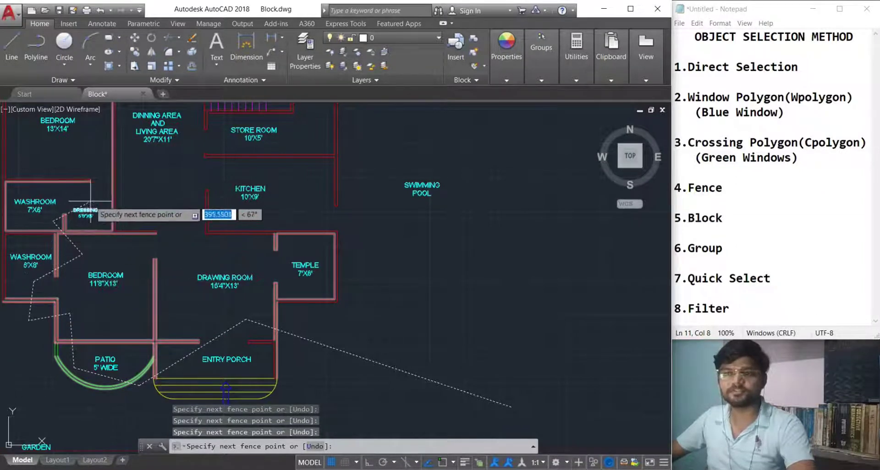
pyautogui.click(91, 160)
pyautogui.click(133, 184)
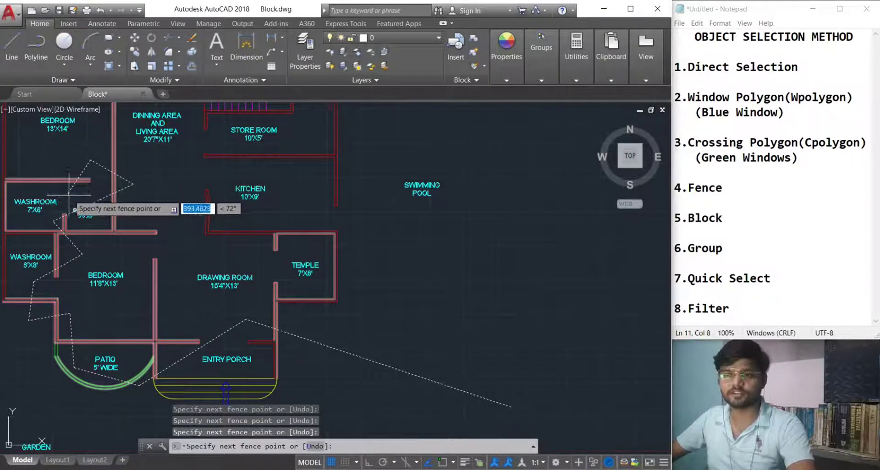
pyautogui.click(68, 193)
# Extend the fence through the 13'X14' and 13'X13' bedrooms to the upper washrooms, complete the selection and clear it
pyautogui.moveTo(68, 193); pyautogui.dragTo(164, 275, button='middle')
pyautogui.click(83, 226)
pyautogui.click(152, 173)
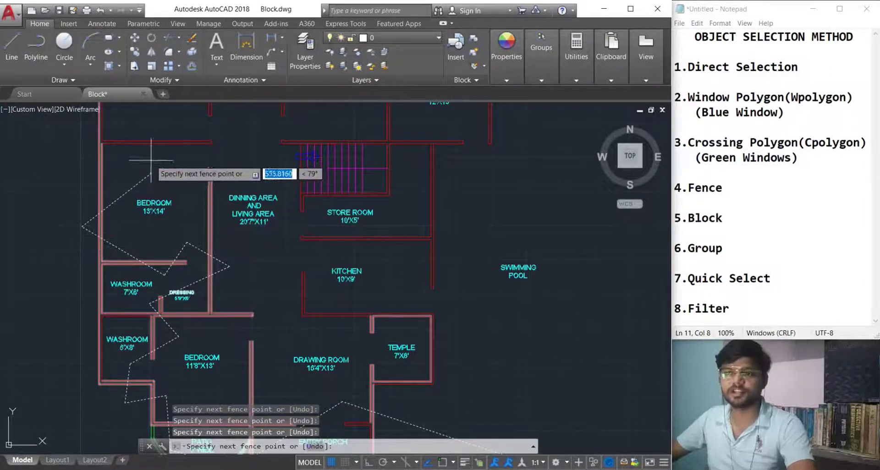
pyautogui.click(149, 132)
pyautogui.moveTo(158, 149); pyautogui.dragTo(191, 262, button='middle')
pyautogui.click(260, 187)
pyautogui.click(217, 133)
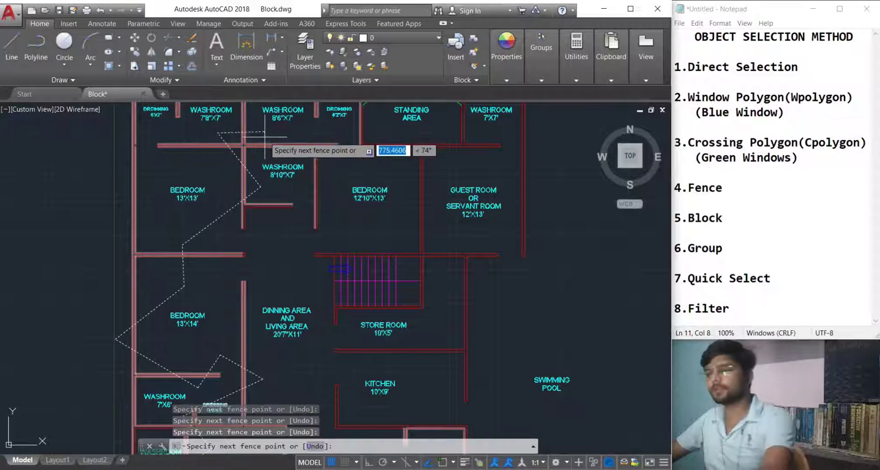
pyautogui.press('Return')
pyautogui.press('Escape')
pyautogui.press('Escape')
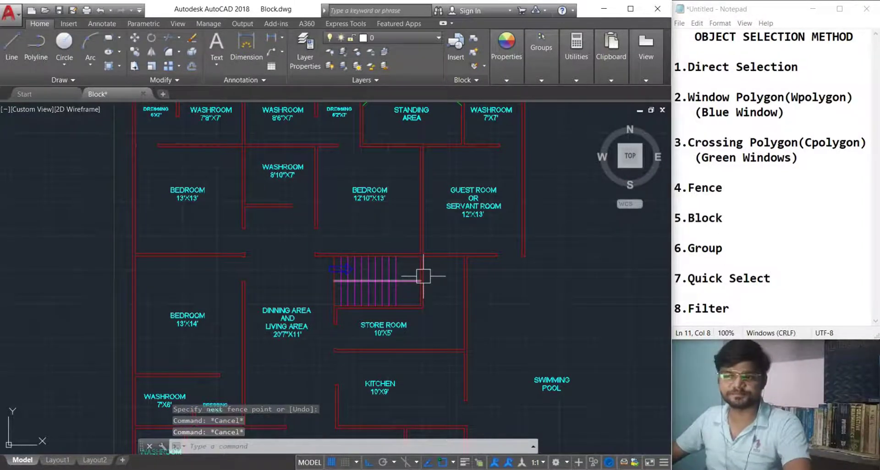
# Highlight Green Windows under Crossing Polygon in the Notepad list, and remove the highlight
pyautogui.scroll(-3, 422, 275)
pyautogui.moveTo(422, 276)
pyautogui.mouseDown(button='middle')
pyautogui.moveTo(358, 294)
pyautogui.moveTo(356, 242)
pyautogui.mouseUp(button='middle')
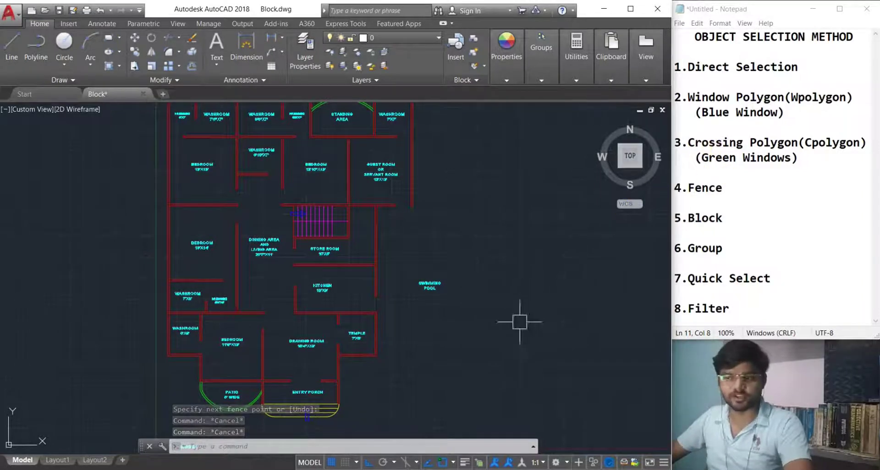
pyautogui.moveTo(508, 335); pyautogui.dragTo(493, 316, button='middle')
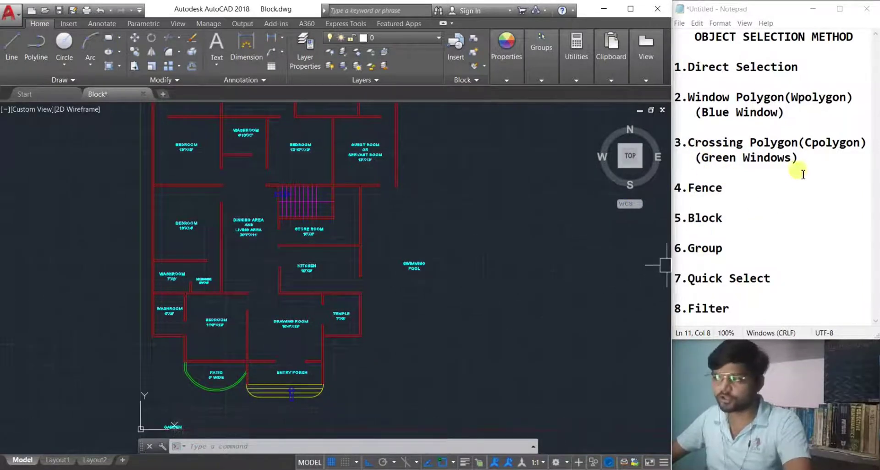
pyautogui.moveTo(805, 147); pyautogui.dragTo(845, 146)
pyautogui.click(817, 168)
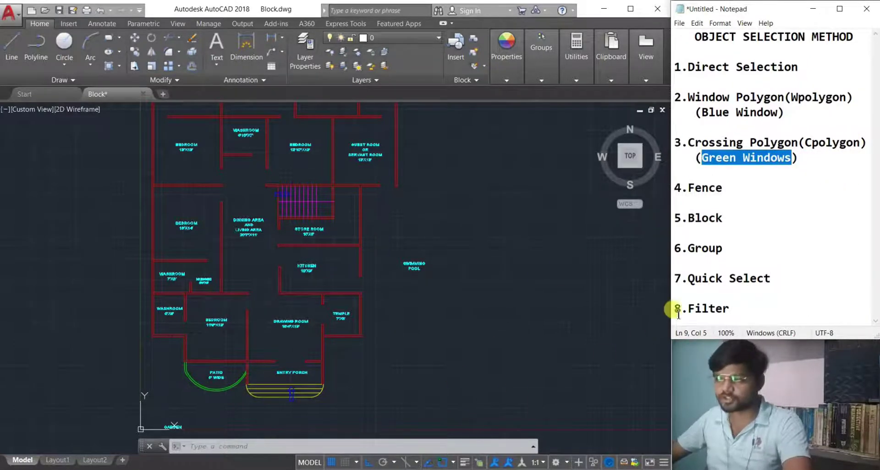
pyautogui.click(770, 250)
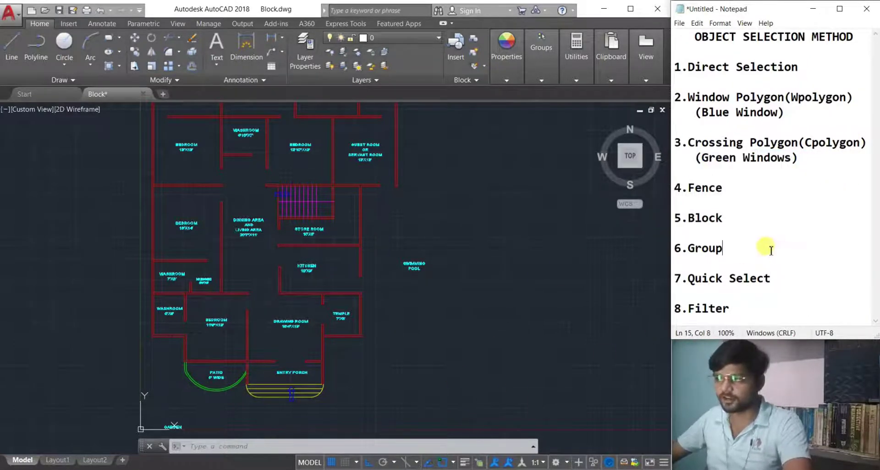
# Switch to AutoCAD, select the floor plan from the entry porch up to the upper bedrooms with a crossing window, and clear the selection
pyautogui.click(468, 400)
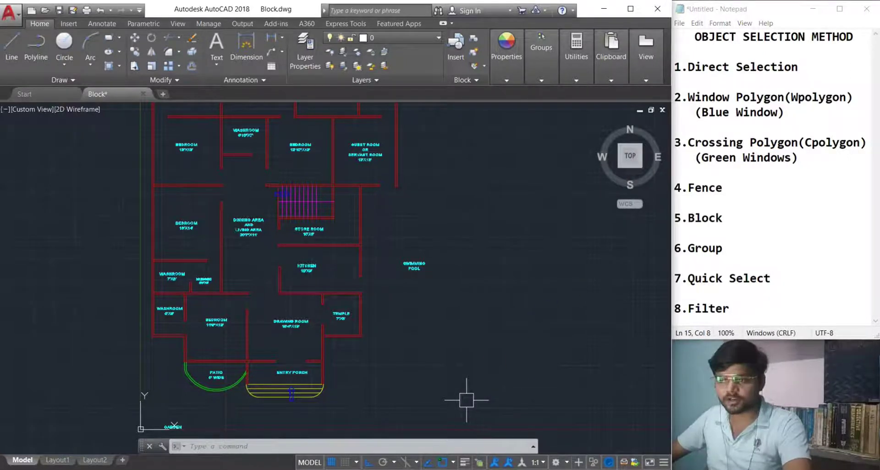
pyautogui.click(483, 394)
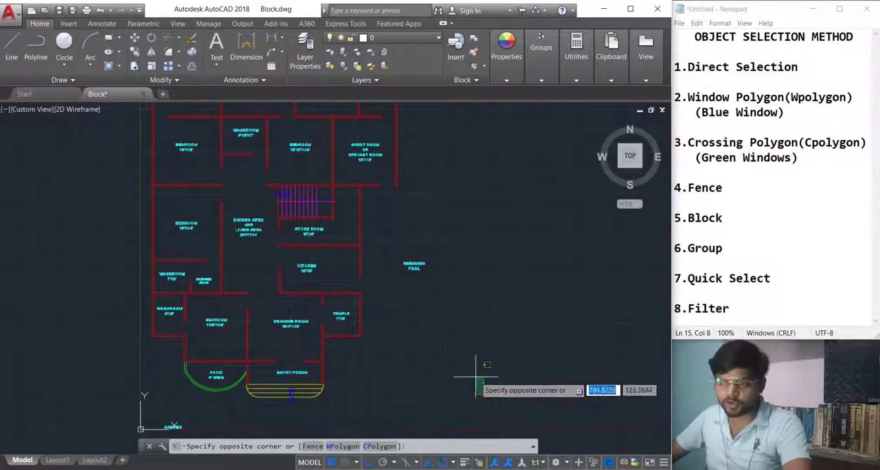
pyautogui.press('Escape')
pyautogui.click(508, 390)
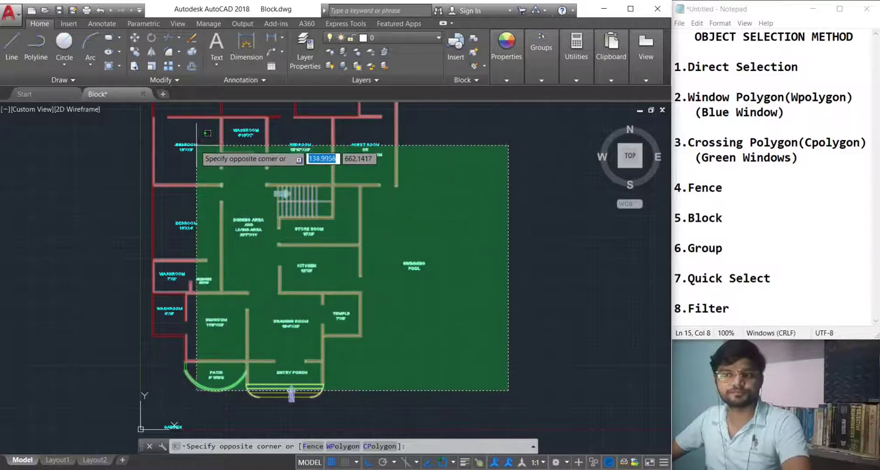
pyautogui.click(138, 142)
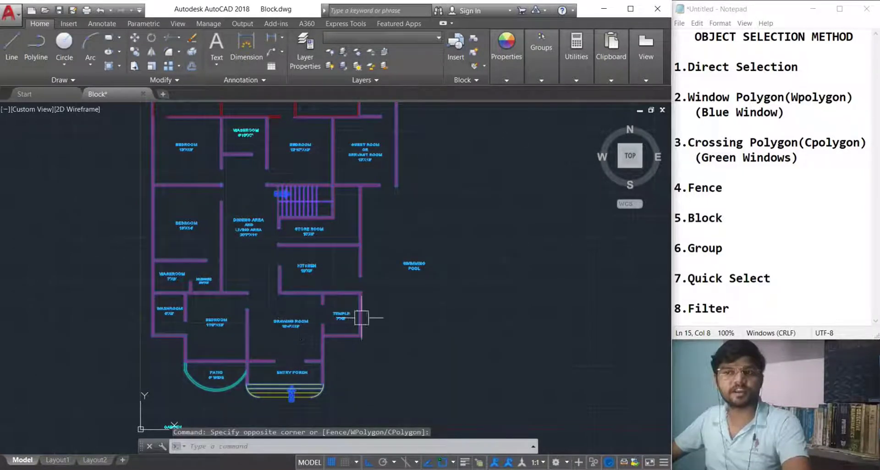
pyautogui.moveTo(361, 318); pyautogui.dragTo(382, 394, button='middle')
pyautogui.press('Escape')
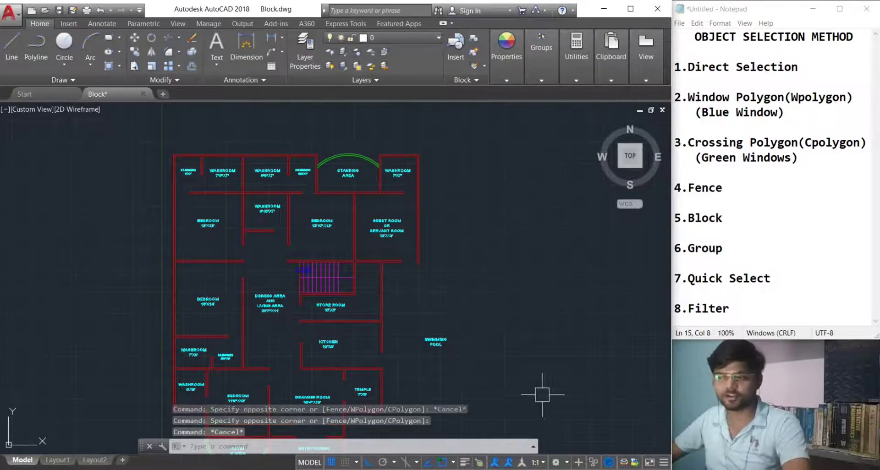
pyautogui.moveTo(542, 395); pyautogui.dragTo(507, 326, button='middle')
pyautogui.moveTo(470, 372); pyautogui.dragTo(488, 353, button='middle')
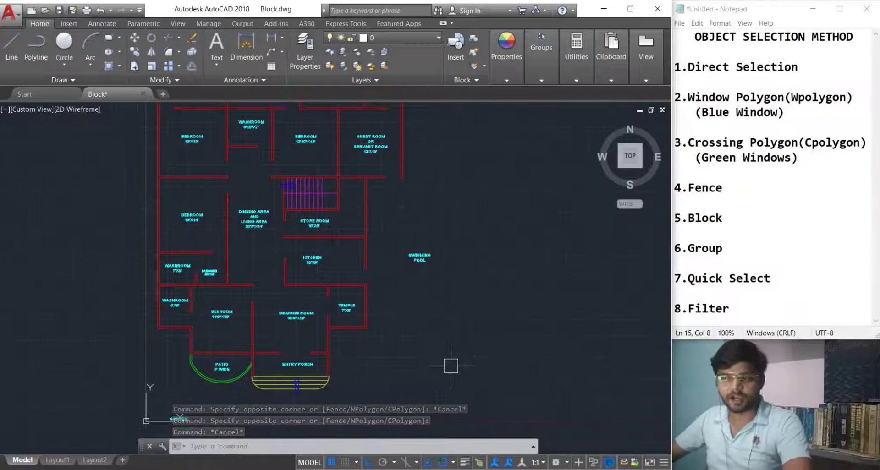
pyautogui.click(449, 342)
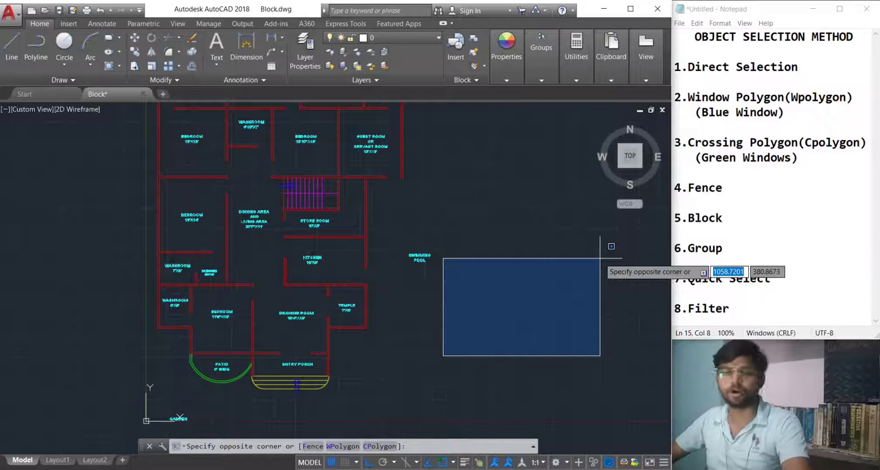
pyautogui.press('Escape')
pyautogui.press('Escape')
# Select the upper-left outer wall and the adjoining dressing room and washroom walls with a crossing window, and clear the selection
pyautogui.moveTo(458, 298); pyautogui.dragTo(545, 379, button='middle')
pyautogui.moveTo(280, 198)
pyautogui.mouseDown(button='middle')
pyautogui.moveTo(327, 257)
pyautogui.moveTo(315, 244)
pyautogui.mouseUp(button='middle')
pyautogui.scroll(2, 327, 256)
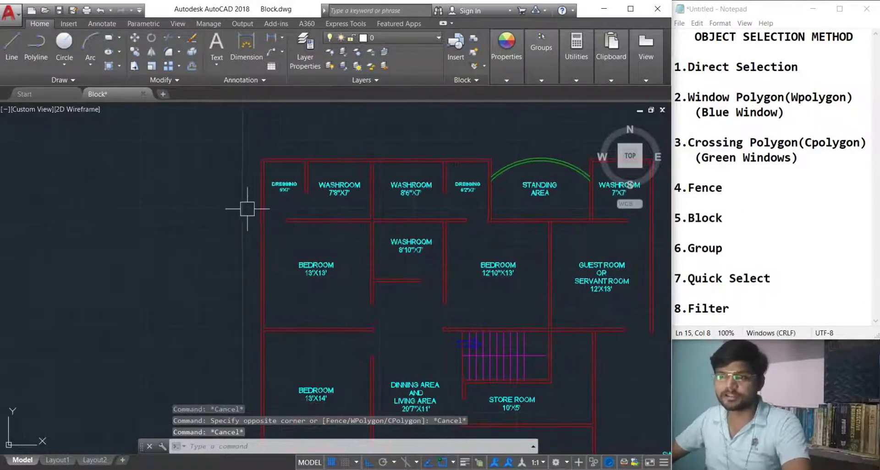
pyautogui.click(198, 130)
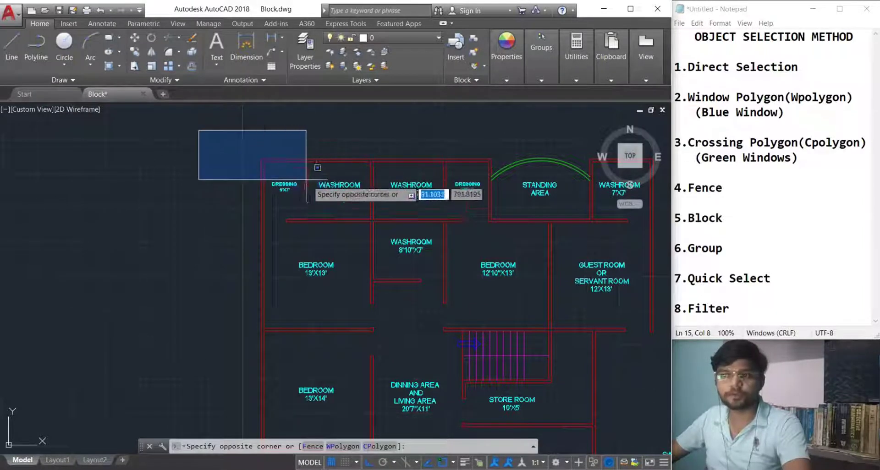
pyautogui.press('Escape')
pyautogui.click(277, 208)
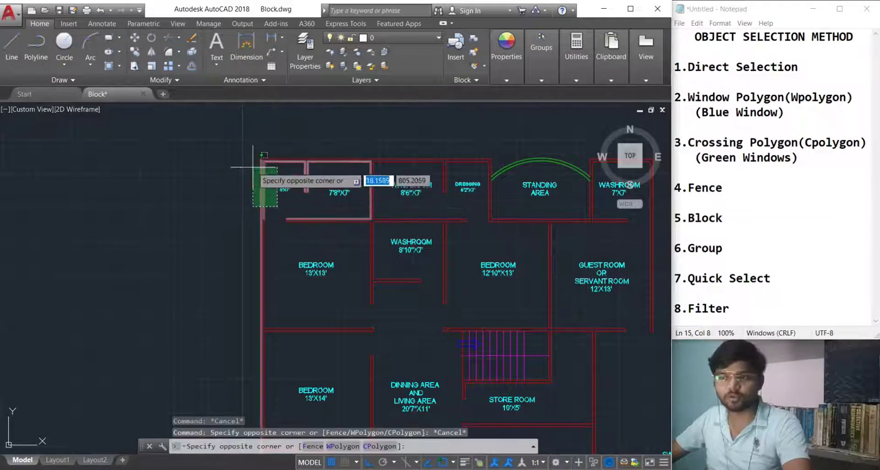
pyautogui.click(227, 132)
pyautogui.press('Escape')
pyautogui.press('Escape')
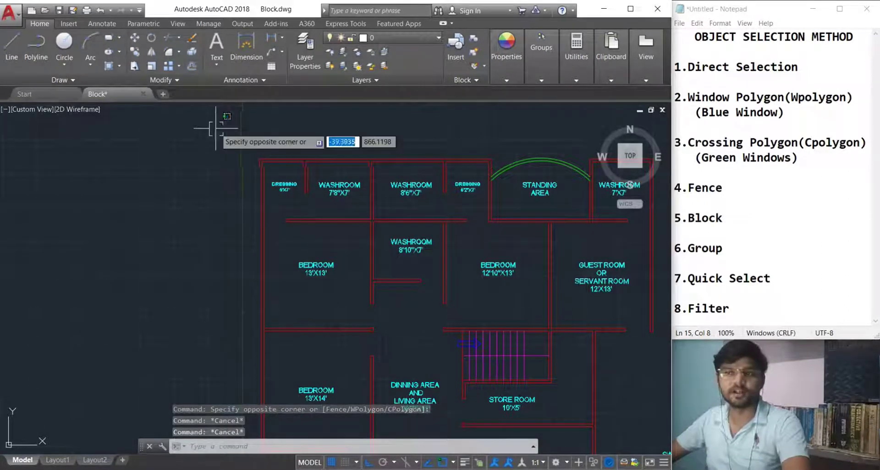
# Select the 13'X13' bedroom with its dressing room and 7'8"X7' washroom using an enclosing blue window, and clear the selection
pyautogui.click(216, 128)
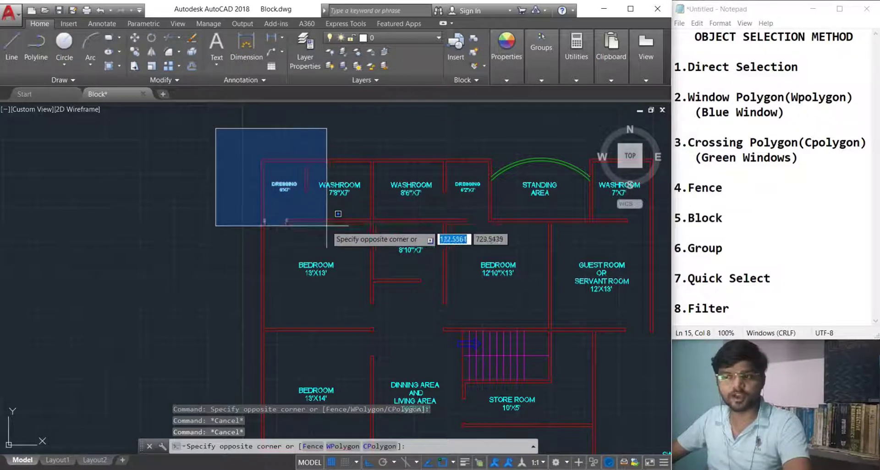
pyautogui.scroll(3, 305, 202)
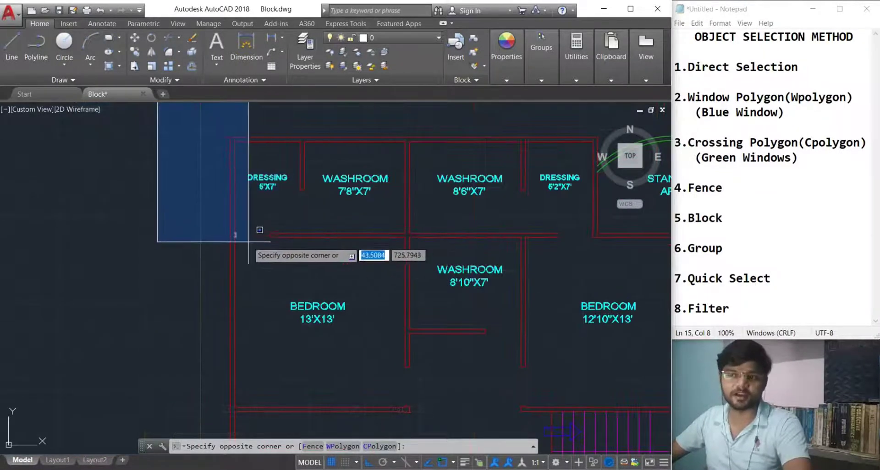
pyautogui.scroll(-3, 335, 297)
pyautogui.scroll(4, 335, 296)
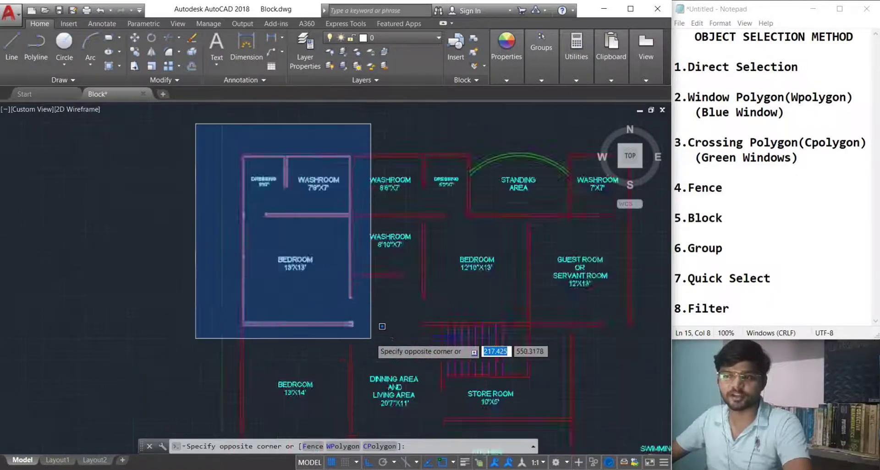
pyautogui.moveTo(350, 324); pyautogui.dragTo(371, 344, button='middle')
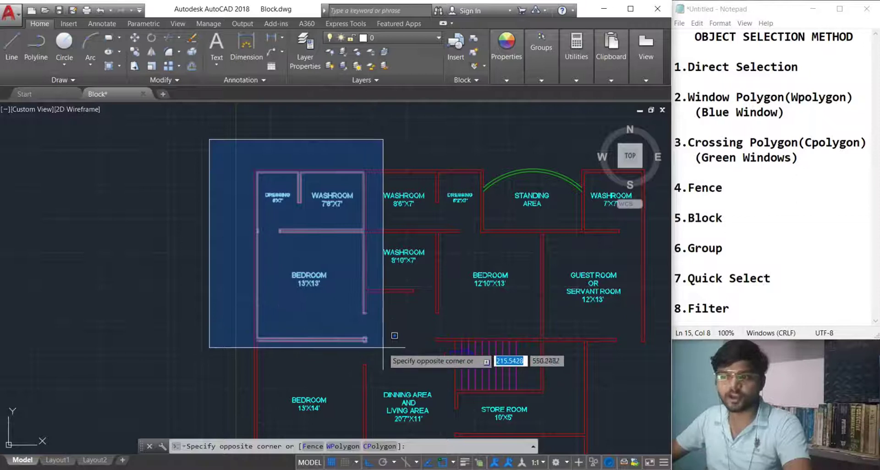
pyautogui.click(408, 373)
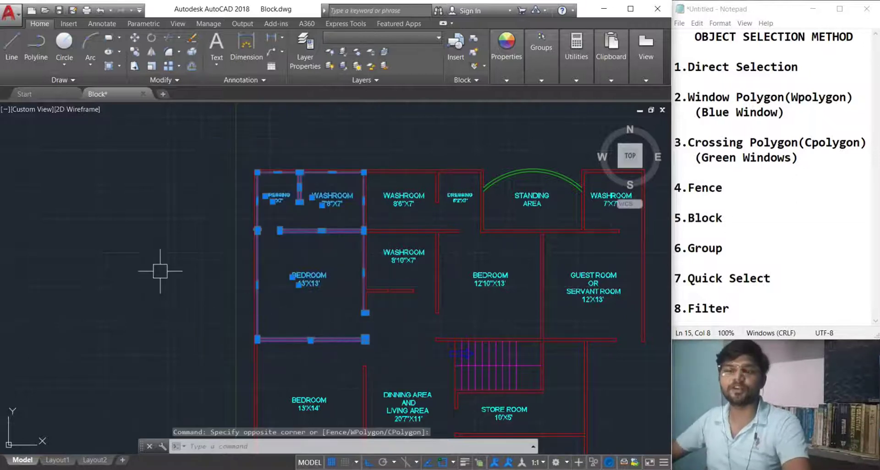
pyautogui.press('Escape')
# Highlight Direct Selection, Window Polygon and Crossing Polygon one after another in the Notepad list
pyautogui.moveTo(171, 300); pyautogui.dragTo(114, 279, button='middle')
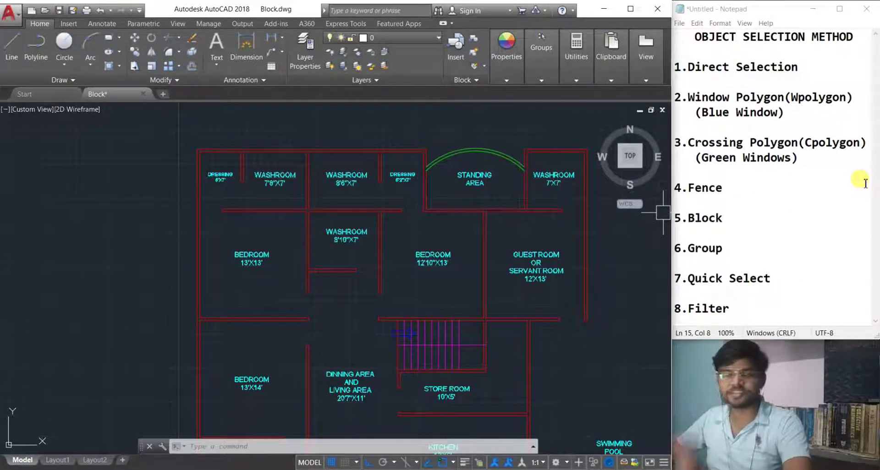
pyautogui.moveTo(821, 66); pyautogui.dragTo(710, 55)
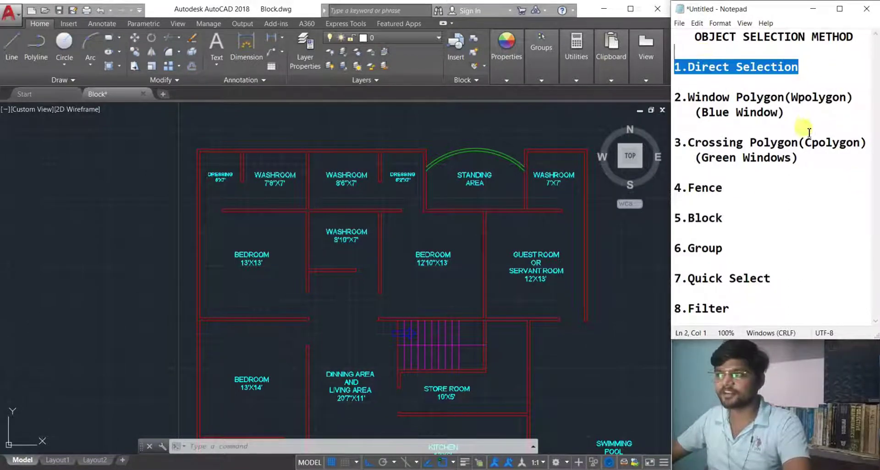
pyautogui.moveTo(785, 114); pyautogui.dragTo(734, 98)
pyautogui.moveTo(801, 158); pyautogui.dragTo(696, 142)
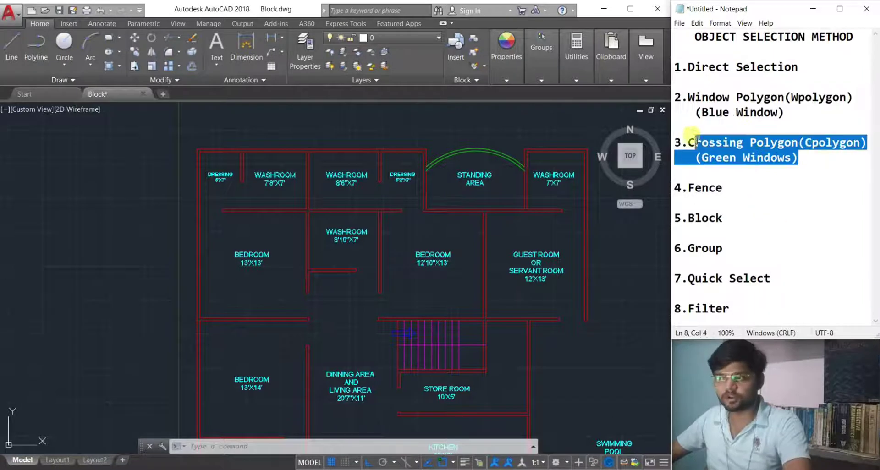
# Highlight Fence in the Notepad list of selection methods, and switch back to AutoCAD
pyautogui.moveTo(723, 188); pyautogui.dragTo(696, 186)
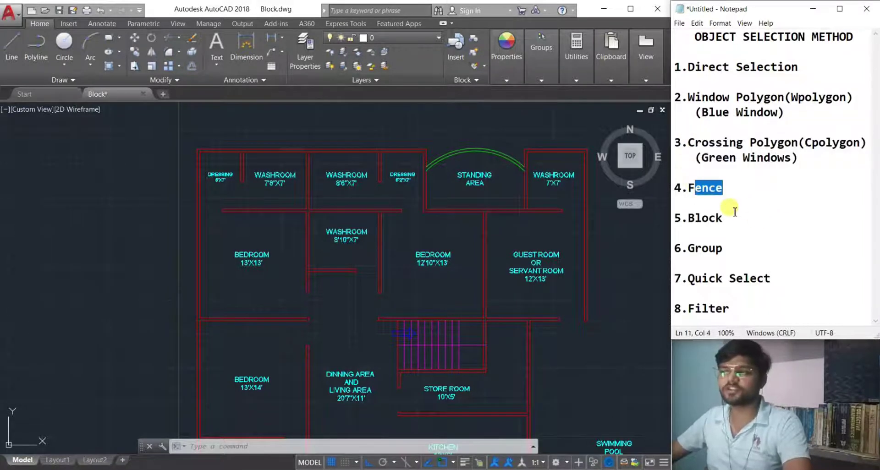
pyautogui.click(625, 302)
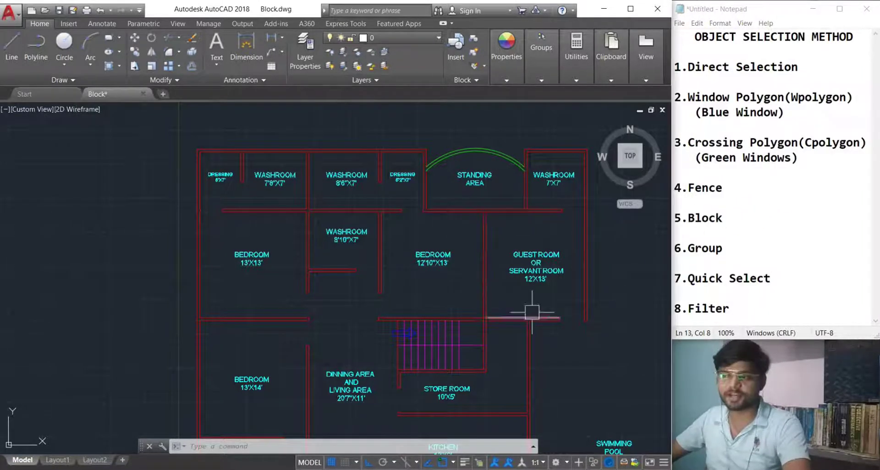
# Draw a rectangle in the empty area east of the floor plan and a slightly smaller circle beside it
pyautogui.scroll(-4, 529, 315)
pyautogui.moveTo(558, 356); pyautogui.dragTo(322, 320, button='middle')
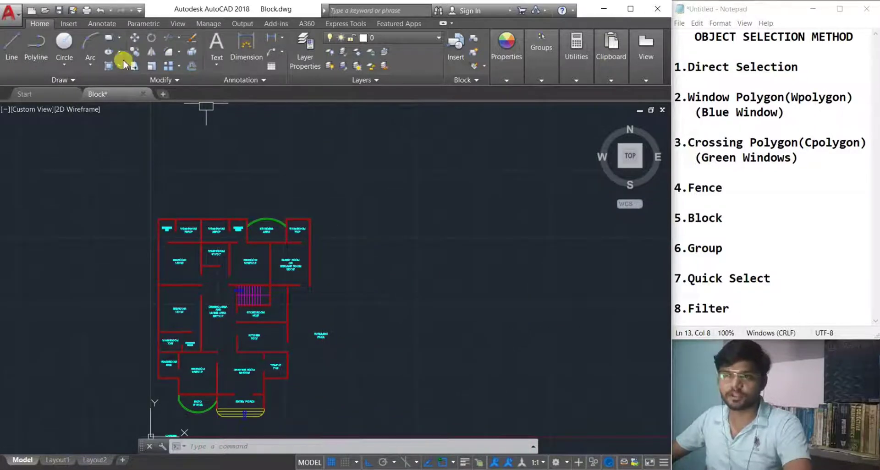
pyautogui.click(109, 41)
pyautogui.click(394, 241)
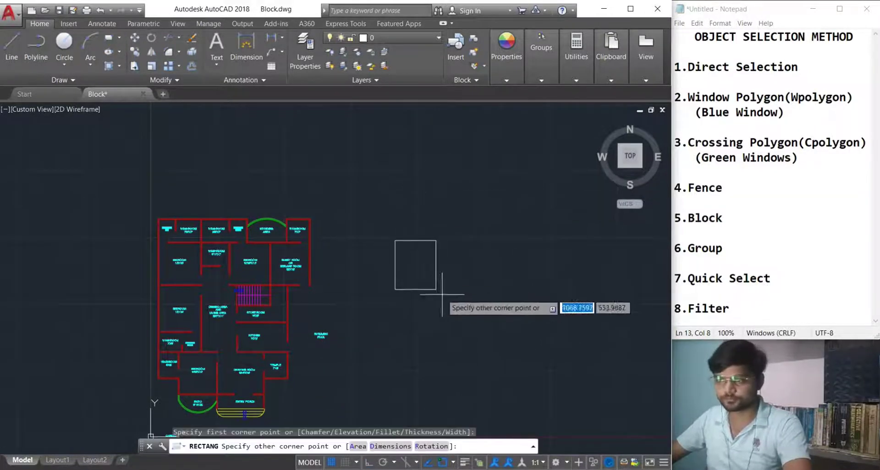
pyautogui.click(477, 321)
pyautogui.click(63, 52)
pyautogui.click(531, 281)
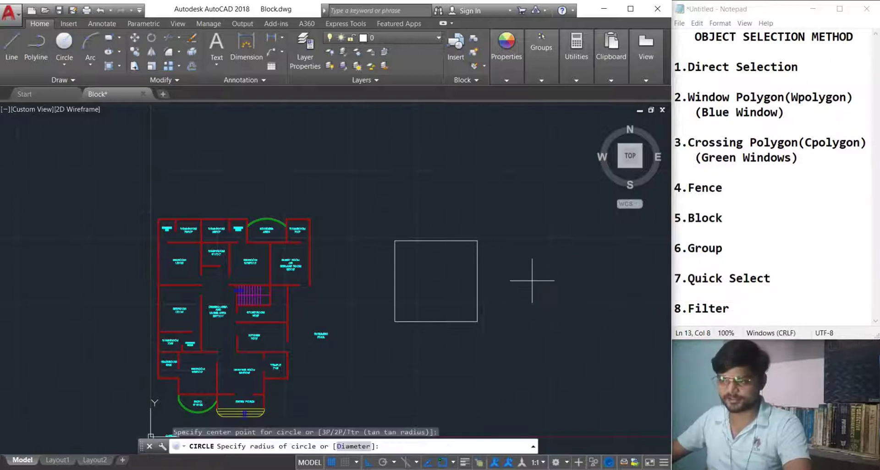
pyautogui.click(554, 309)
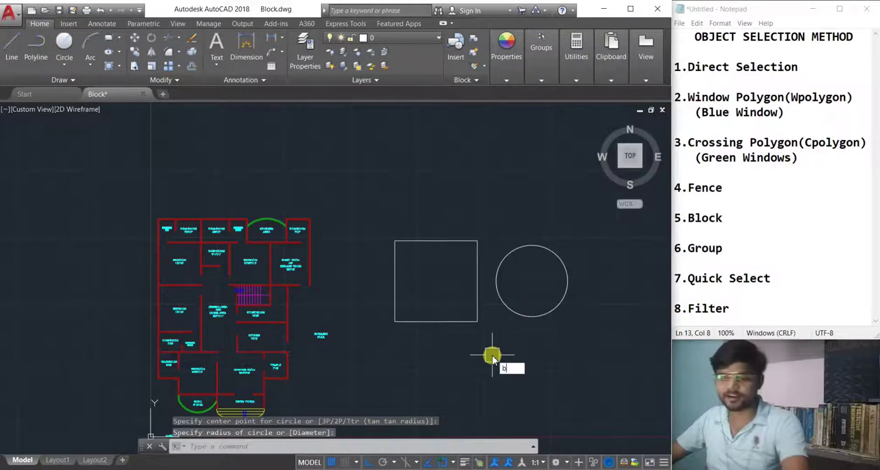
# Define a block named 2 from the rectangle and circle, with its base point at the rectangle's lower-left corner
pyautogui.write('b')
pyautogui.press('Return')
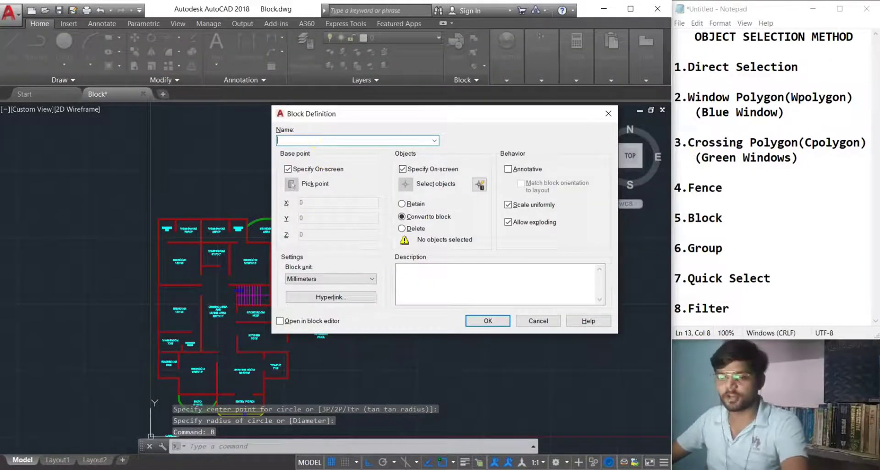
pyautogui.click(477, 322)
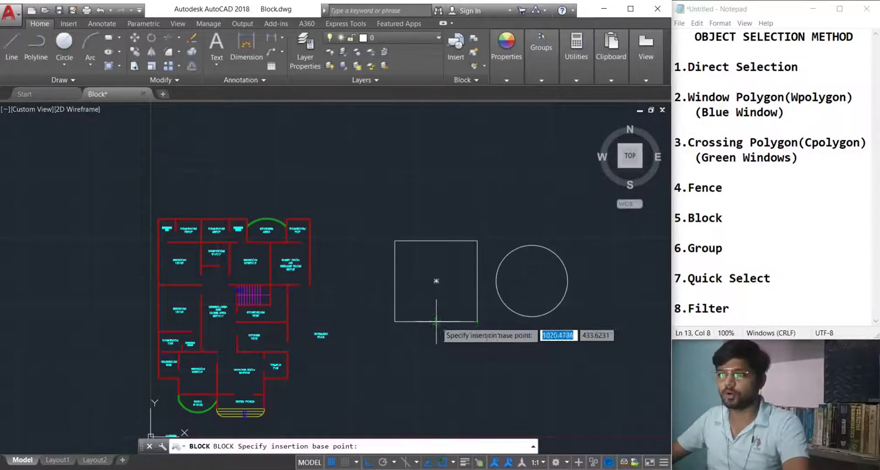
pyautogui.click(435, 281)
pyautogui.click(573, 348)
pyautogui.click(367, 210)
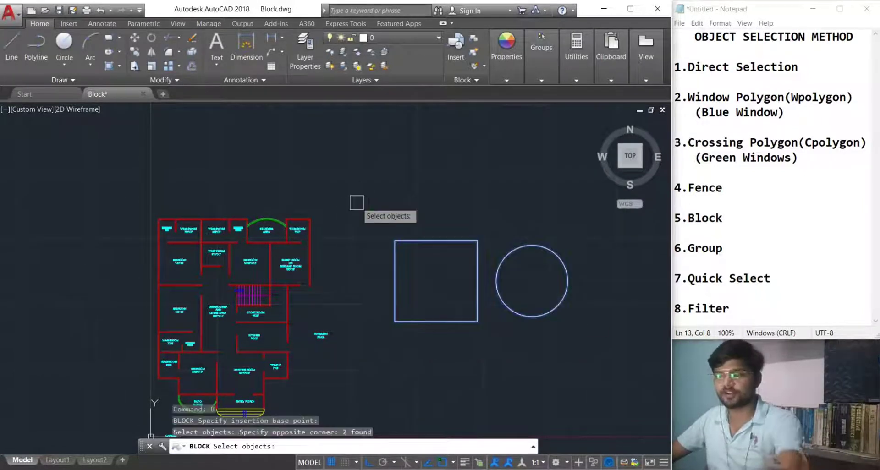
pyautogui.press('Return')
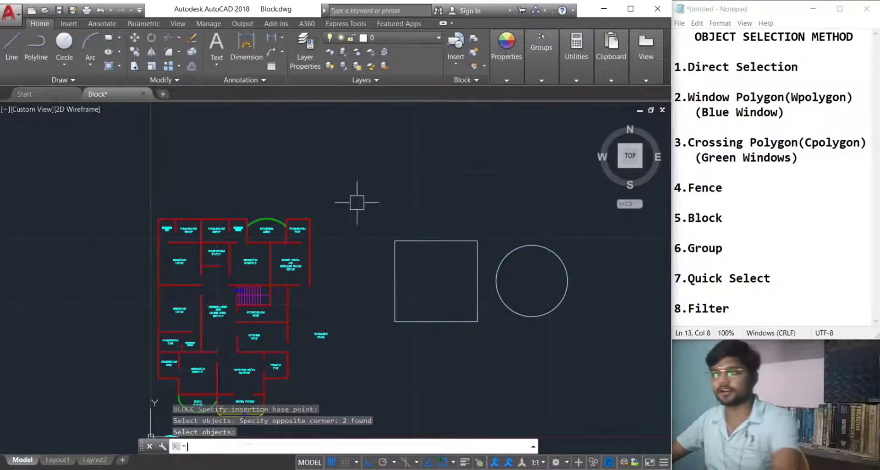
# Select the rectangle-and-circle block as a single object, and clear the selection
pyautogui.click(417, 329)
pyautogui.click(406, 315)
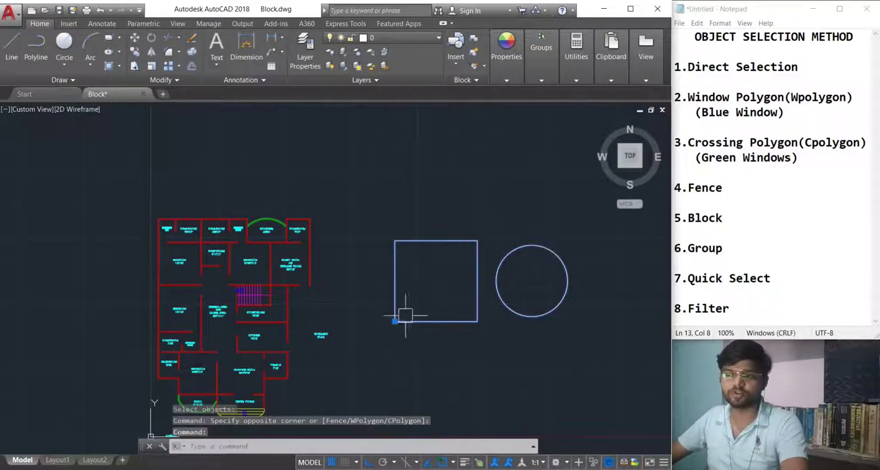
pyautogui.press('Escape')
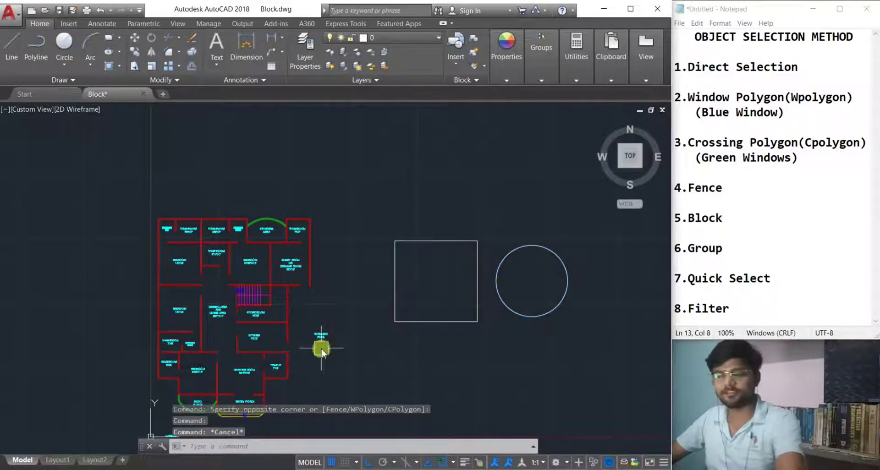
pyautogui.write('i')
pyautogui.press('Return')
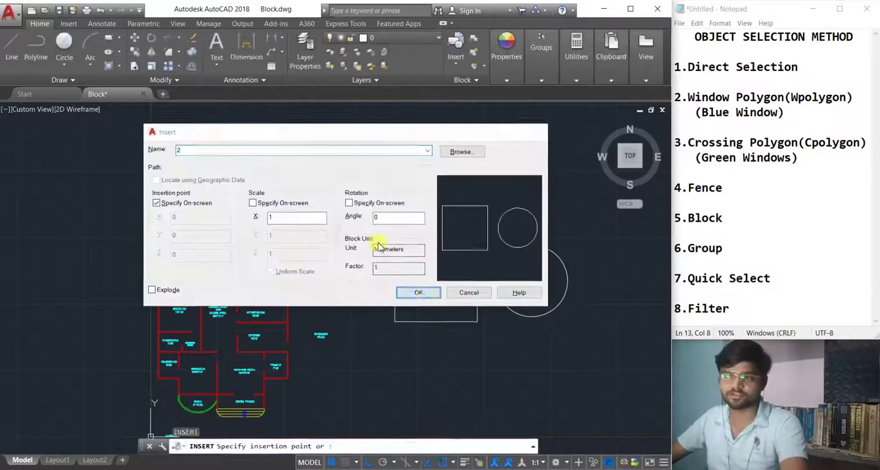
pyautogui.press('Return')
pyautogui.press('Escape')
# Delete the rectangle-and-circle block using a crossing window
pyautogui.click(531, 356)
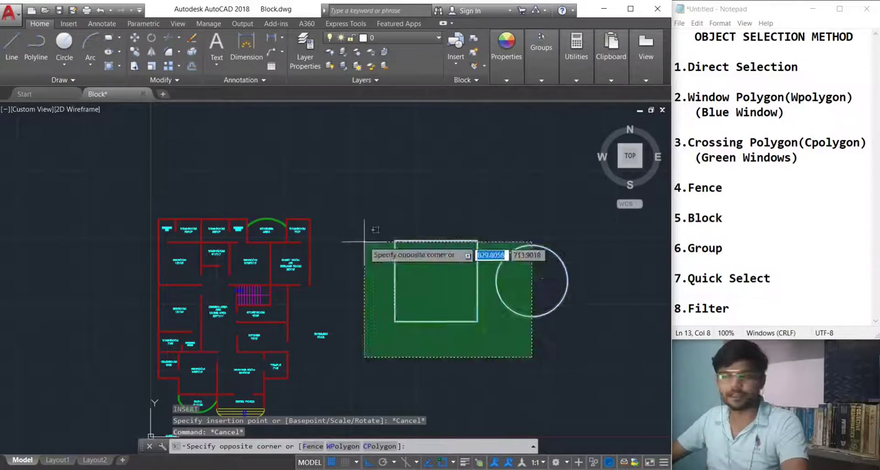
pyautogui.click(365, 242)
pyautogui.press('Delete')
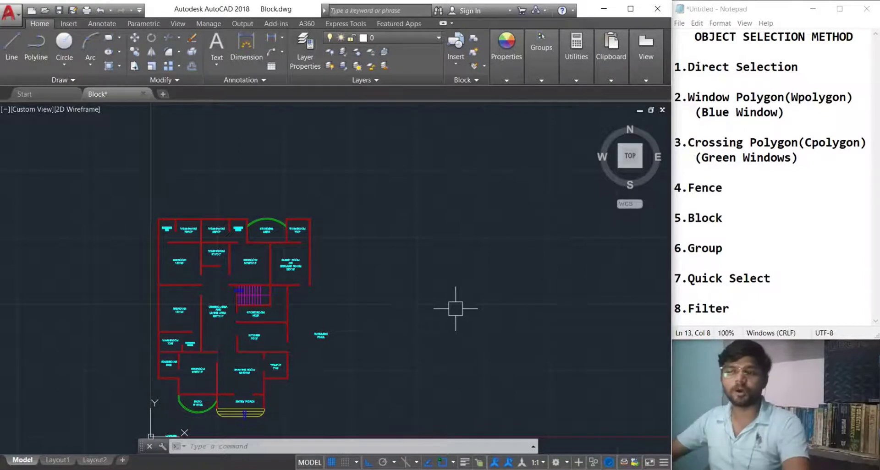
# Select the 13'X14' size text in the middle bedroom on its own, and clear the selection
pyautogui.scroll(4, 196, 298)
pyautogui.moveTo(197, 299); pyautogui.dragTo(206, 252, button='middle')
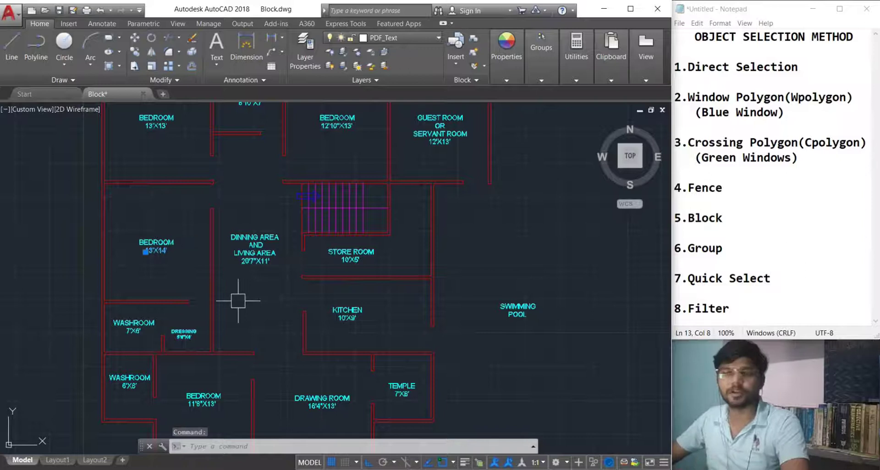
pyautogui.press('Escape')
pyautogui.moveTo(238, 301); pyautogui.dragTo(271, 333, button='middle')
pyautogui.scroll(-2, 267, 326)
pyautogui.scroll(2, 271, 333)
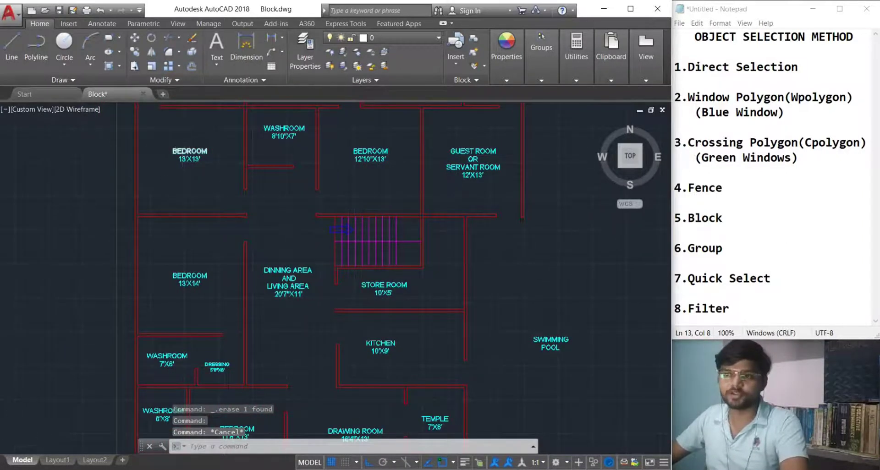
# Select the BEDROOM and 13'X13' texts of the upper bedroom one by one, and clear the selection
pyautogui.scroll(2, 183, 147)
pyautogui.click(183, 153)
pyautogui.click(191, 182)
pyautogui.scroll(-1, 210, 209)
pyautogui.moveTo(282, 241); pyautogui.dragTo(184, 229, button='middle')
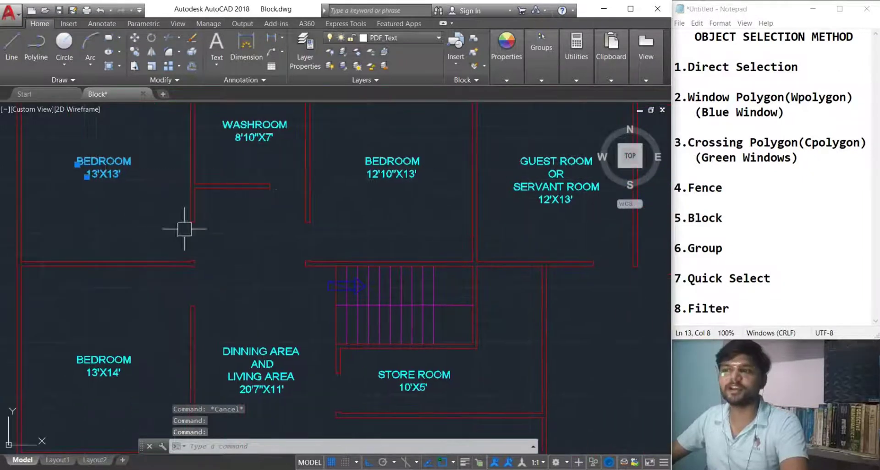
pyautogui.press('Escape')
pyautogui.press('Escape')
pyautogui.click(529, 67)
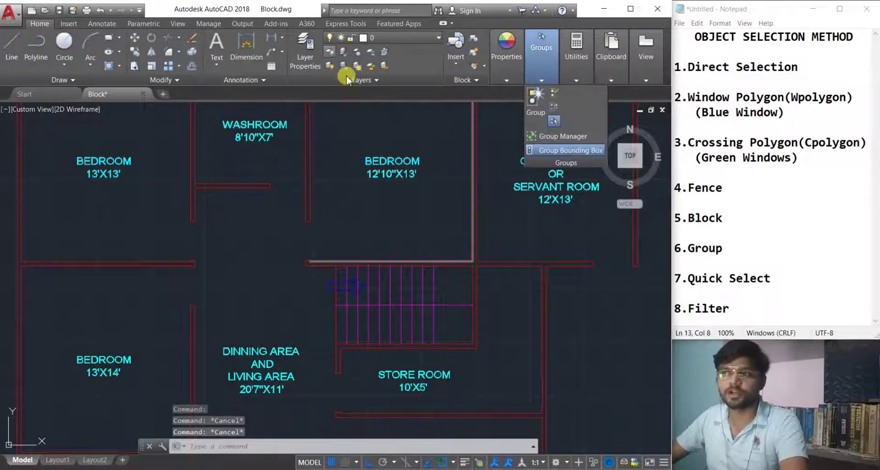
pyautogui.click(542, 77)
pyautogui.click(537, 101)
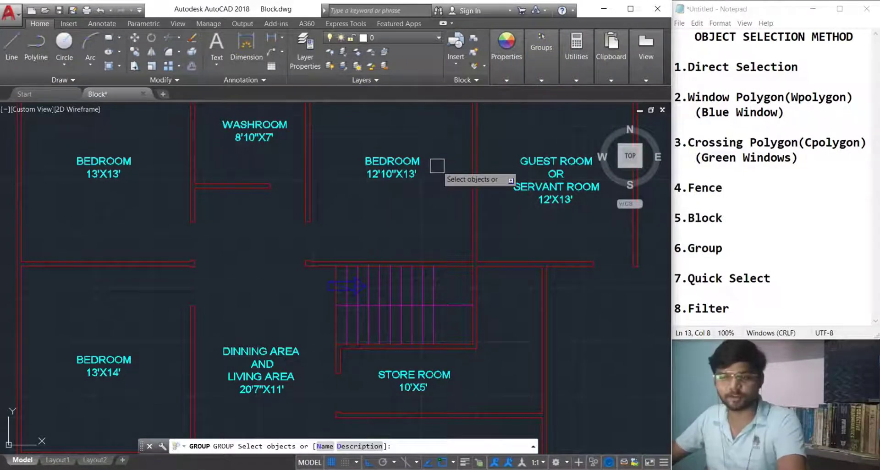
pyautogui.press('Escape')
# Start a new object group and name it text
pyautogui.press('Return')
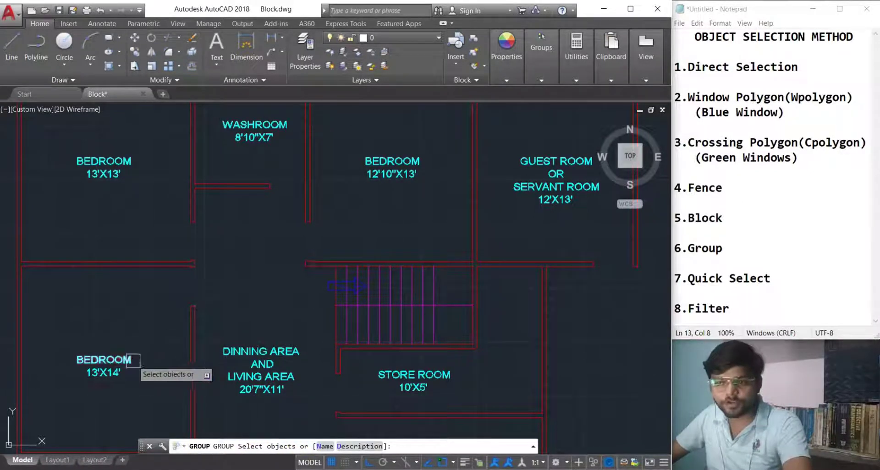
pyautogui.click(325, 446)
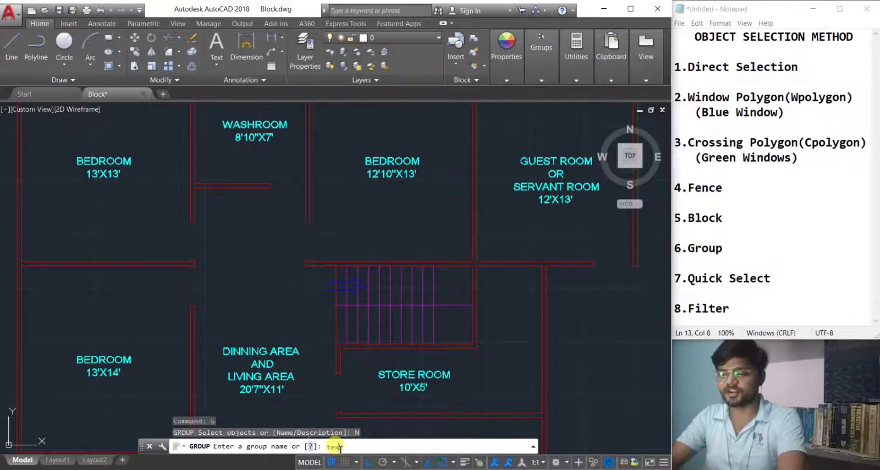
pyautogui.press('Return')
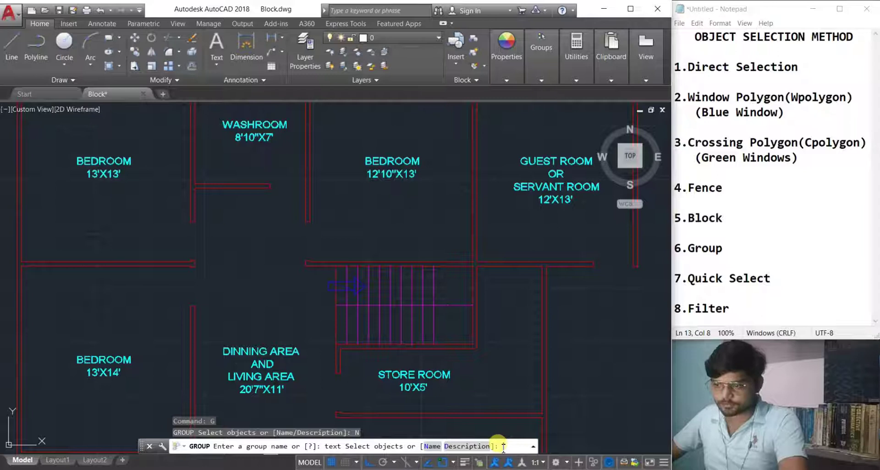
# Add the name and size texts of the 13'X13', 12'10"X13' and 13'X14' bedrooms to the group
pyautogui.moveTo(300, 362); pyautogui.dragTo(345, 392, button='middle')
pyautogui.click(153, 202)
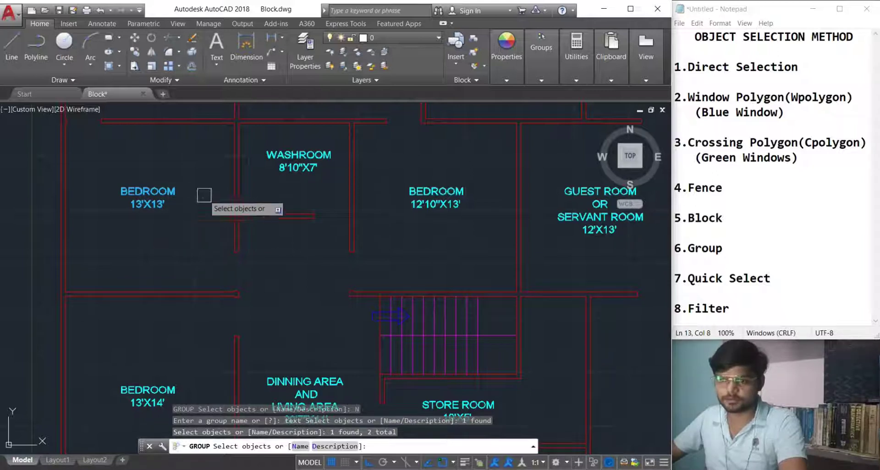
pyautogui.click(428, 191)
pyautogui.click(429, 204)
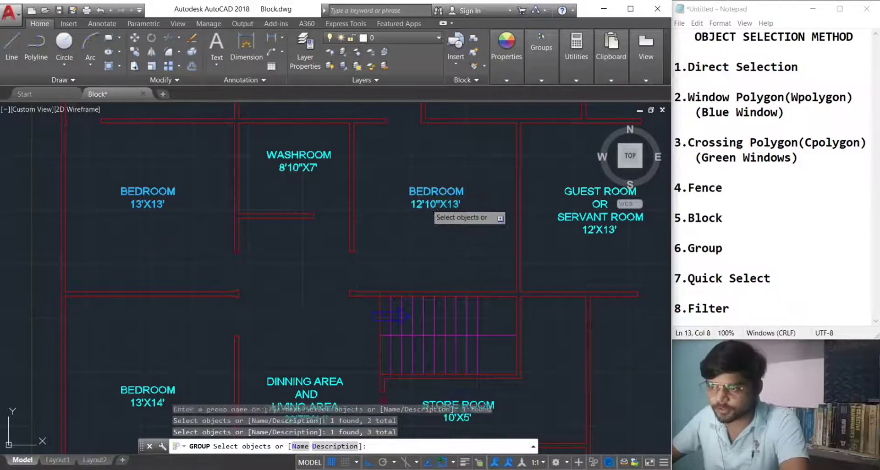
pyautogui.moveTo(413, 238); pyautogui.dragTo(416, 158, button='middle')
pyautogui.click(164, 317)
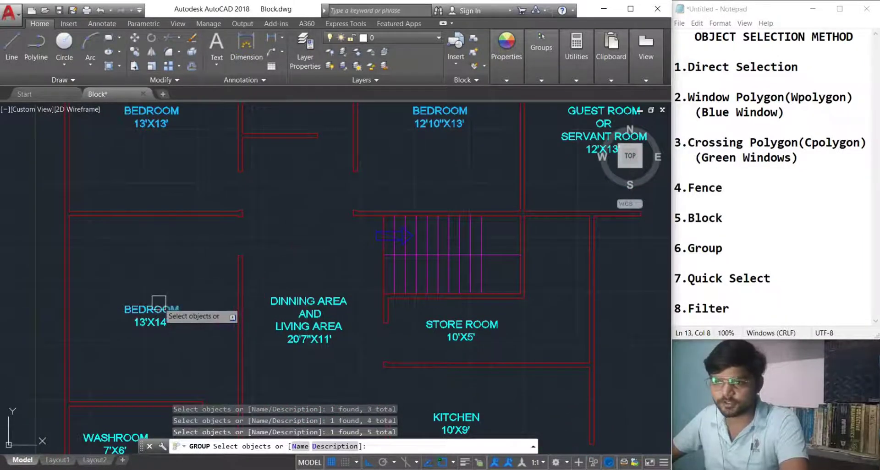
pyautogui.click(163, 319)
# Add all four lines of the guest or servant room label to the group, and finish creating it
pyautogui.scroll(-2, 249, 348)
pyautogui.moveTo(249, 347); pyautogui.dragTo(145, 308, button='middle')
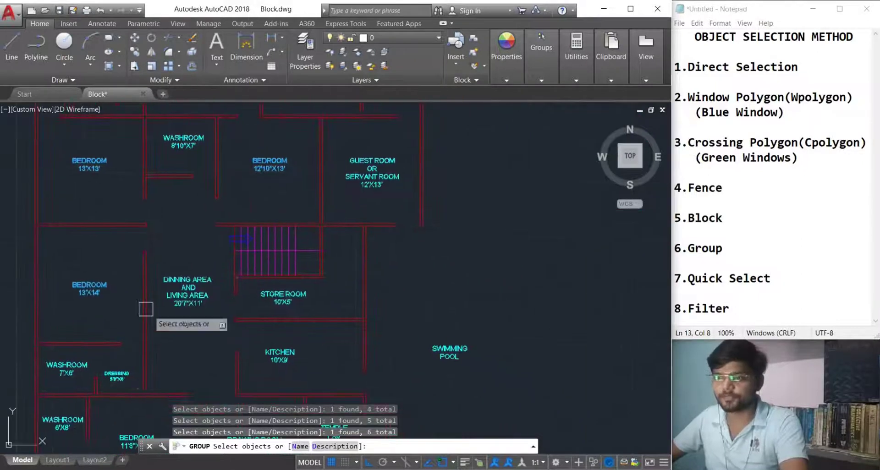
pyautogui.moveTo(346, 267); pyautogui.dragTo(357, 337, button='middle')
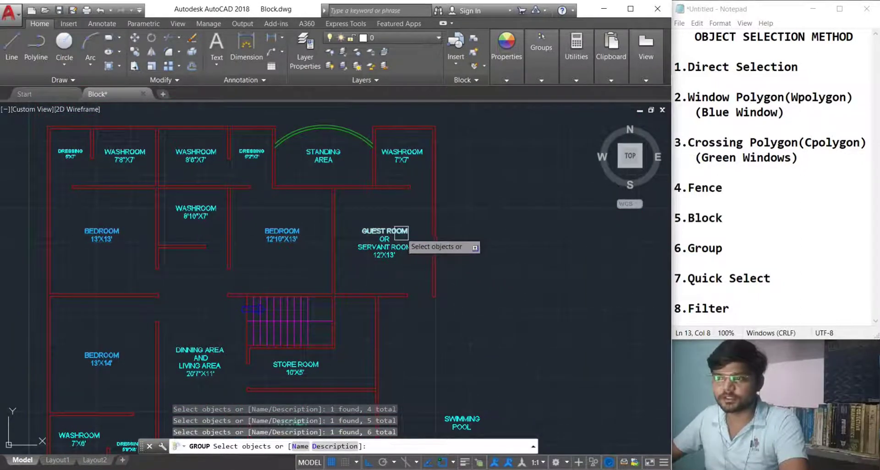
pyautogui.scroll(4, 398, 233)
pyautogui.click(384, 226)
pyautogui.click(364, 244)
pyautogui.click(358, 265)
pyautogui.click(356, 287)
pyautogui.scroll(-3, 333, 294)
pyautogui.moveTo(324, 314); pyautogui.dragTo(370, 273, button='middle')
pyautogui.press('Return')
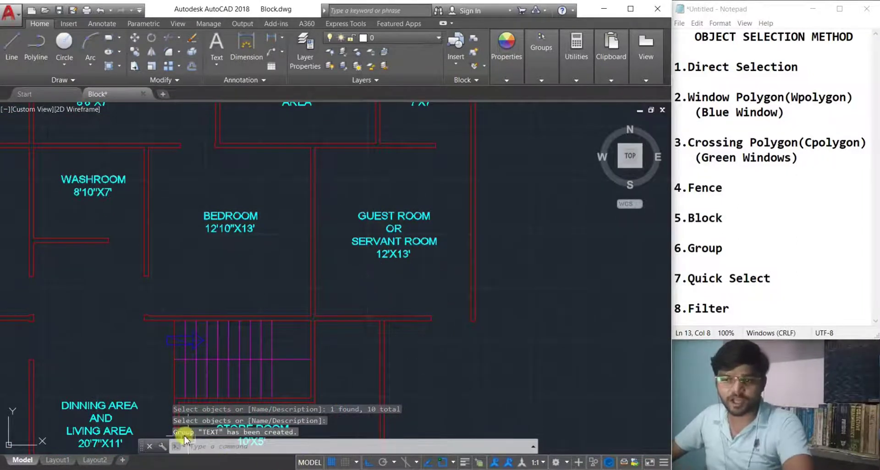
# Select the whole text group by picking the 13'X13' bedroom's label, and clear the selection
pyautogui.scroll(-4, 449, 358)
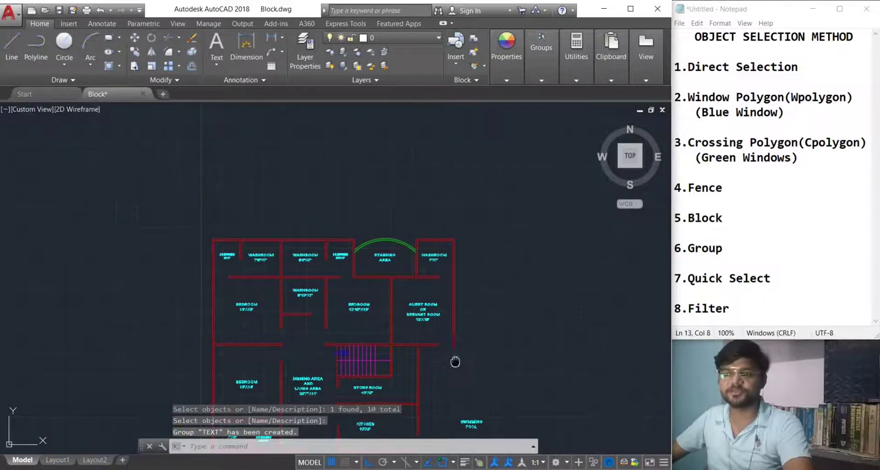
pyautogui.moveTo(456, 360); pyautogui.dragTo(462, 288, button='middle')
pyautogui.scroll(2, 230, 234)
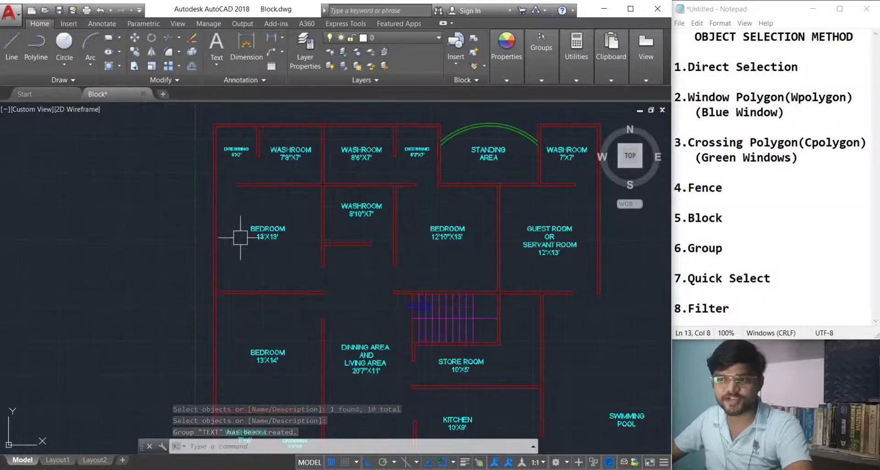
pyautogui.click(257, 229)
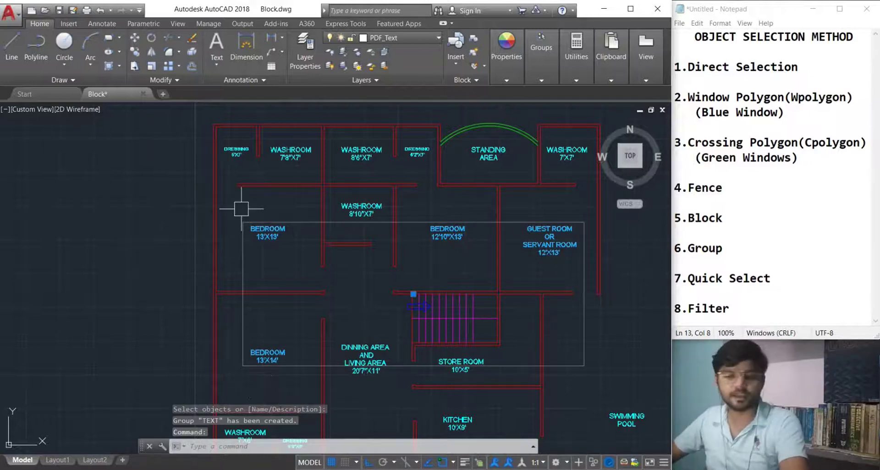
pyautogui.press('Escape')
pyautogui.press('Escape')
# Move the whole text group to the empty area outside the floor plan, selecting it by the 13'X13' bedroom's label
pyautogui.moveTo(225, 267); pyautogui.dragTo(183, 244, button='middle')
pyautogui.scroll(-2, 419, 314)
pyautogui.moveTo(409, 333); pyautogui.dragTo(303, 326, button='middle')
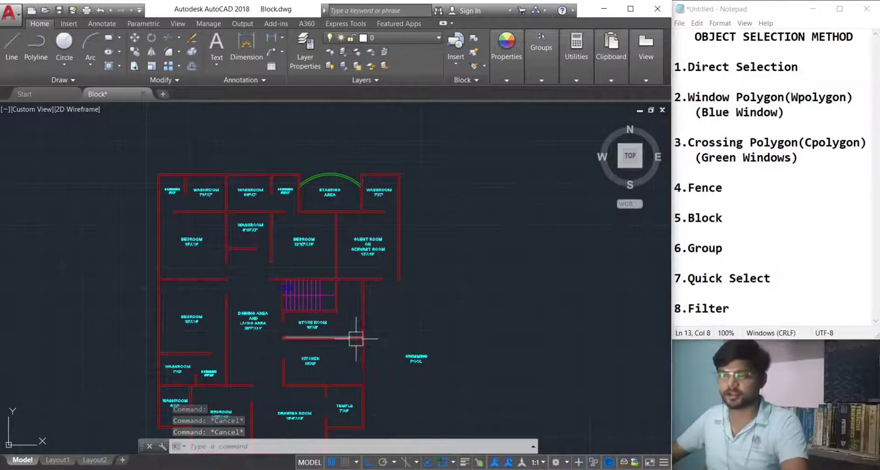
pyautogui.moveTo(365, 310); pyautogui.dragTo(398, 263, button='middle')
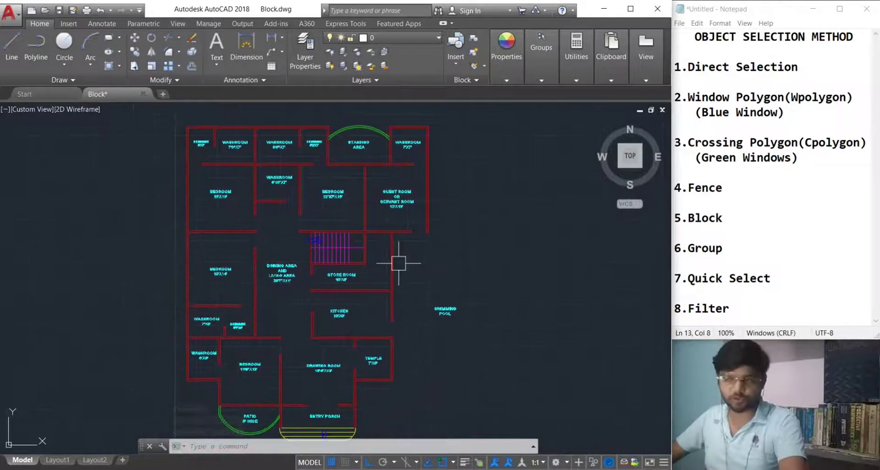
pyautogui.write('m')
pyautogui.press('Return')
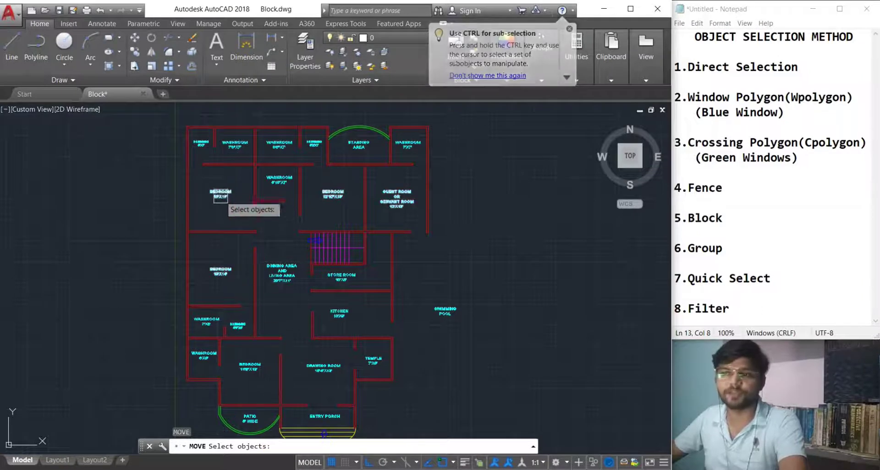
pyautogui.click(217, 191)
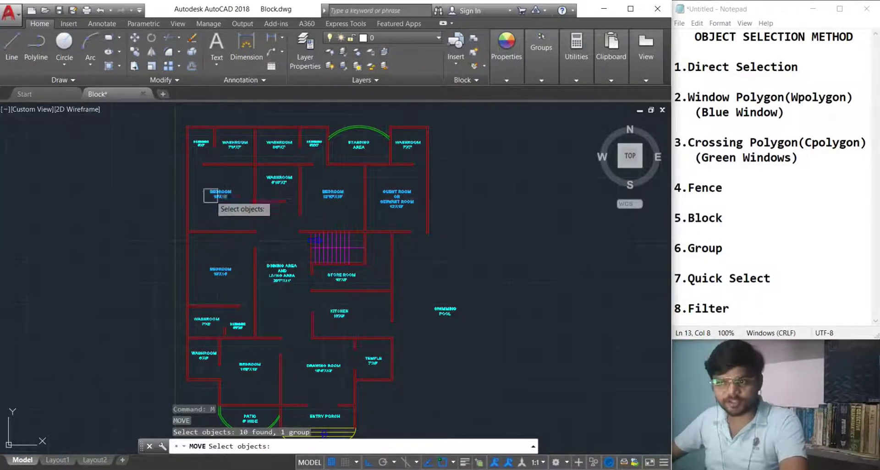
pyautogui.press('Return')
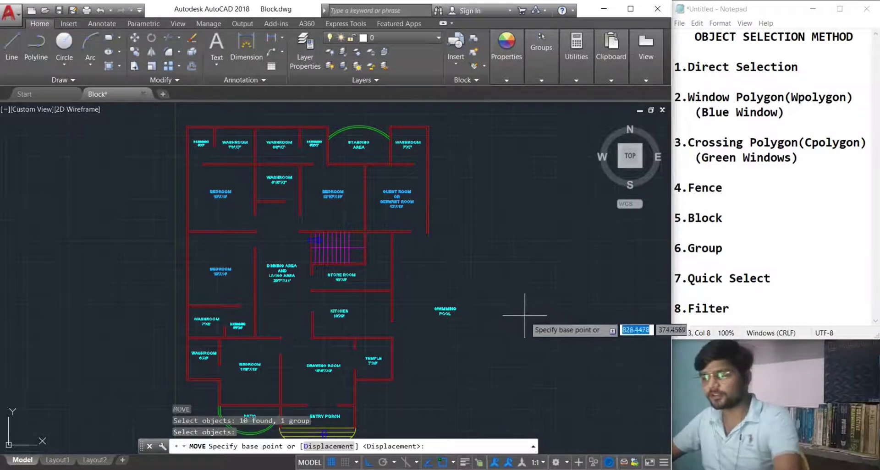
pyautogui.click(493, 354)
pyautogui.scroll(-4, 517, 350)
pyautogui.moveTo(514, 350); pyautogui.dragTo(360, 316, button='middle')
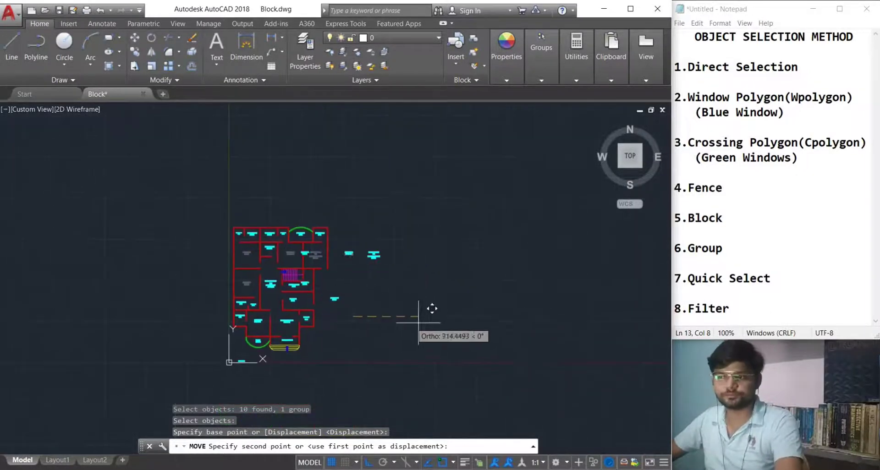
pyautogui.click(476, 328)
pyautogui.press('Escape')
pyautogui.scroll(4, 376, 262)
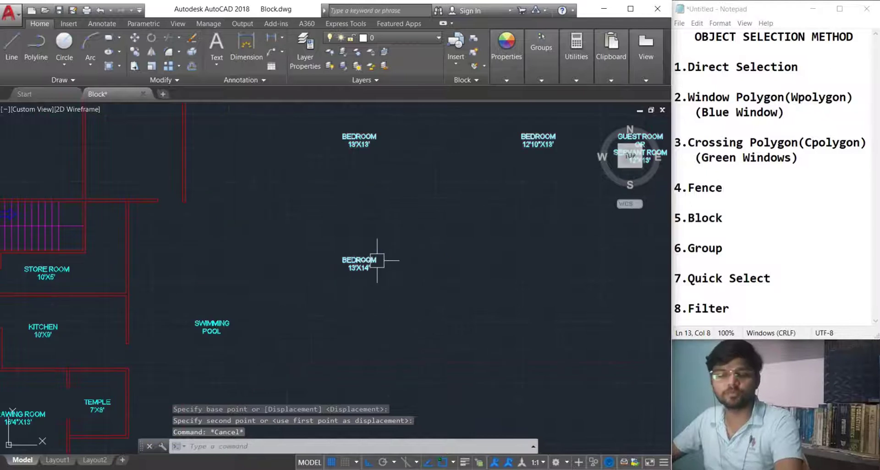
# Undo the text group's move, and pick the 13'X13' bedroom's label once more before clearing the selection
pyautogui.scroll(-5, 377, 261)
pyautogui.hotkey('ctrl', 'z')
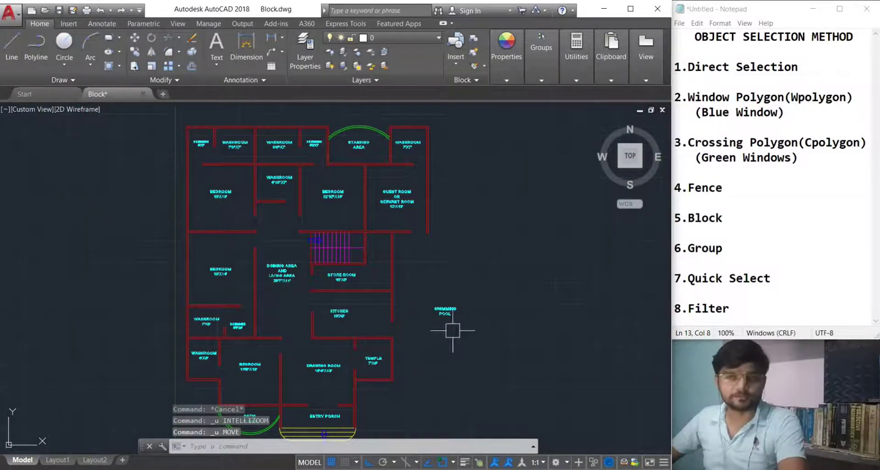
pyautogui.click(217, 197)
pyautogui.press('Escape')
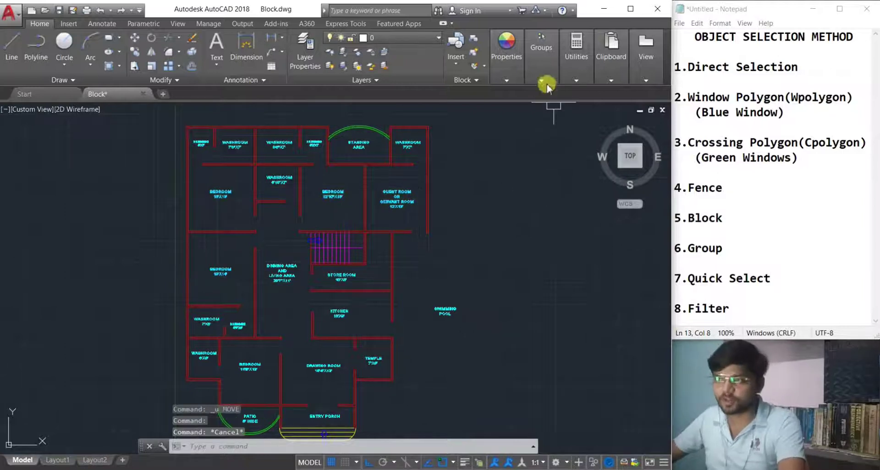
# Turn off group selection so that the members of a group can be picked individually
pyautogui.click(545, 79)
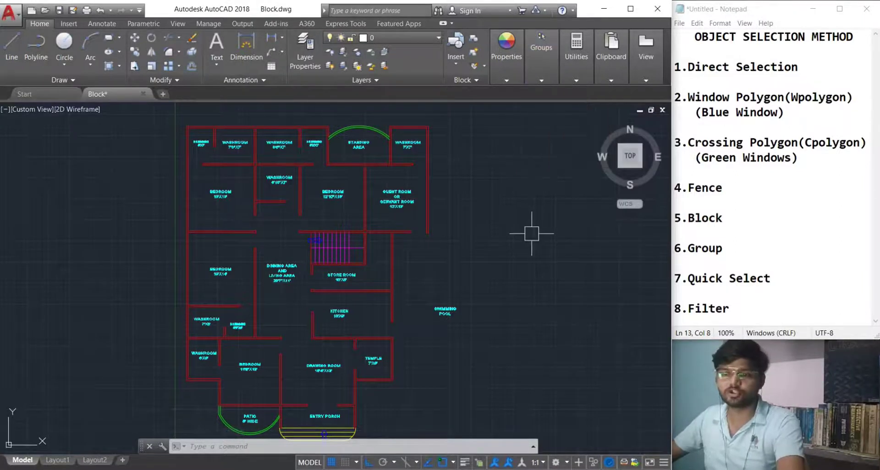
pyautogui.press('Escape')
pyautogui.press('Escape')
# Select the names of the 13'X13' and 13'X14' bedrooms and the 12'10"X13' size text individually, and clear the selection
pyautogui.scroll(4, 213, 193)
pyautogui.click(219, 190)
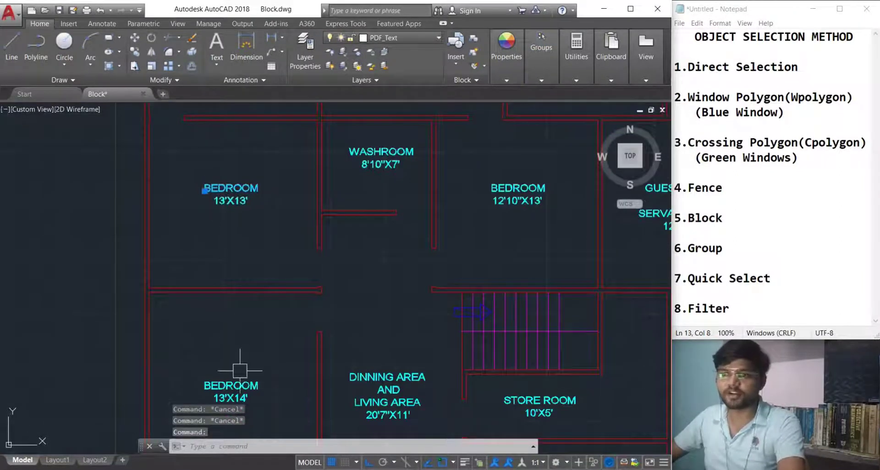
pyautogui.click(232, 385)
pyautogui.click(519, 200)
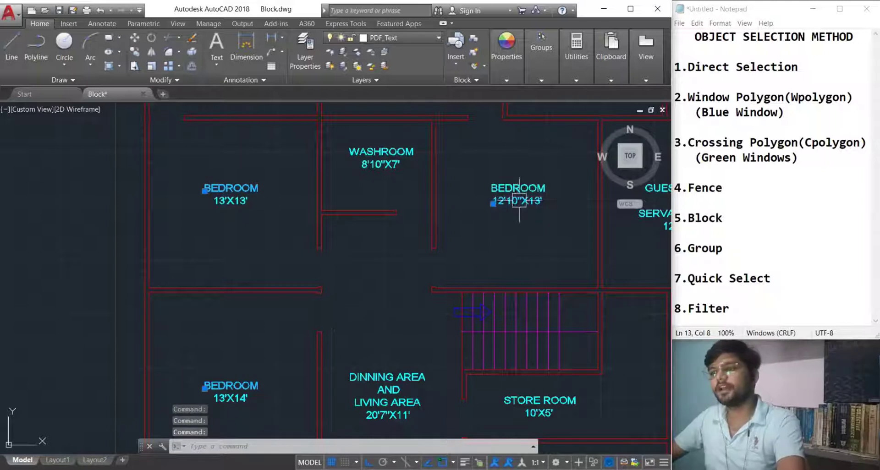
pyautogui.press('Escape')
# Move the group named text to the empty area outside the floor plan, selecting it by name with the Group selection option
pyautogui.moveTo(543, 204); pyautogui.dragTo(418, 195, button='middle')
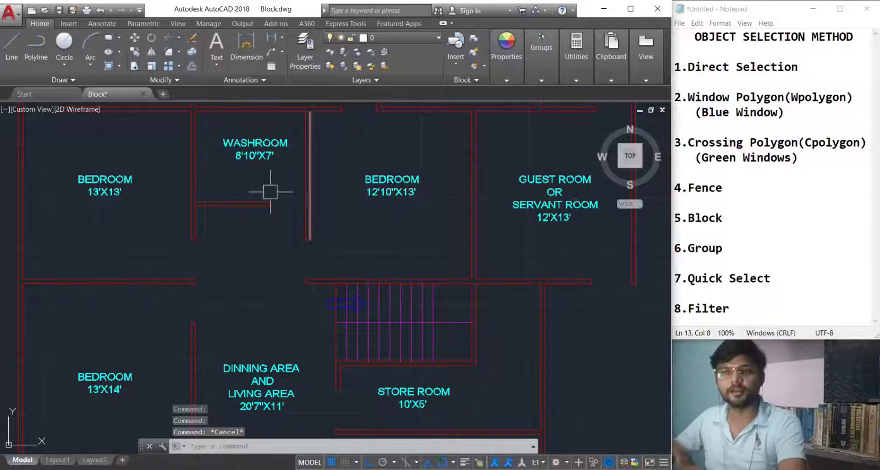
pyautogui.write('m')
pyautogui.press('Return')
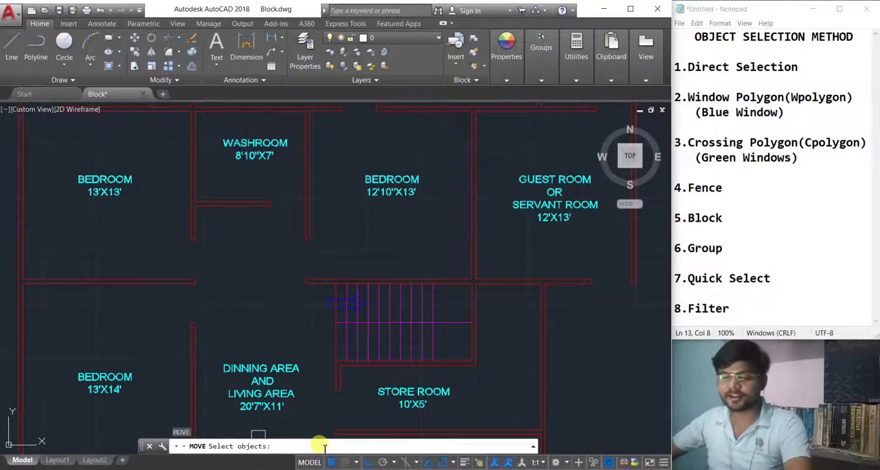
pyautogui.write('g')
pyautogui.press('Return')
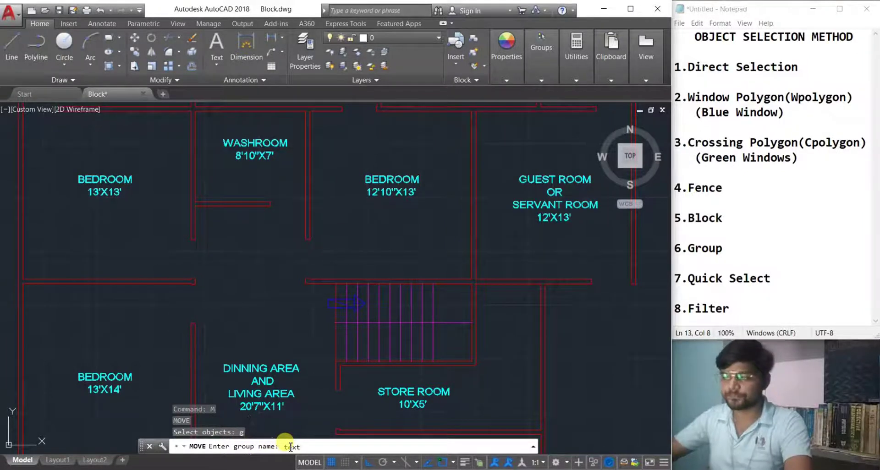
pyautogui.press('Return')
pyautogui.scroll(-3, 196, 359)
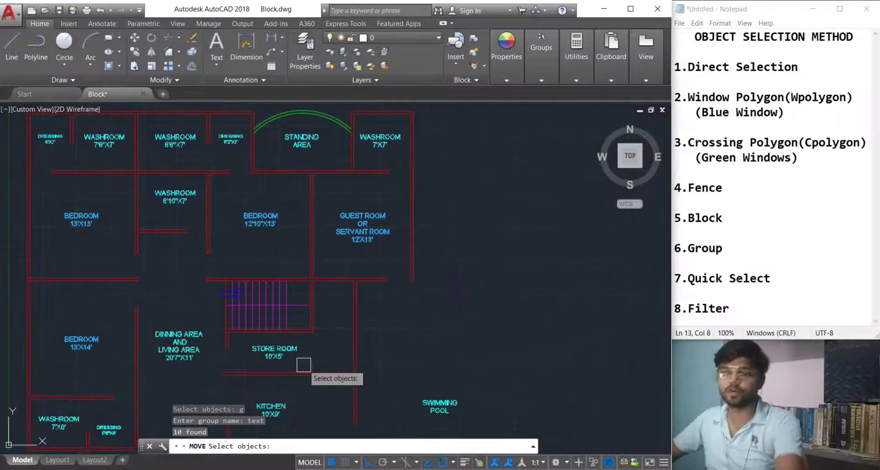
pyautogui.press('Return')
pyautogui.click(375, 349)
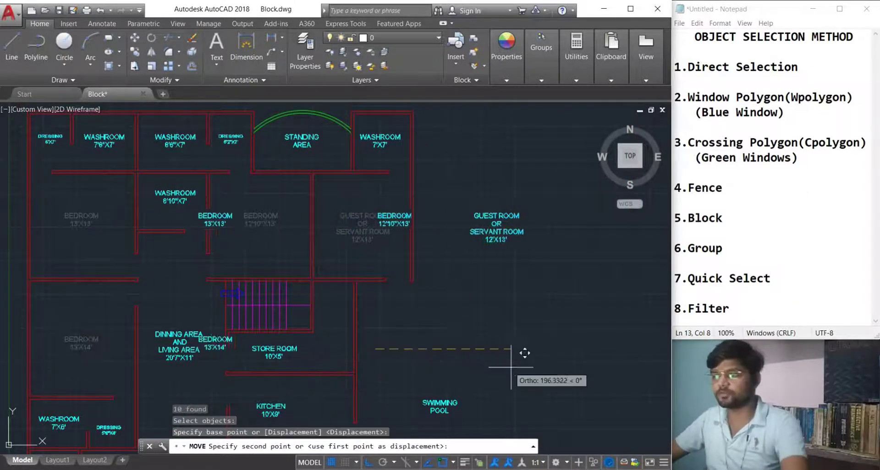
pyautogui.moveTo(546, 359); pyautogui.dragTo(385, 337, button='middle')
pyautogui.click(557, 352)
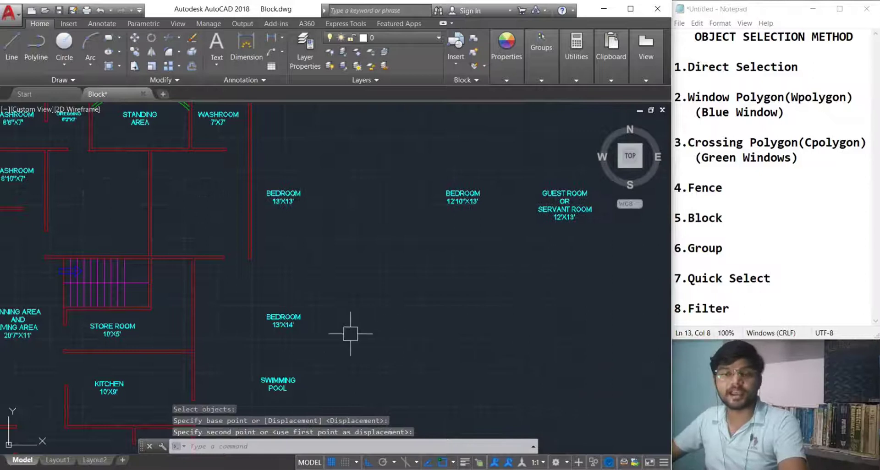
# Undo the last move of the text group
pyautogui.hotkey('ctrl', 'z')
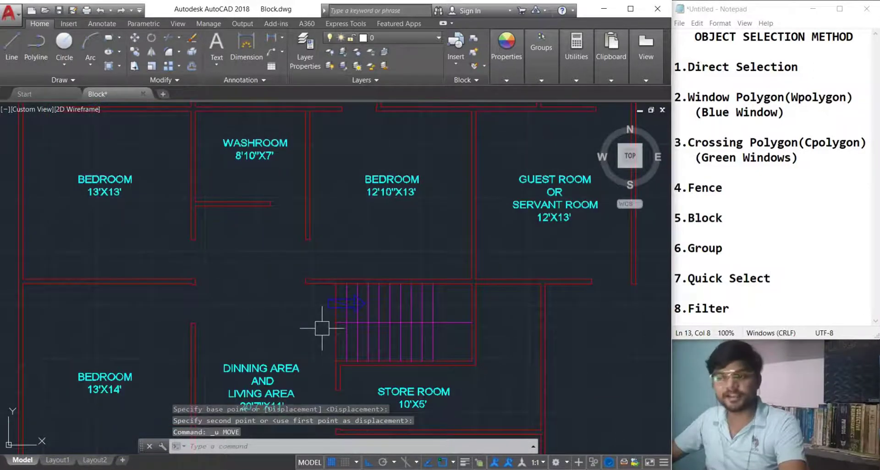
pyautogui.scroll(-3, 322, 326)
pyautogui.moveTo(323, 326); pyautogui.dragTo(338, 252, button='middle')
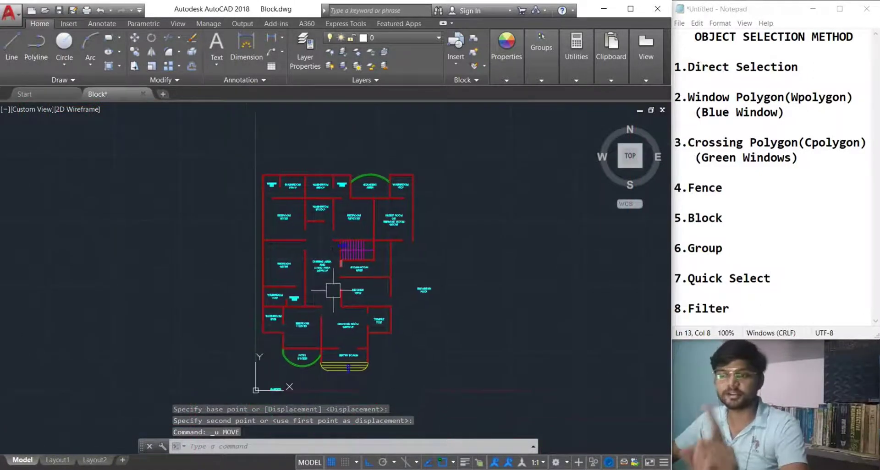
pyautogui.moveTo(323, 314); pyautogui.dragTo(344, 286, button='middle')
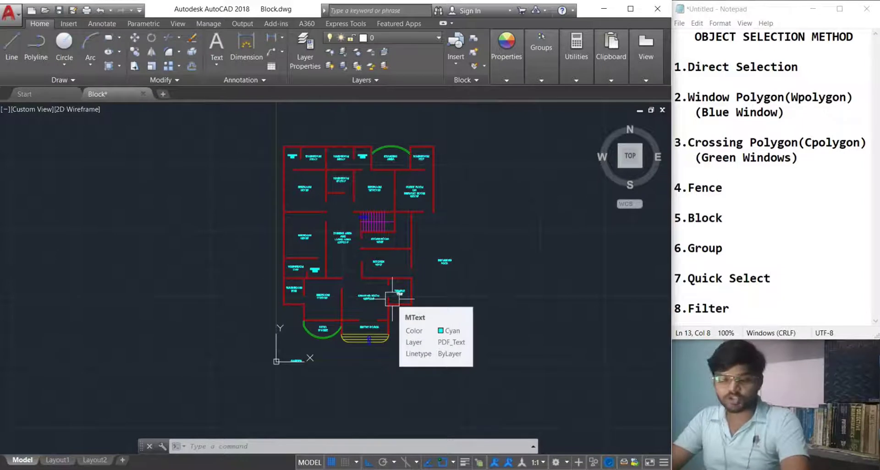
# List the available object selection options from within the Move command using ?, and cancel the command
pyautogui.write('m')
pyautogui.press('Return')
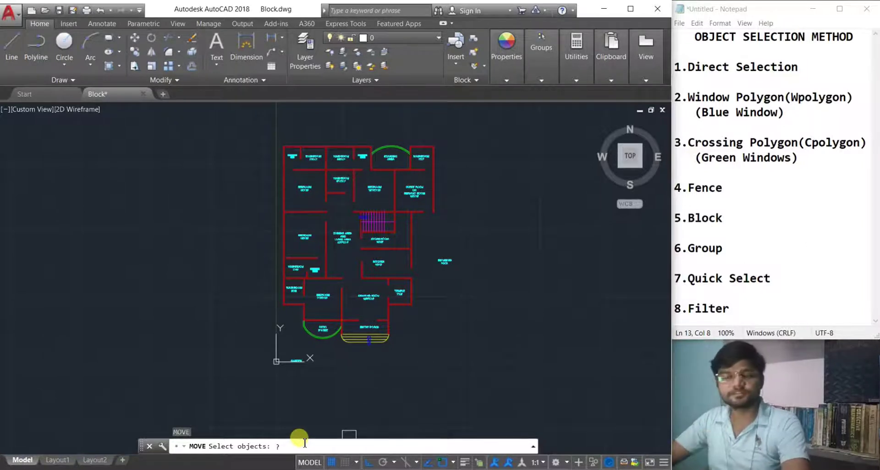
pyautogui.press('Return')
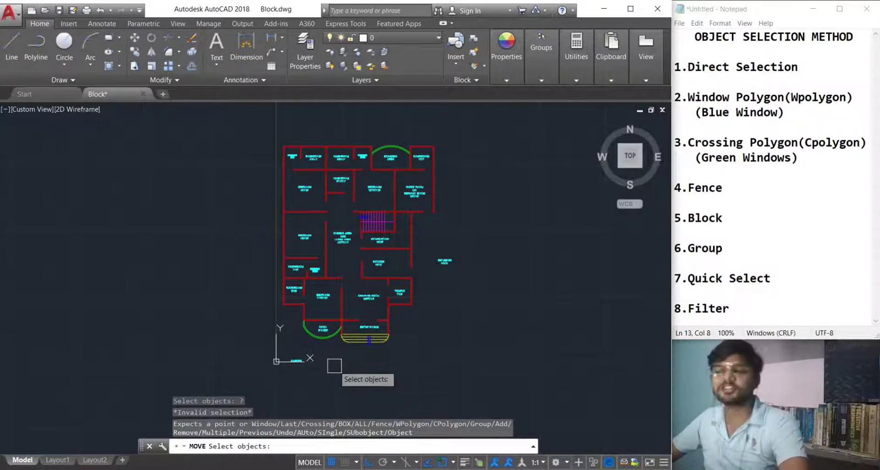
pyautogui.press('Escape')
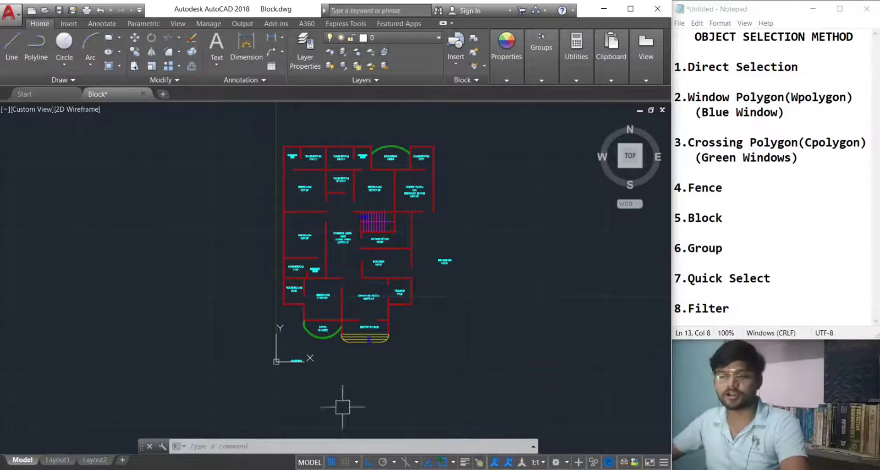
pyautogui.click(323, 445)
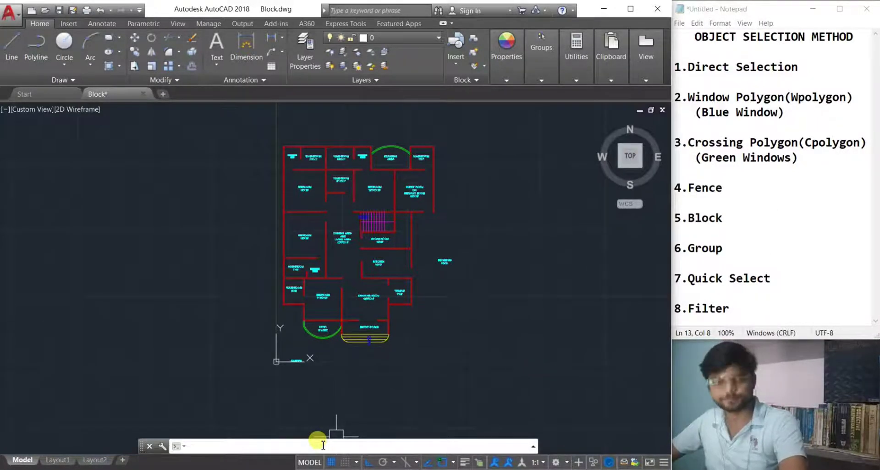
pyautogui.press('Escape')
pyautogui.press('Escape')
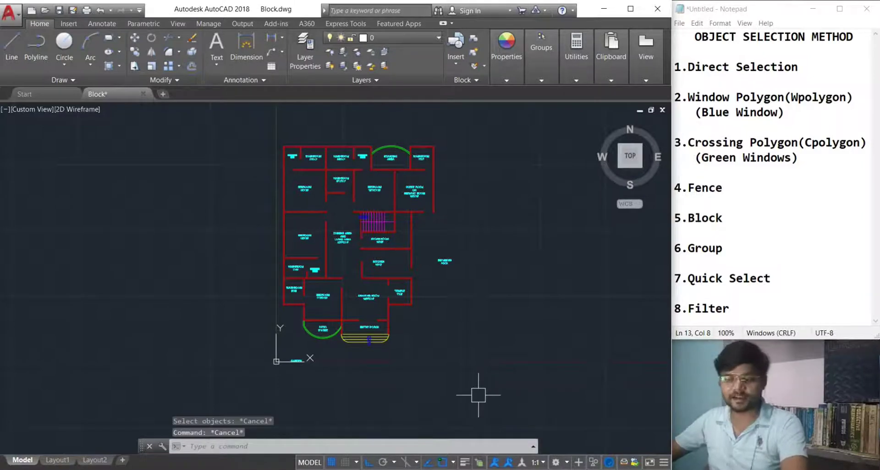
# Restart the Move command, query its selection options with ? again, and cancel it
pyautogui.write('m')
pyautogui.press('Return')
pyautogui.press('Escape')
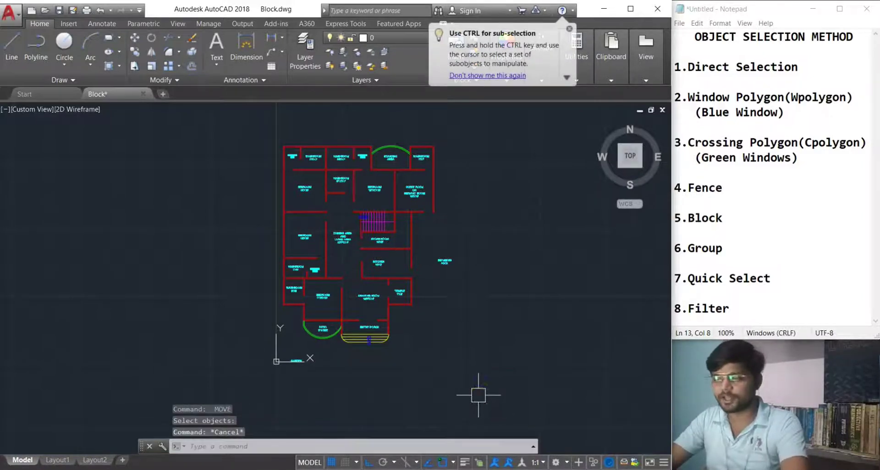
pyautogui.press('Return')
pyautogui.write("'")
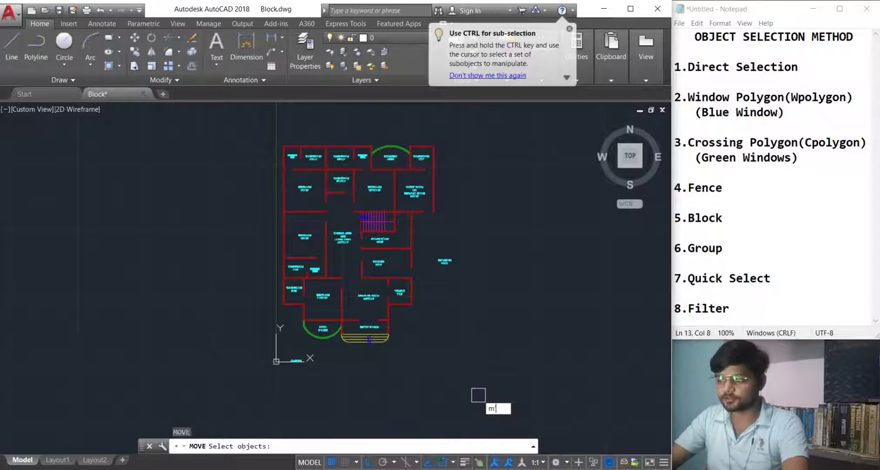
pyautogui.press('Return')
pyautogui.write('?')
pyautogui.press('Return')
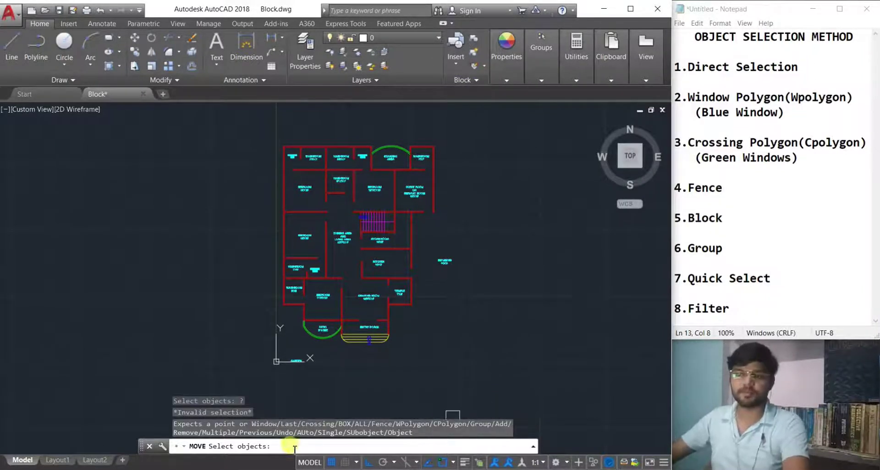
pyautogui.press('Escape')
pyautogui.press('Escape')
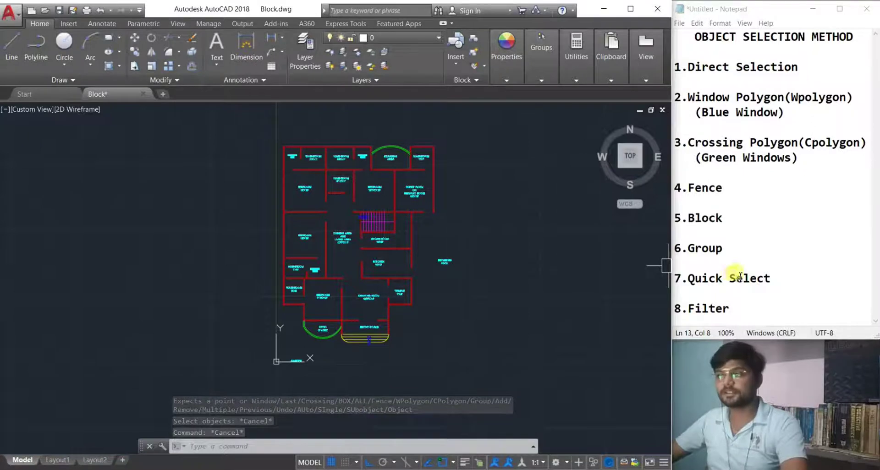
# Highlight the Quick Select and Filter entries in the Notepad list of selection methods, and clear the highlight
pyautogui.moveTo(730, 309); pyautogui.dragTo(678, 277)
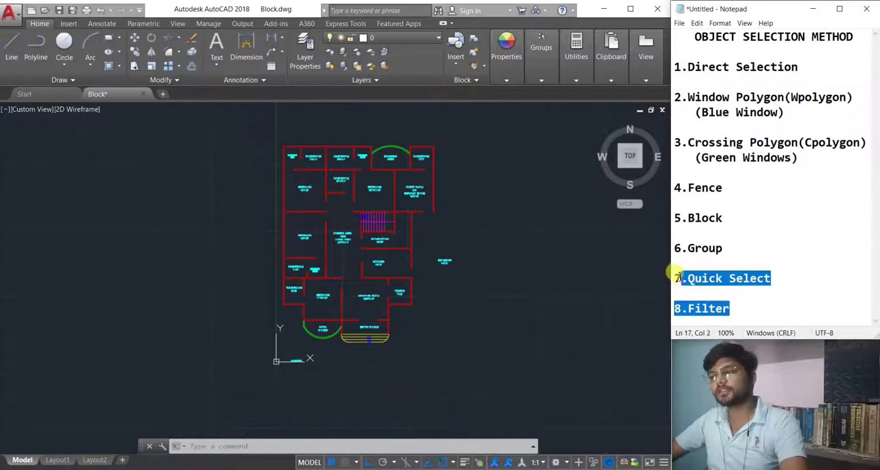
pyautogui.click(468, 301)
pyautogui.press('Escape')
pyautogui.press('Escape')
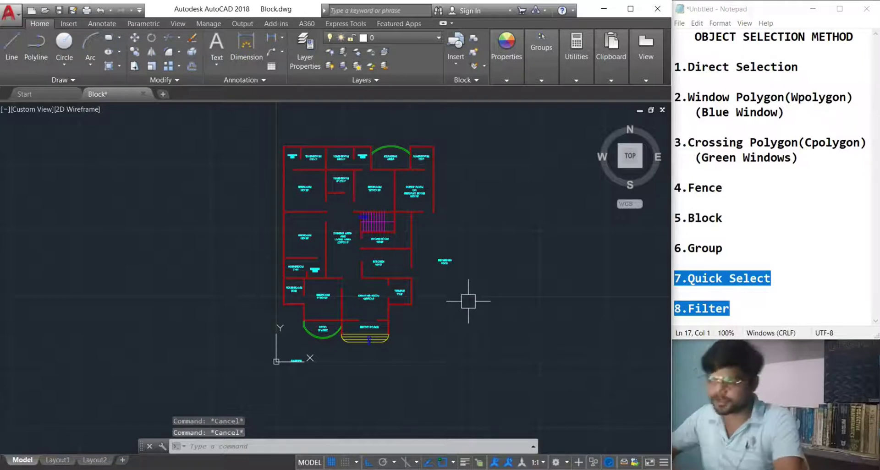
pyautogui.click(781, 308)
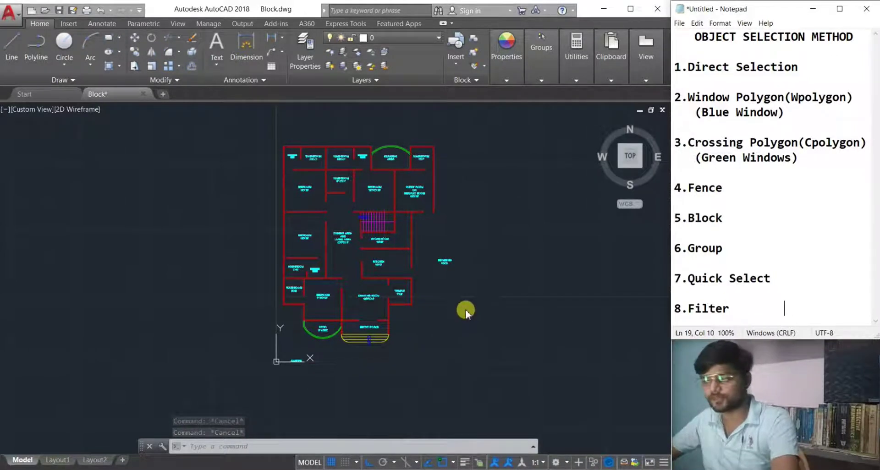
pyautogui.click(410, 341)
pyautogui.scroll(6, 310, 314)
pyautogui.scroll(-7, 264, 318)
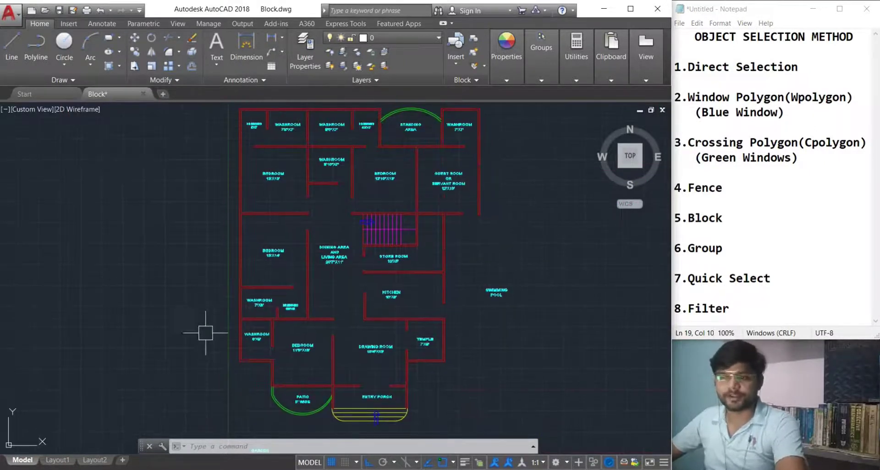
pyautogui.scroll(6, 210, 367)
pyautogui.scroll(-3, 212, 335)
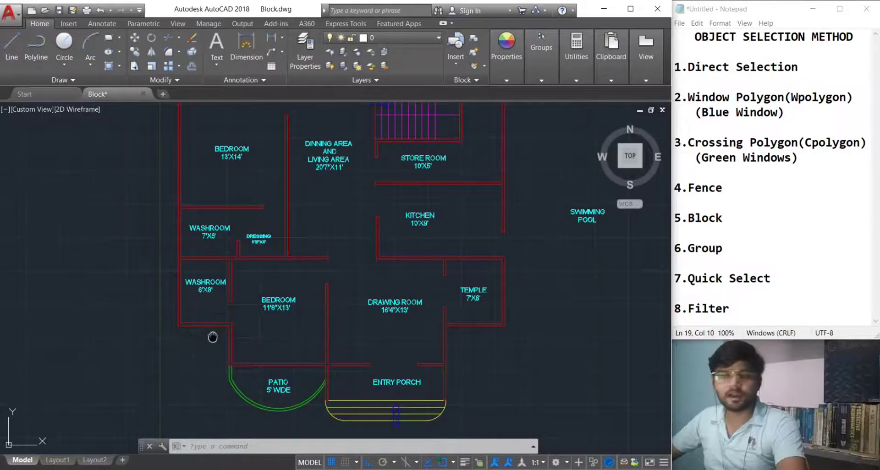
# Pick the wall line directly below the 6'X8' washroom, and clear the selection
pyautogui.moveTo(212, 337); pyautogui.dragTo(227, 373, button='middle')
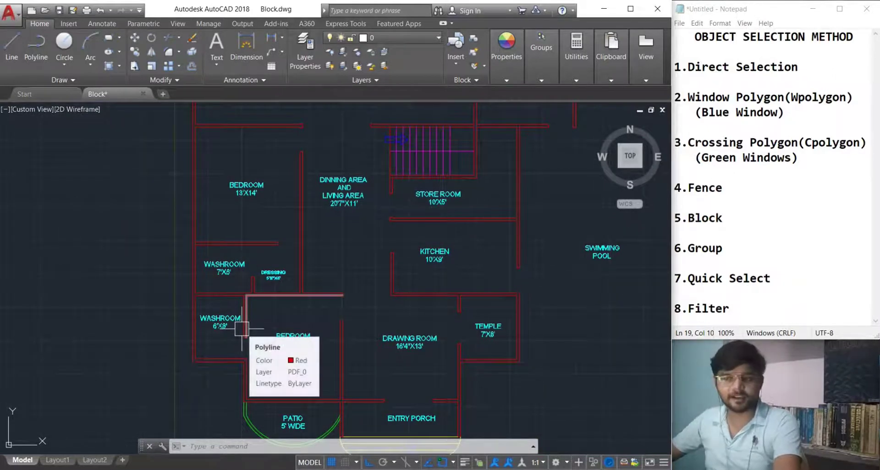
pyautogui.moveTo(266, 369); pyautogui.dragTo(238, 358, button='middle')
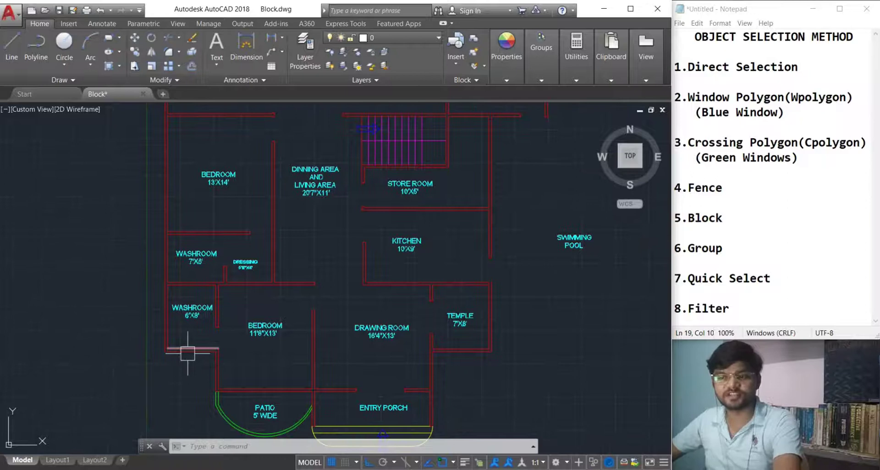
pyautogui.click(195, 349)
pyautogui.press('Escape')
pyautogui.press('Escape')
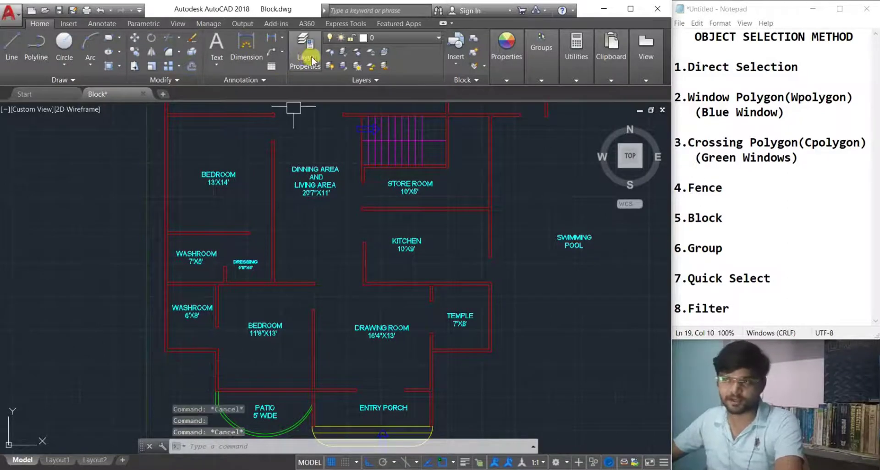
pyautogui.click(393, 38)
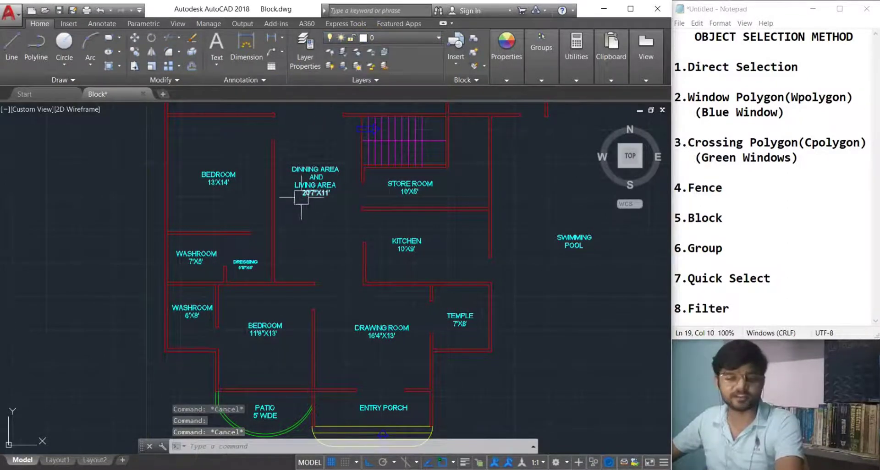
# Pick the lower and outer side wall lines of the 6'X8' washroom one after another, and clear the selection
pyautogui.scroll(-2, 301, 306)
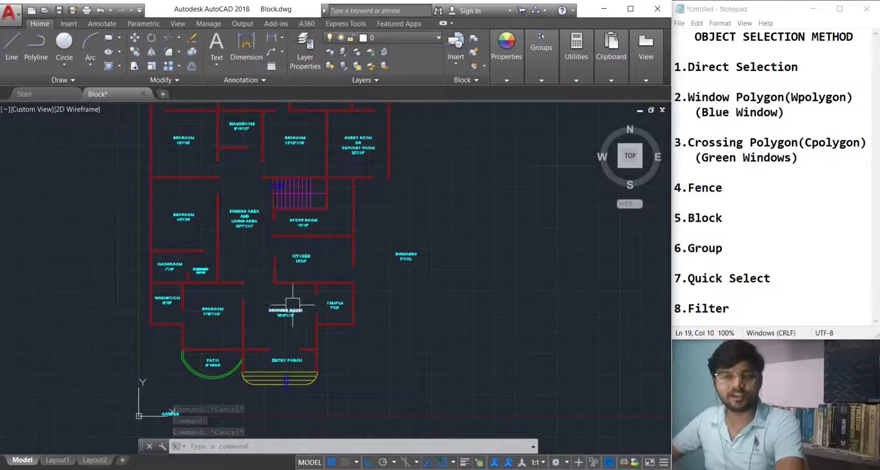
pyautogui.moveTo(294, 311); pyautogui.dragTo(271, 283, button='middle')
pyautogui.scroll(3, 256, 319)
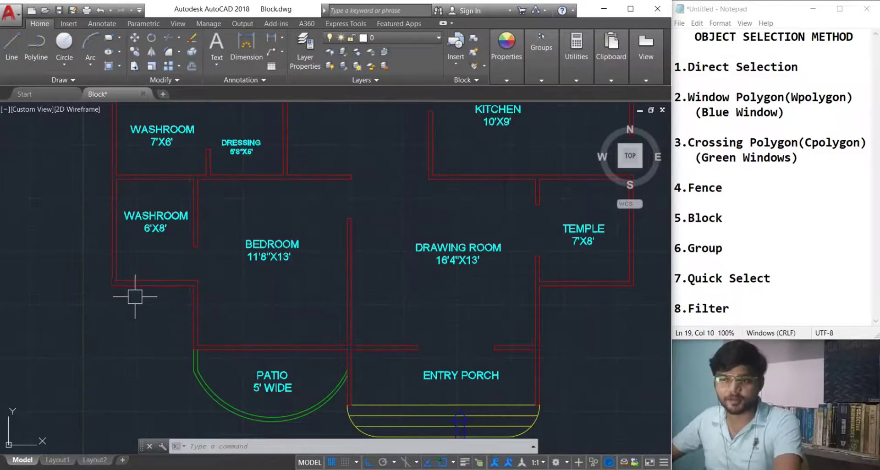
pyautogui.click(123, 289)
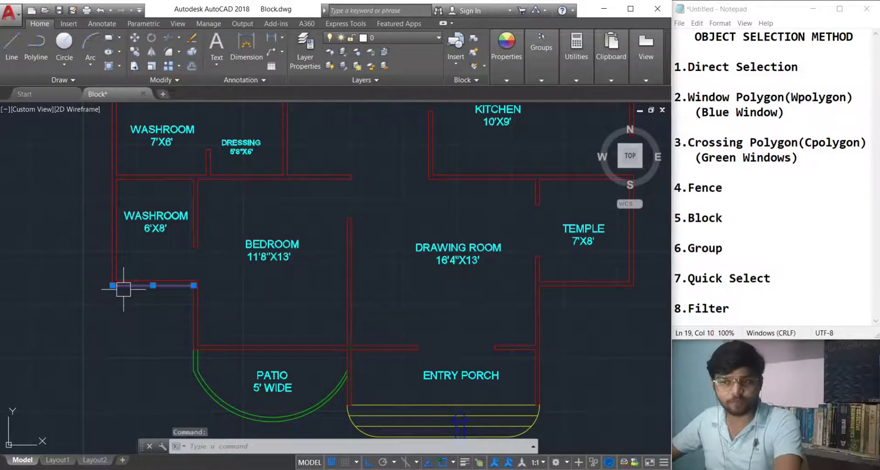
pyautogui.click(112, 259)
pyautogui.moveTo(115, 231); pyautogui.dragTo(156, 287, button='middle')
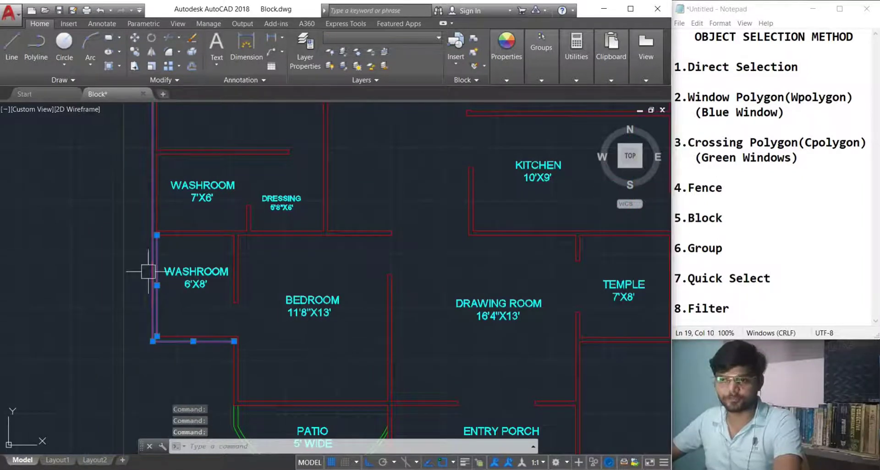
pyautogui.press('Escape')
pyautogui.scroll(-3, 137, 324)
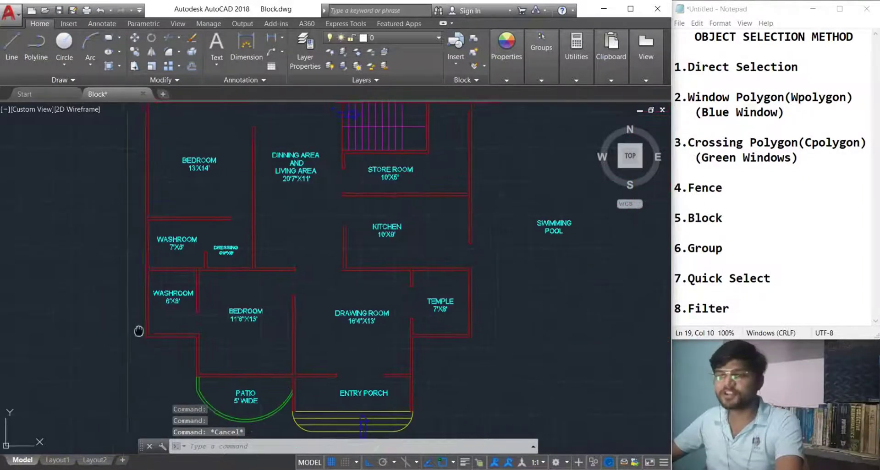
# Try picking single wall lines, including the outer wall of the 13'X14' bedroom, and clear each selection
pyautogui.moveTo(143, 326); pyautogui.dragTo(180, 346, button='middle')
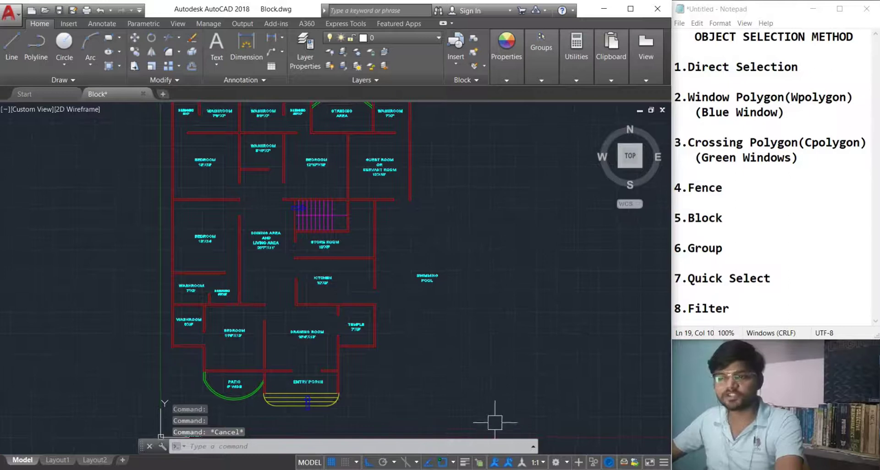
pyautogui.scroll(5, 210, 360)
pyautogui.click(184, 355)
pyautogui.moveTo(230, 357); pyautogui.dragTo(288, 281, button='middle')
pyautogui.press('Escape')
pyautogui.scroll(-4, 313, 371)
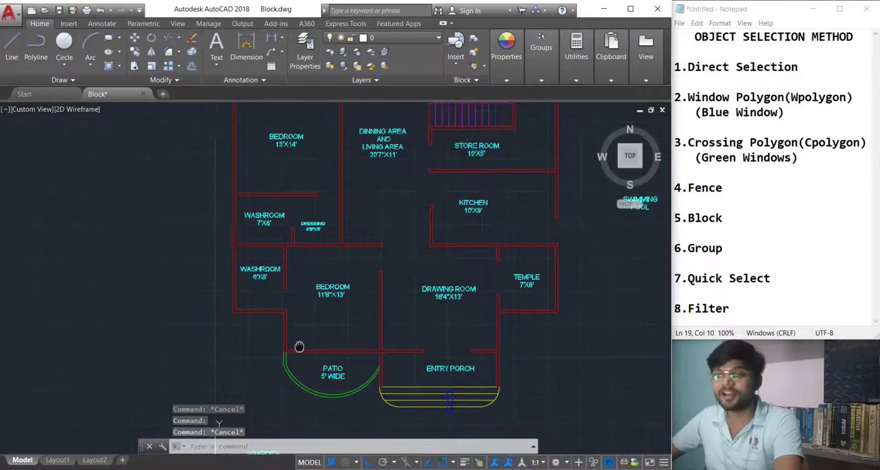
pyautogui.moveTo(251, 162); pyautogui.dragTo(253, 272, button='middle')
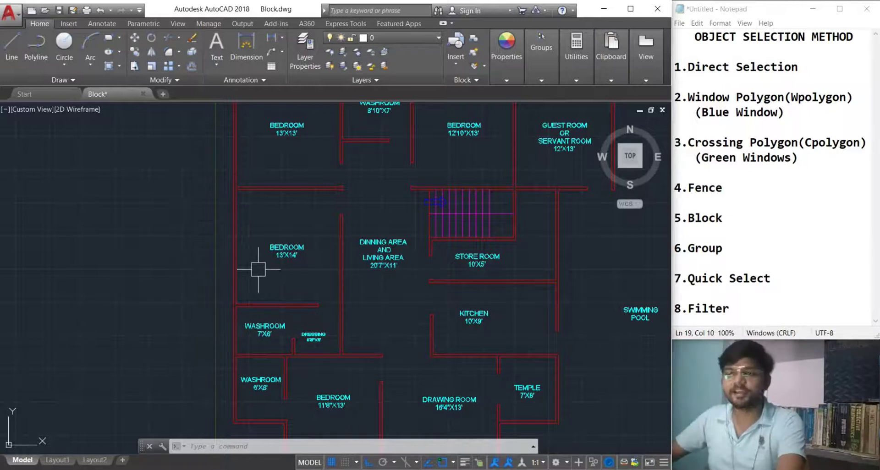
pyautogui.click(238, 269)
pyautogui.press('Escape')
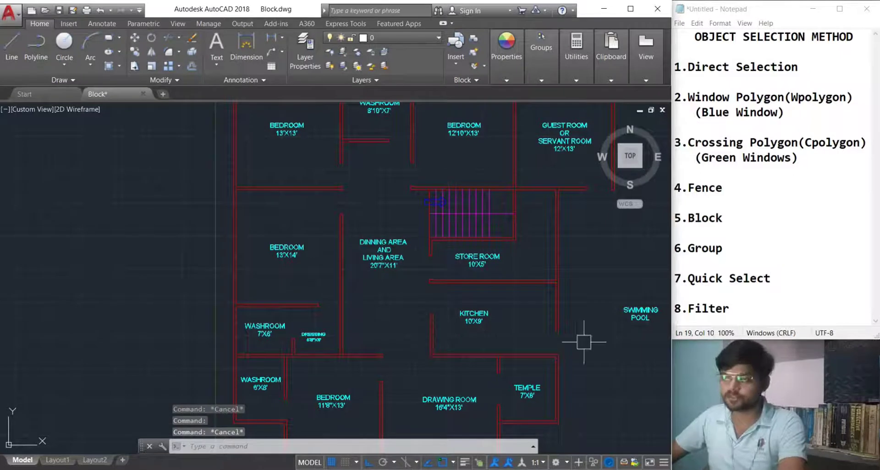
pyautogui.moveTo(241, 330); pyautogui.dragTo(186, 297, button='middle')
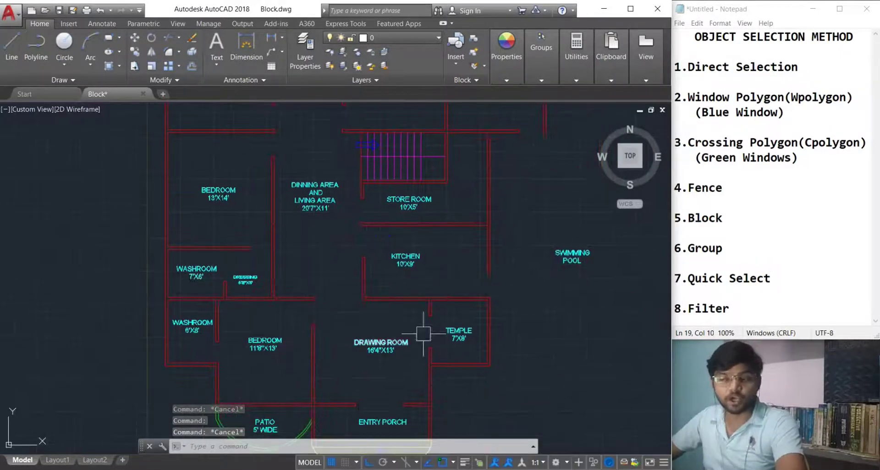
pyautogui.scroll(-3, 176, 304)
pyautogui.scroll(2, 281, 361)
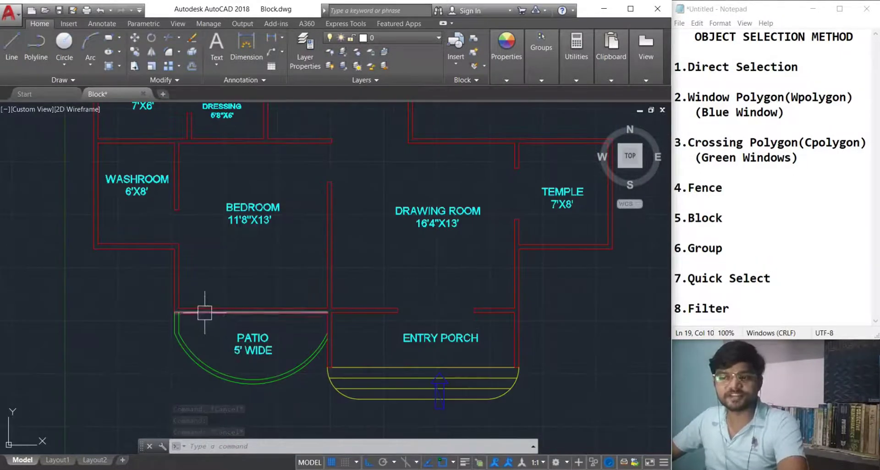
pyautogui.scroll(-1, 353, 302)
pyautogui.moveTo(338, 310); pyautogui.dragTo(322, 354, button='middle')
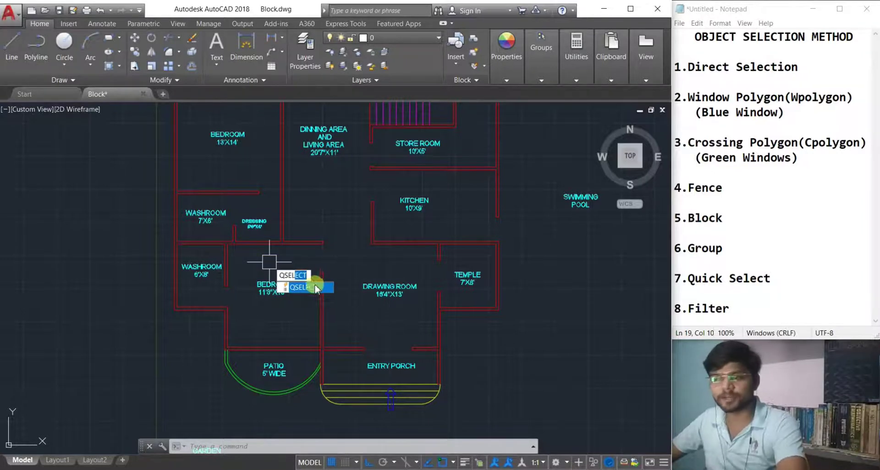
pyautogui.press('Escape')
pyautogui.press('Escape')
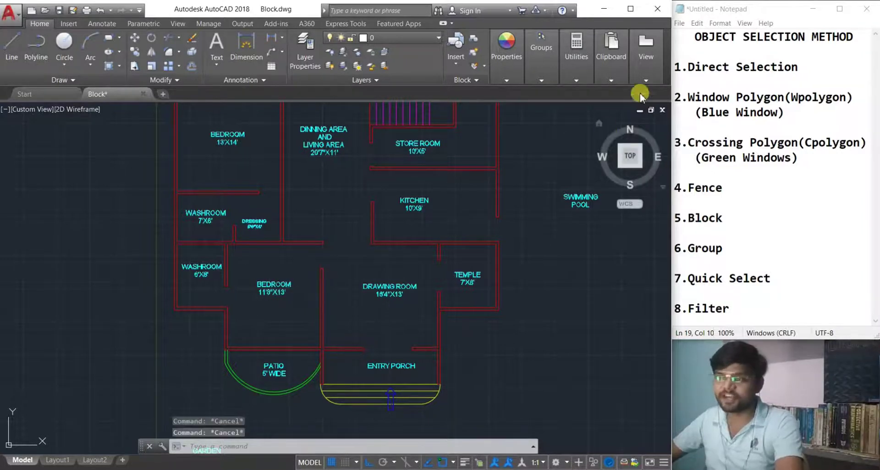
pyautogui.click(578, 79)
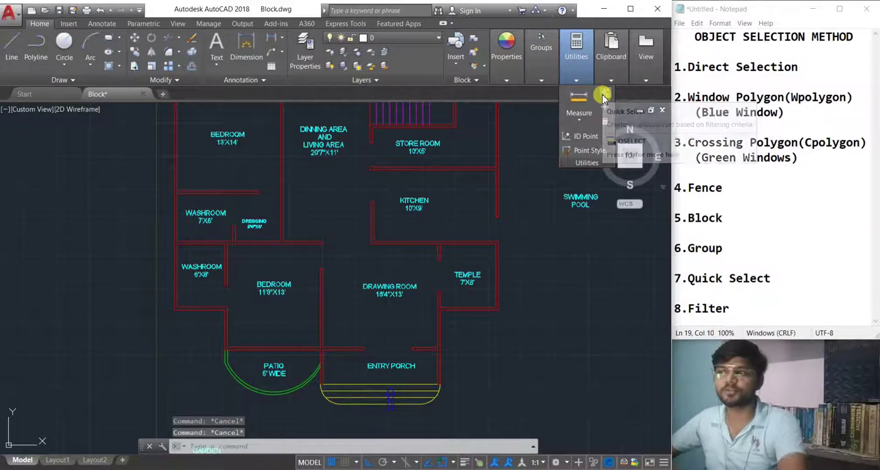
pyautogui.press('Escape')
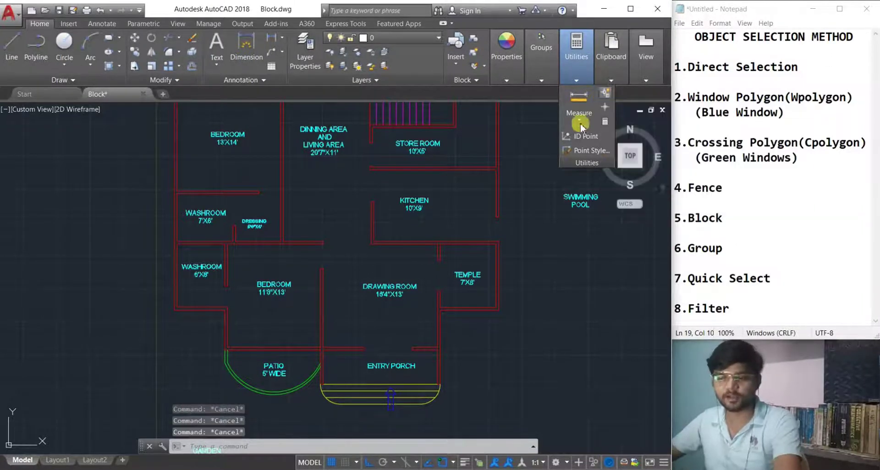
pyautogui.click(283, 447)
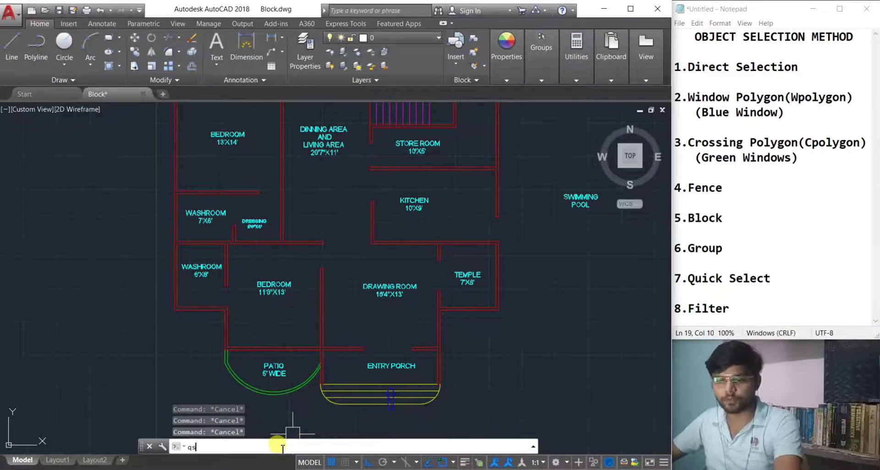
pyautogui.write('qs')
pyautogui.press('Escape')
# Start Quick Select and limit it to the whole floor plan by picking all its objects with a crossing window
pyautogui.click(576, 80)
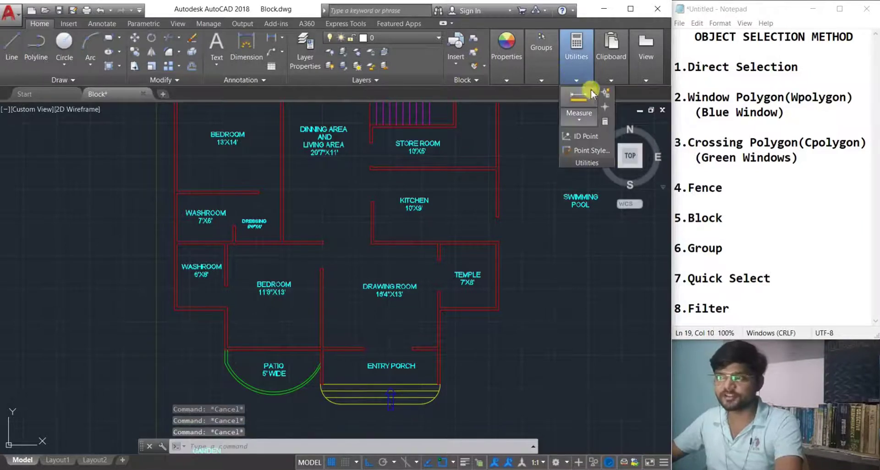
pyautogui.click(606, 94)
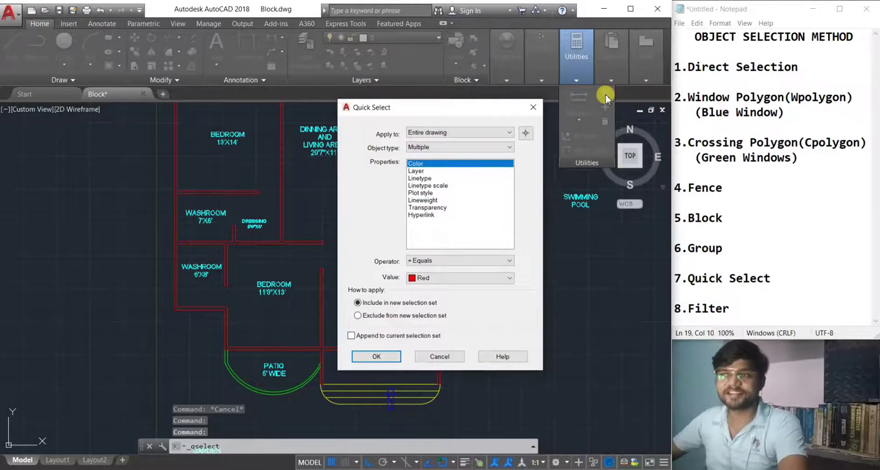
pyautogui.moveTo(431, 112); pyautogui.dragTo(439, 131)
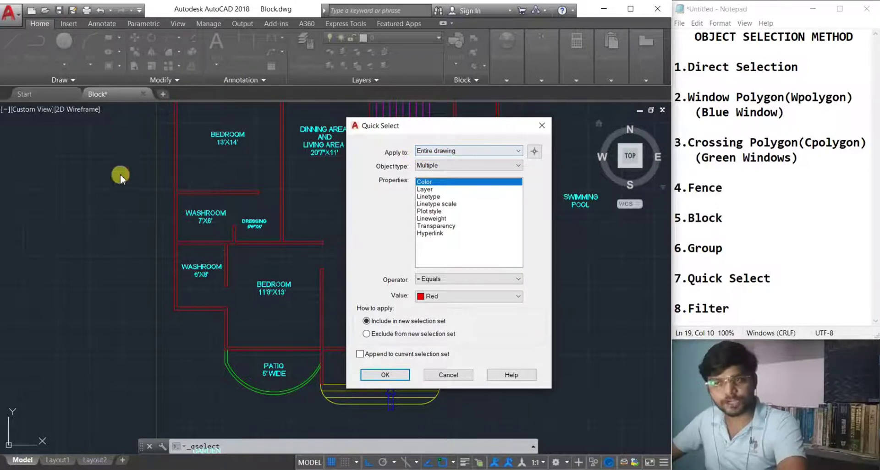
pyautogui.click(537, 155)
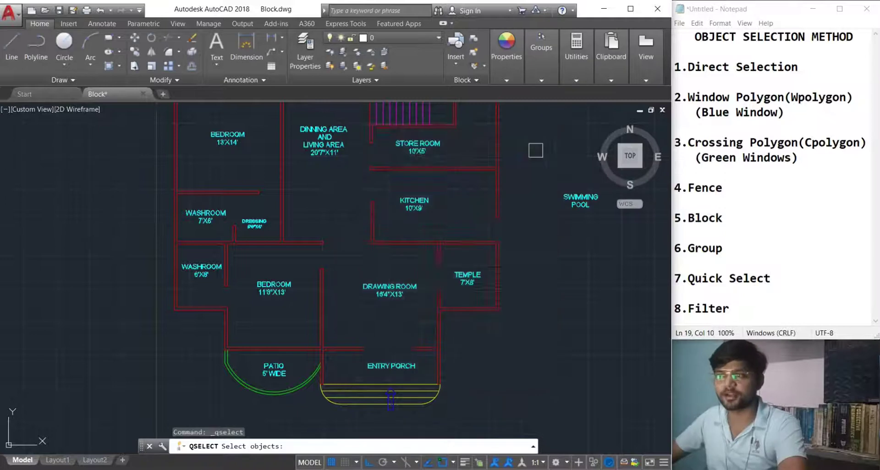
pyautogui.scroll(-5, 542, 269)
pyautogui.moveTo(542, 269); pyautogui.dragTo(434, 377, button='middle')
pyautogui.click(500, 351)
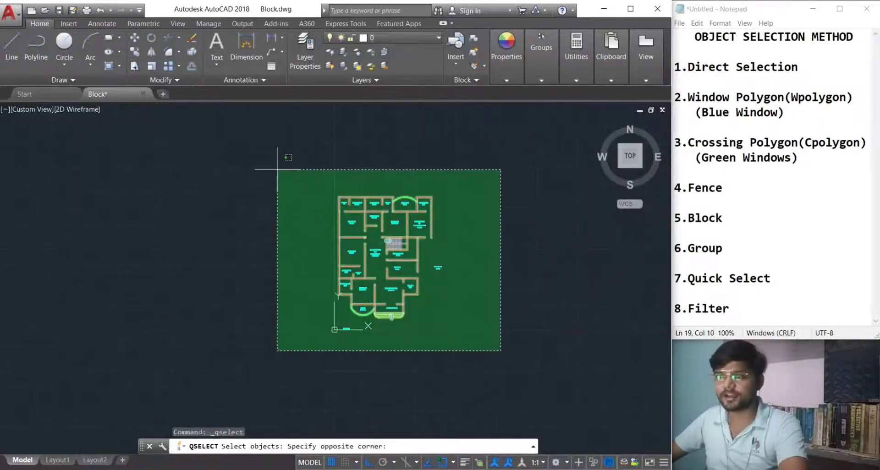
pyautogui.click(276, 169)
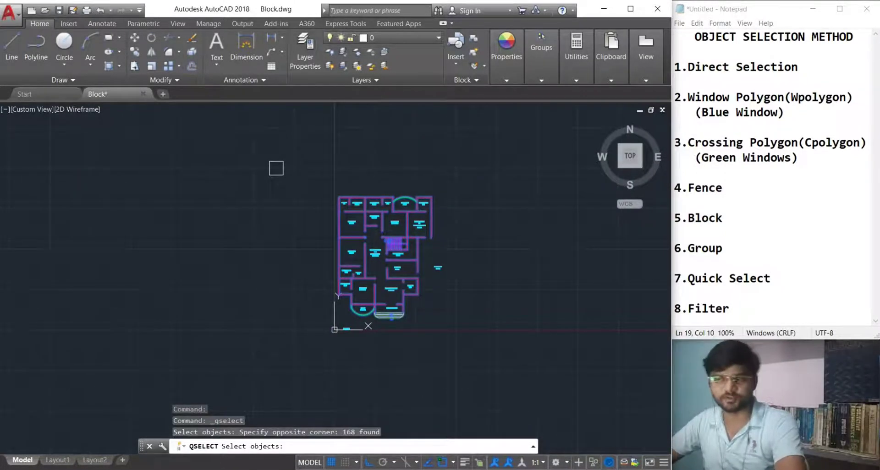
pyautogui.scroll(4, 426, 237)
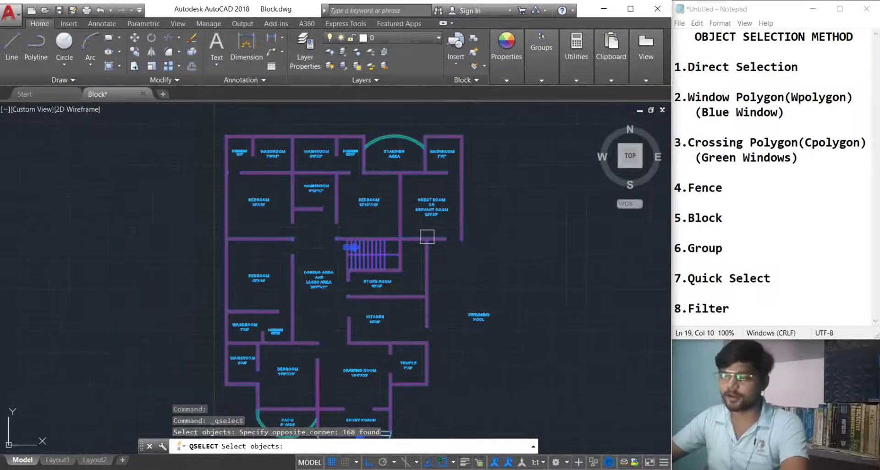
pyautogui.press('Return')
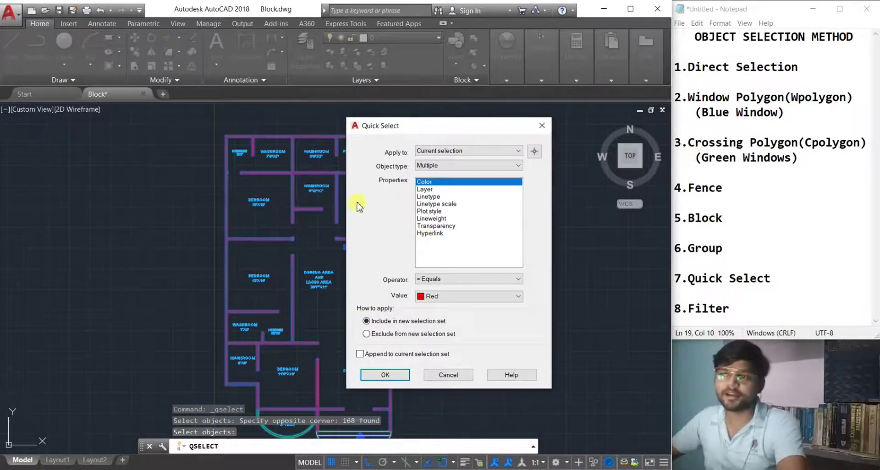
# Select the red objects using object type Multiple and Color equals Red, included in a new selection set
pyautogui.click(424, 166)
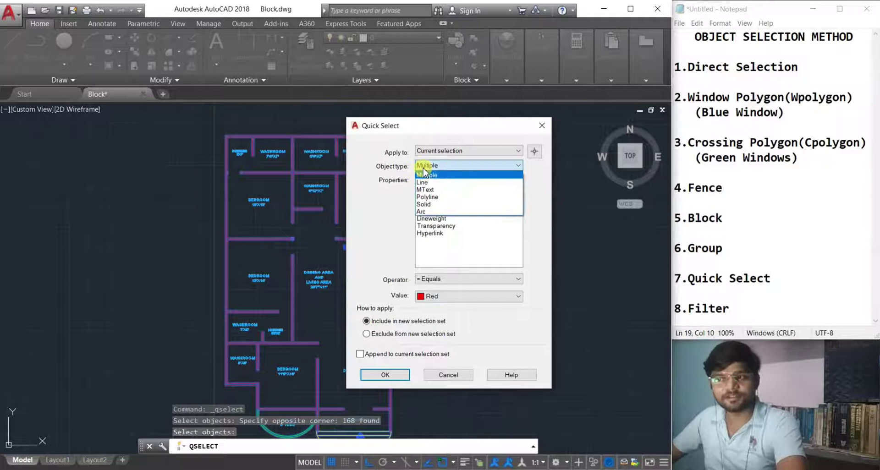
pyautogui.click(426, 175)
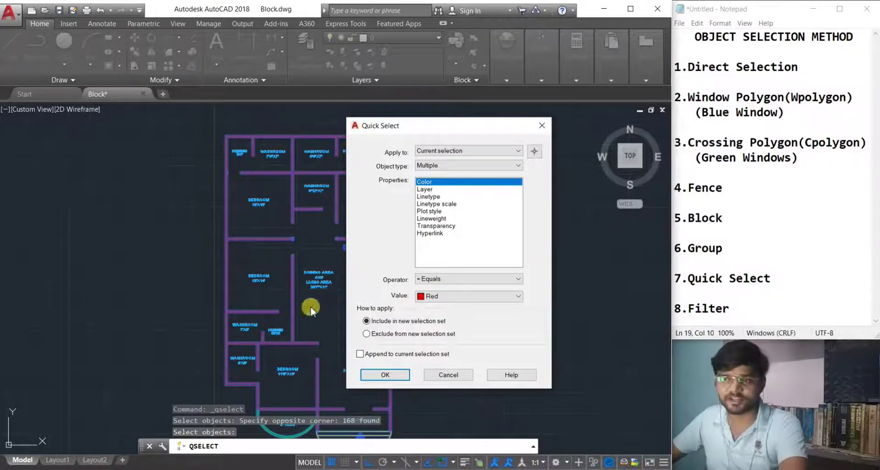
pyautogui.click(447, 167)
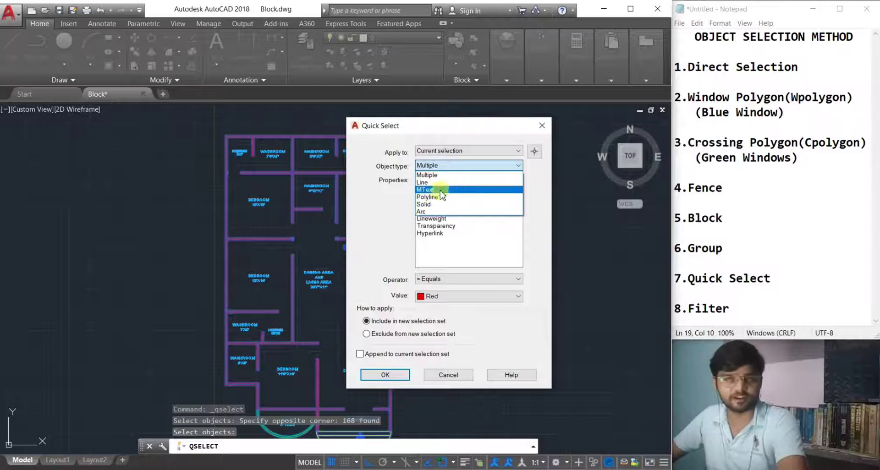
pyautogui.click(429, 175)
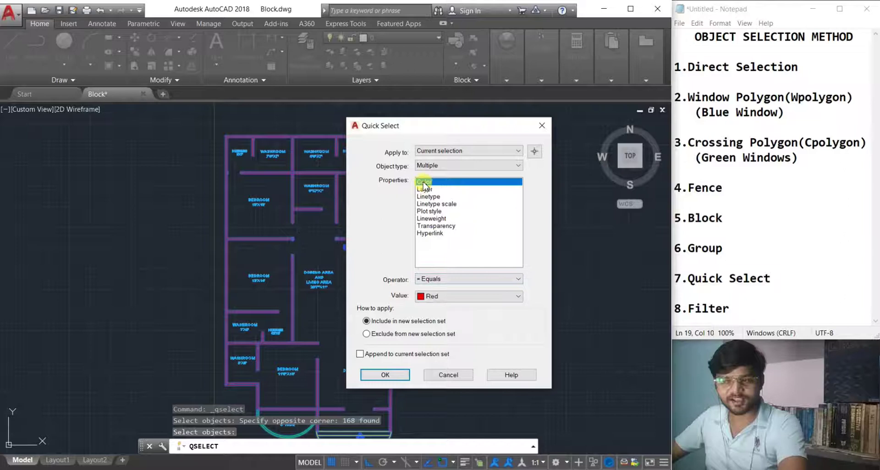
pyautogui.click(441, 297)
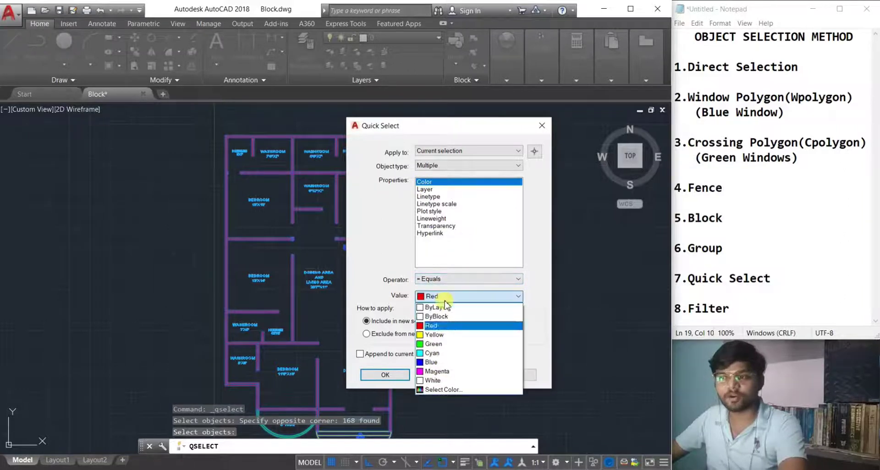
pyautogui.click(439, 324)
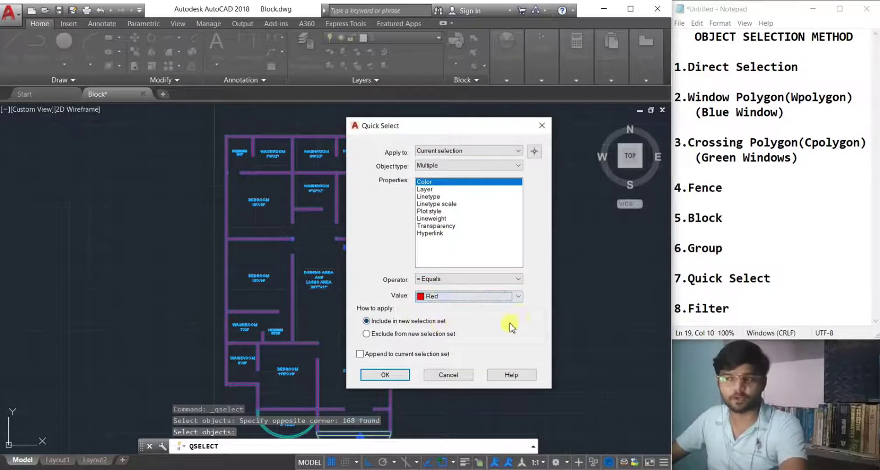
pyautogui.click(400, 375)
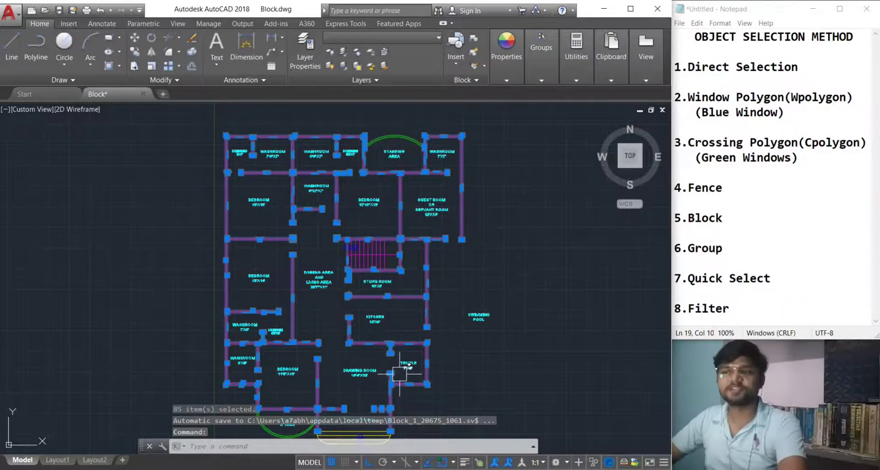
# Examine the selected red walls room by room across the lower part of the floor plan
pyautogui.moveTo(478, 334); pyautogui.dragTo(460, 244, button='middle')
pyautogui.scroll(4, 233, 266)
pyautogui.moveTo(248, 292); pyautogui.dragTo(276, 206, button='middle')
pyautogui.scroll(4, 290, 255)
pyautogui.moveTo(320, 276); pyautogui.dragTo(163, 241, button='middle')
pyautogui.scroll(-4, 192, 245)
pyautogui.moveTo(345, 277); pyautogui.dragTo(270, 305, button='middle')
pyautogui.scroll(-8, 461, 273)
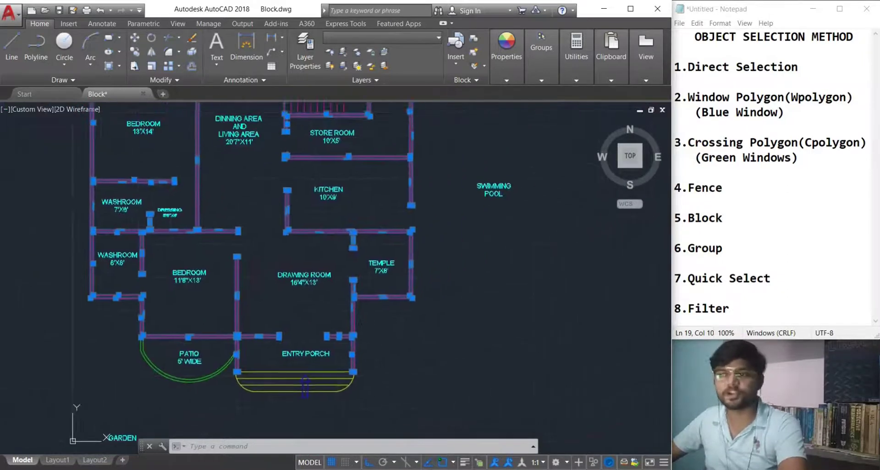
# Copy the selected red walls horizontally to the empty area on the east side of the original floor plan
pyautogui.moveTo(412, 320); pyautogui.dragTo(373, 323, button='middle')
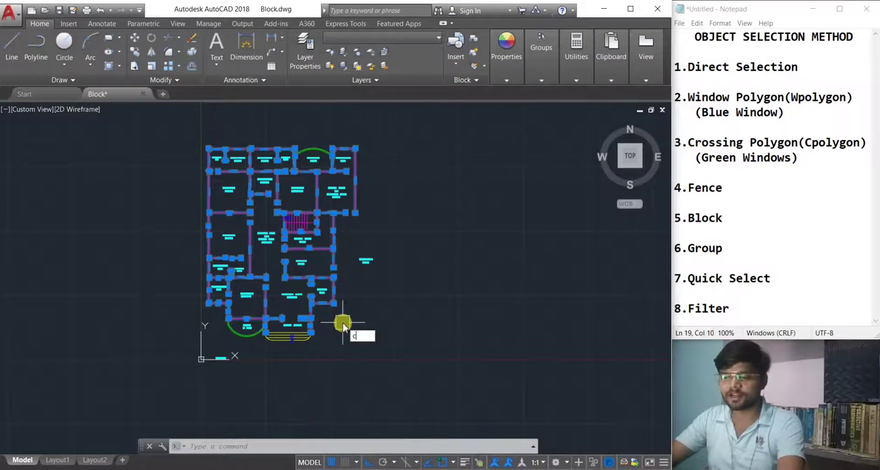
pyautogui.write('o')
pyautogui.press('Return')
pyautogui.click(327, 370)
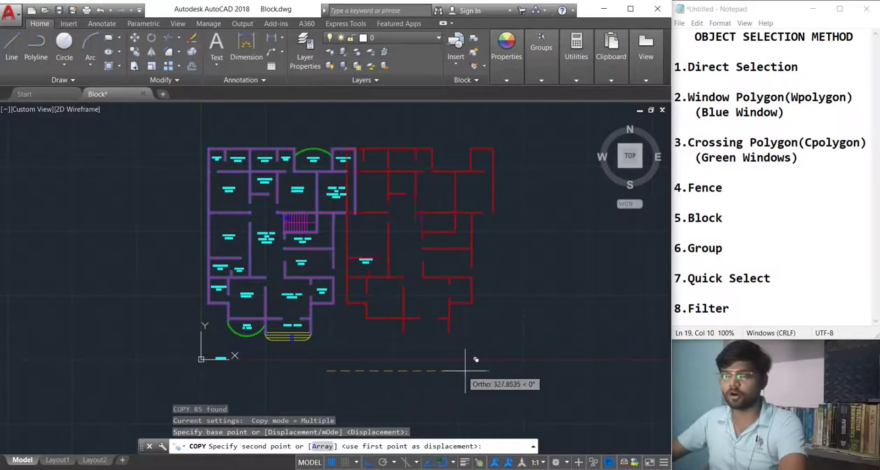
pyautogui.click(534, 369)
pyautogui.press('Escape')
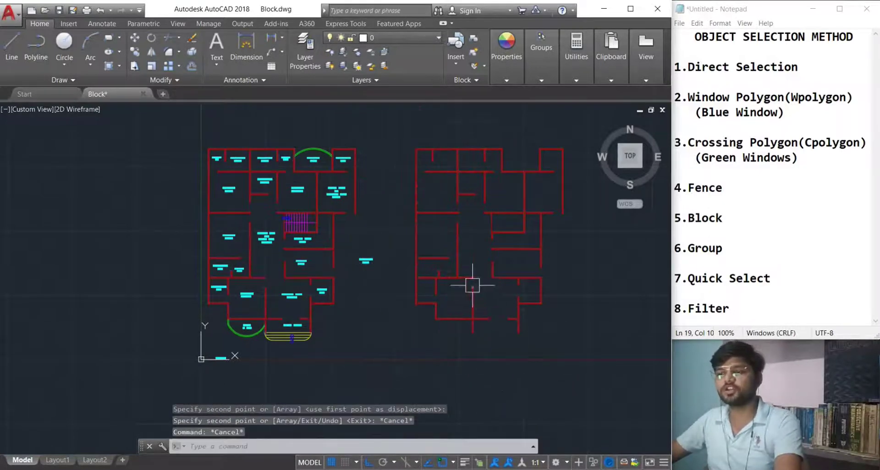
# Inspect the copied walls from the entry porch up to the washrooms and compare them with the original plan
pyautogui.scroll(5, 473, 285)
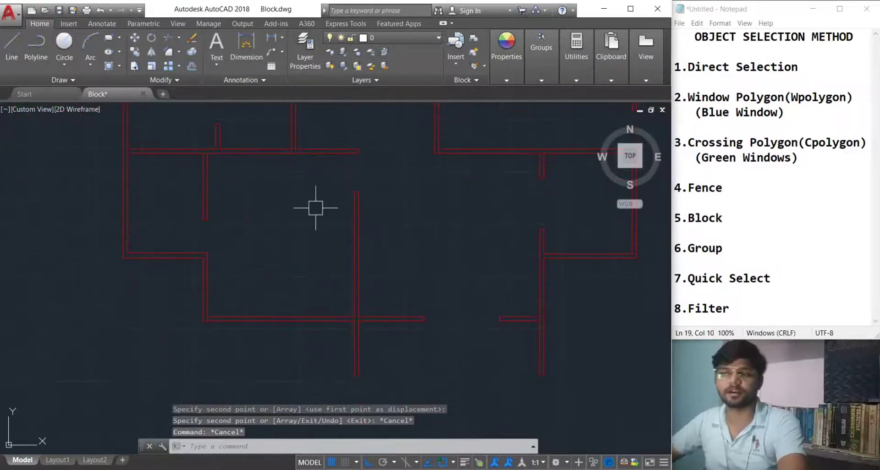
pyautogui.scroll(-6, 397, 293)
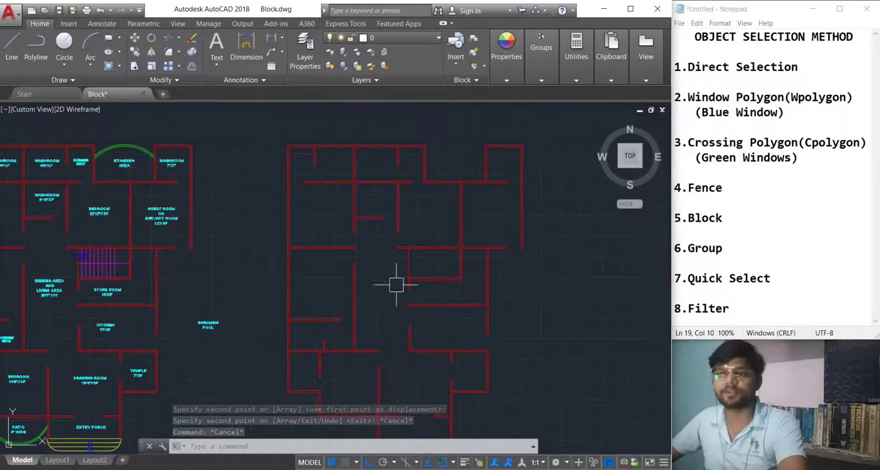
pyautogui.scroll(4, 373, 231)
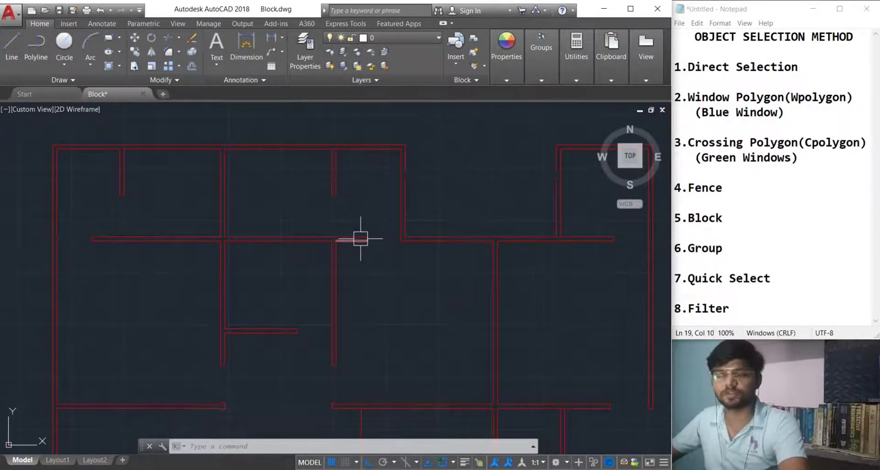
pyautogui.scroll(-2, 357, 236)
pyautogui.moveTo(357, 236); pyautogui.dragTo(479, 147, button='middle')
pyautogui.scroll(-5, 448, 247)
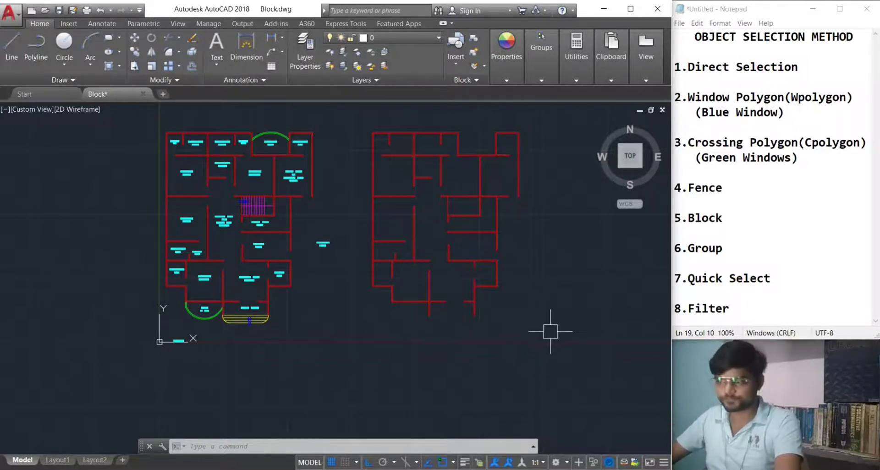
# Select the whole wall copy with a crossing window and delete it
pyautogui.scroll(1, 550, 332)
pyautogui.moveTo(551, 332); pyautogui.dragTo(556, 387, button='middle')
pyautogui.click(563, 388)
pyautogui.scroll(-2, 462, 308)
pyautogui.moveTo(462, 309); pyautogui.dragTo(495, 375, button='middle')
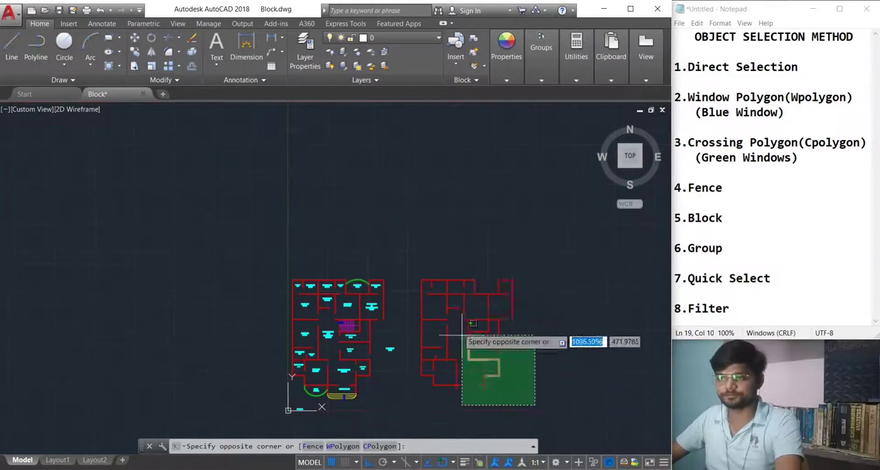
pyautogui.click(410, 263)
pyautogui.press('Delete')
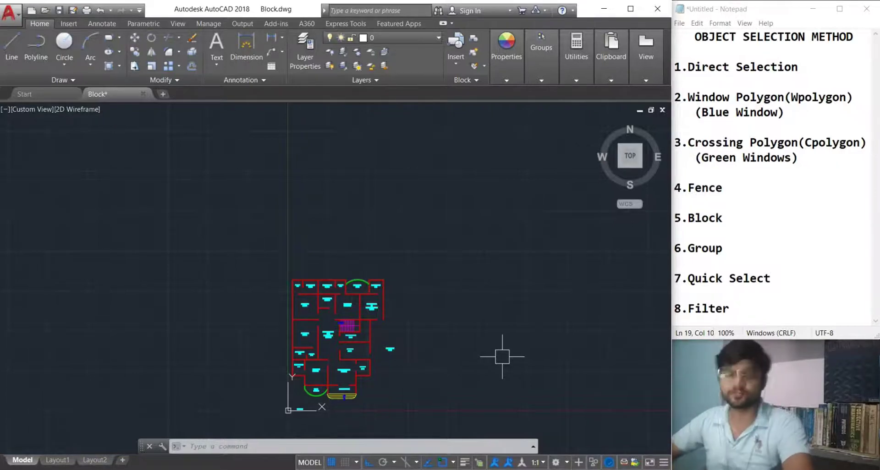
# Draw a circle with a radius of 50 in the empty area east of the floor plan
pyautogui.moveTo(502, 356)
pyautogui.mouseDown(button='middle')
pyautogui.moveTo(430, 350)
pyautogui.moveTo(267, 261)
pyautogui.mouseUp(button='middle')
pyautogui.click(64, 44)
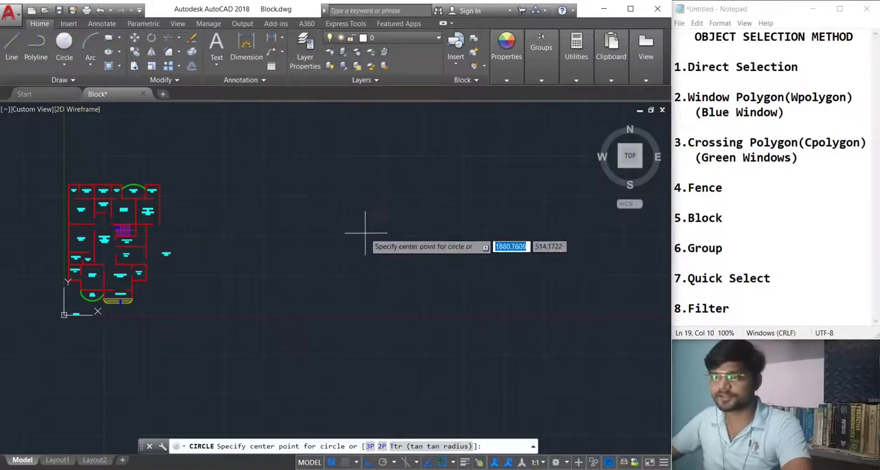
pyautogui.click(368, 236)
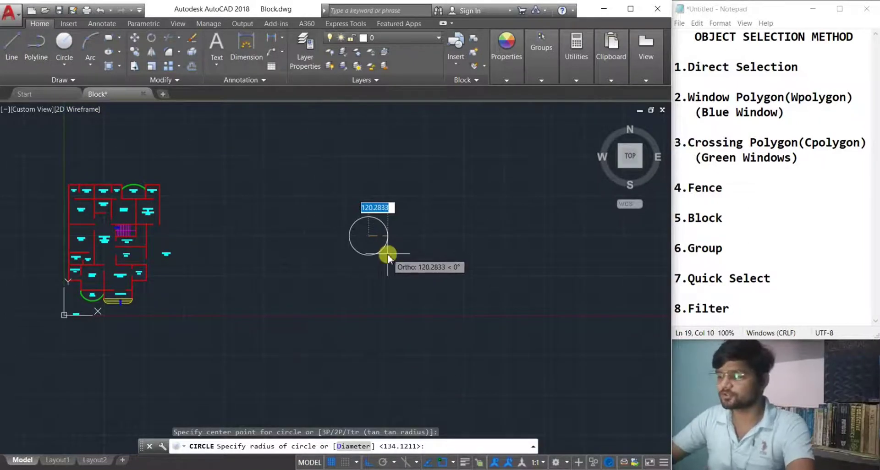
pyautogui.write('50')
pyautogui.press('Return')
pyautogui.scroll(5, 389, 251)
pyautogui.moveTo(331, 214); pyautogui.dragTo(366, 271, button='middle')
pyautogui.click(362, 281)
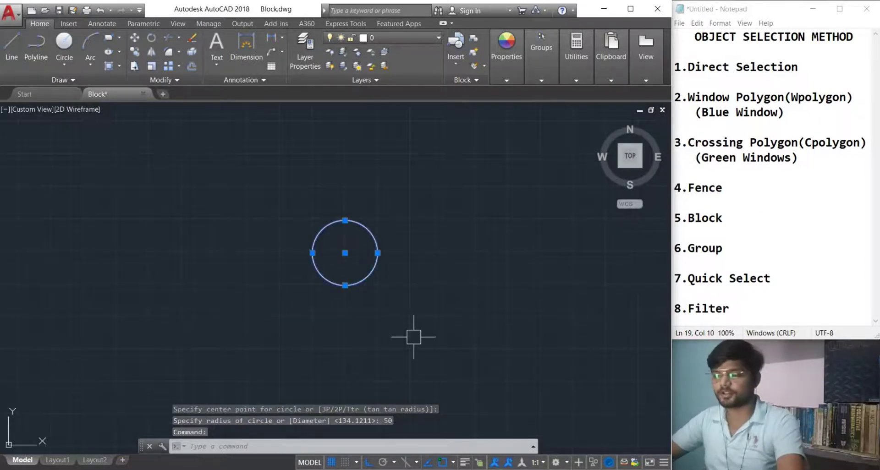
pyautogui.write('o')
pyautogui.press('Return')
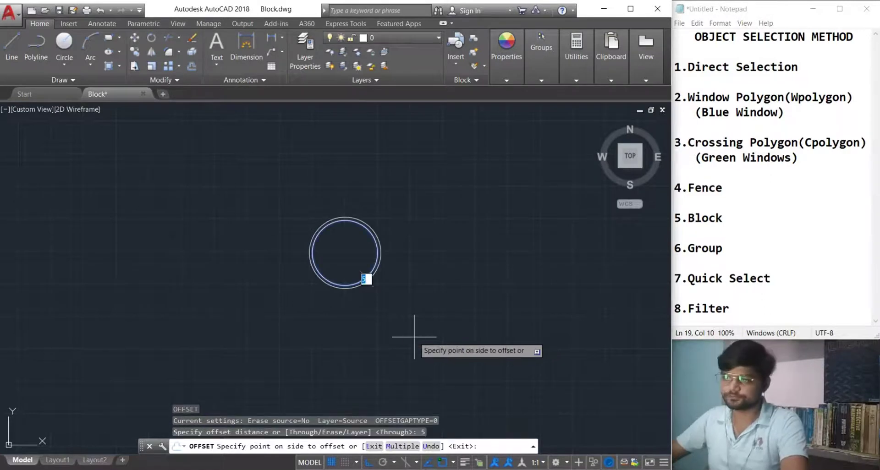
pyautogui.press('Escape')
# Offset the circle outward repeatedly at a distance of 10 to form six larger concentric circles
pyautogui.write('of')
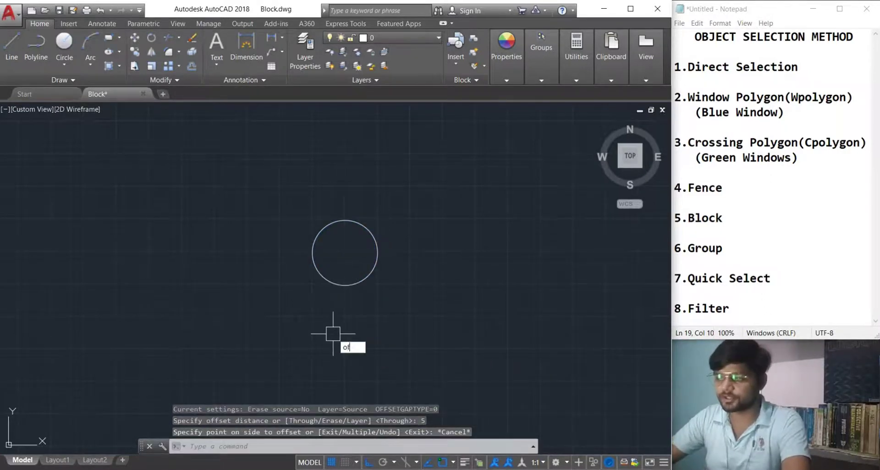
pyautogui.press('Return')
pyautogui.write('10')
pyautogui.press('Return')
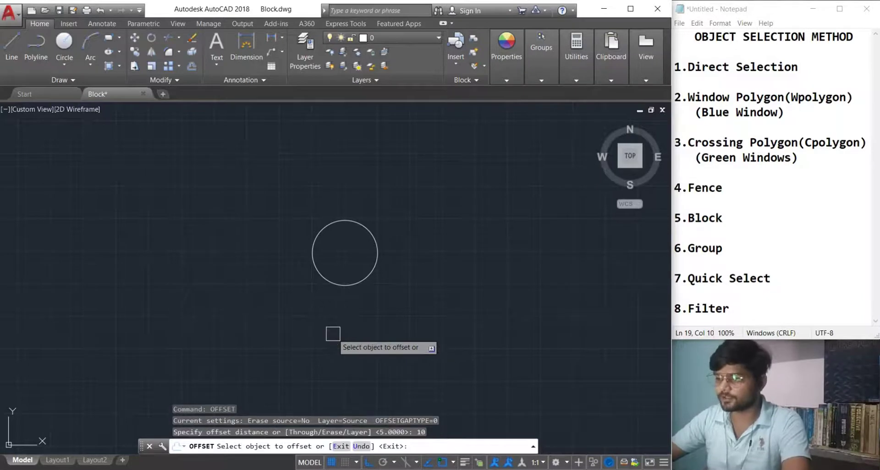
pyautogui.click(342, 285)
pyautogui.click(360, 316)
pyautogui.click(365, 291)
pyautogui.click(372, 293)
pyautogui.click(372, 295)
pyautogui.click(391, 322)
pyautogui.click(380, 307)
pyautogui.click(395, 326)
pyautogui.click(385, 314)
pyautogui.click(394, 325)
# Offset the original circle inward by 10 to add one smaller concentric circle
pyautogui.click(354, 290)
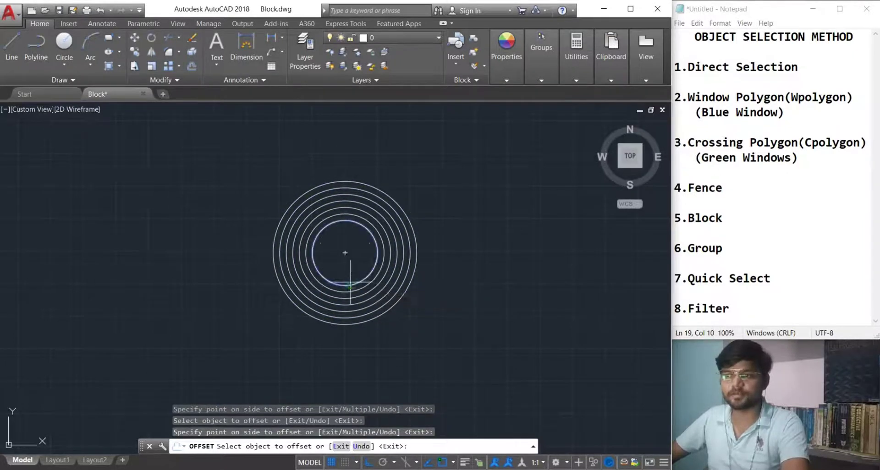
pyautogui.click(349, 278)
pyautogui.click(350, 277)
pyautogui.click(350, 270)
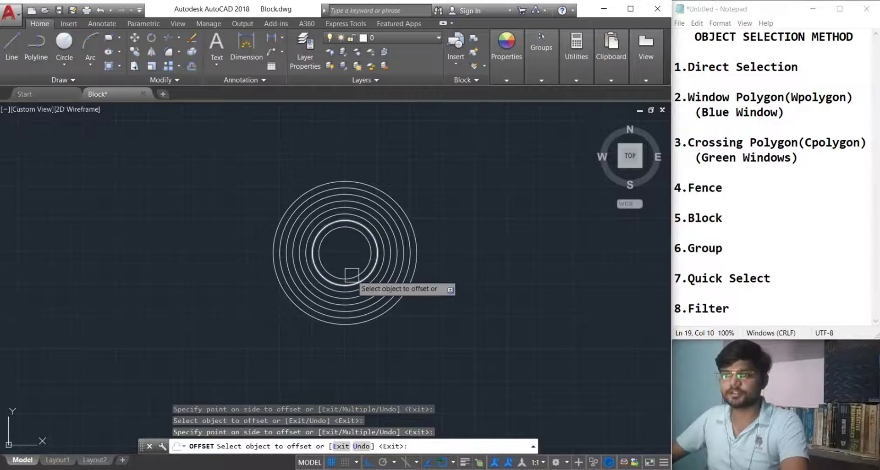
pyautogui.click(351, 276)
pyautogui.scroll(5, 351, 275)
pyautogui.scroll(2, 348, 275)
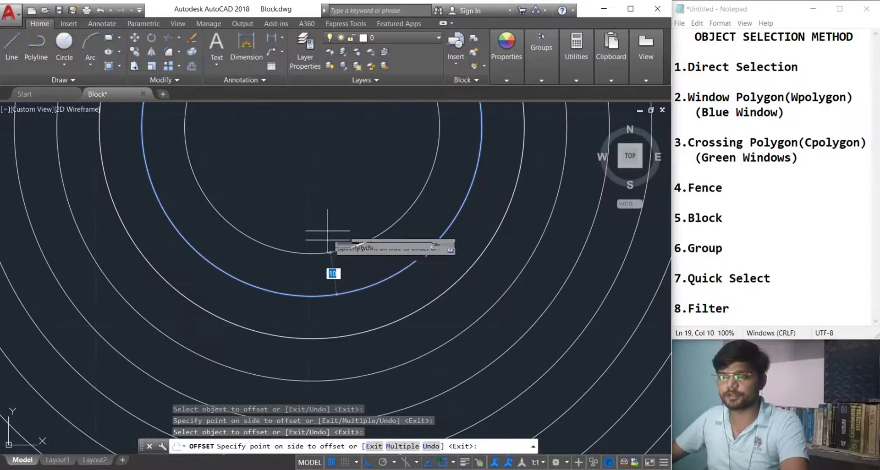
pyautogui.press('Escape')
pyautogui.scroll(-3, 315, 312)
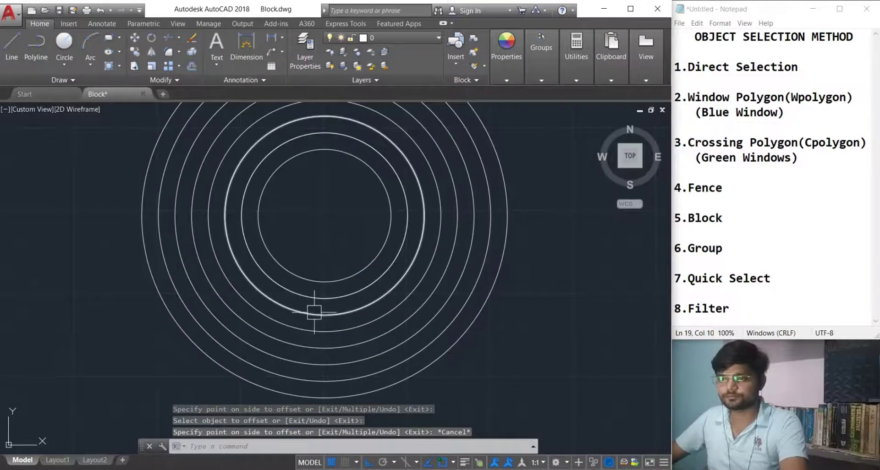
pyautogui.write('Og')
pyautogui.press('Return')
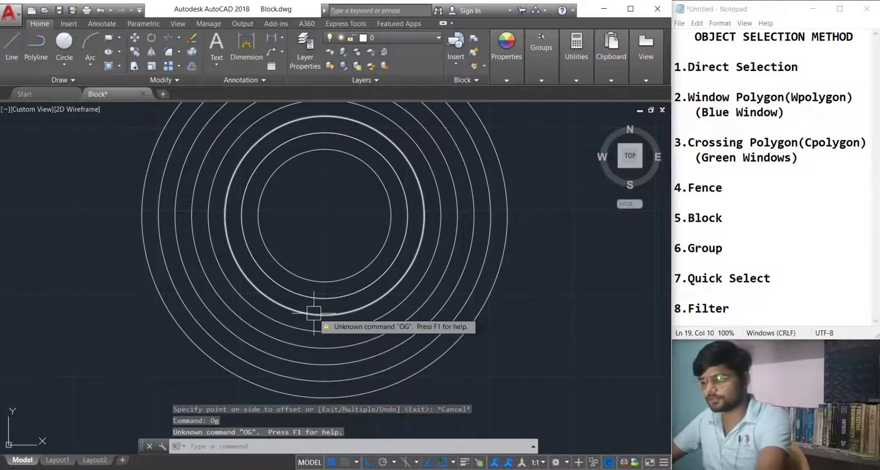
pyautogui.write('10')
pyautogui.press('Return')
pyautogui.click(321, 282)
pyautogui.click(321, 269)
pyautogui.press('Escape')
pyautogui.press('Escape')
pyautogui.scroll(-2, 321, 275)
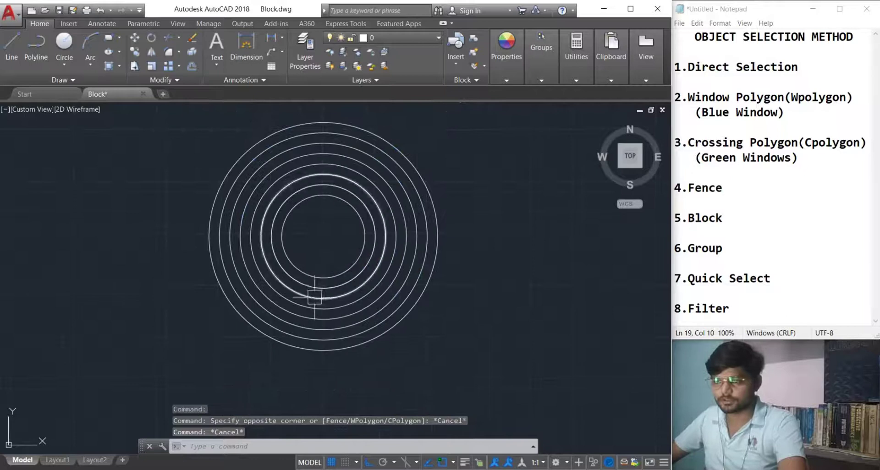
# Offset the third circle from the centre inward by 10
pyautogui.write('o')
pyautogui.press('Return')
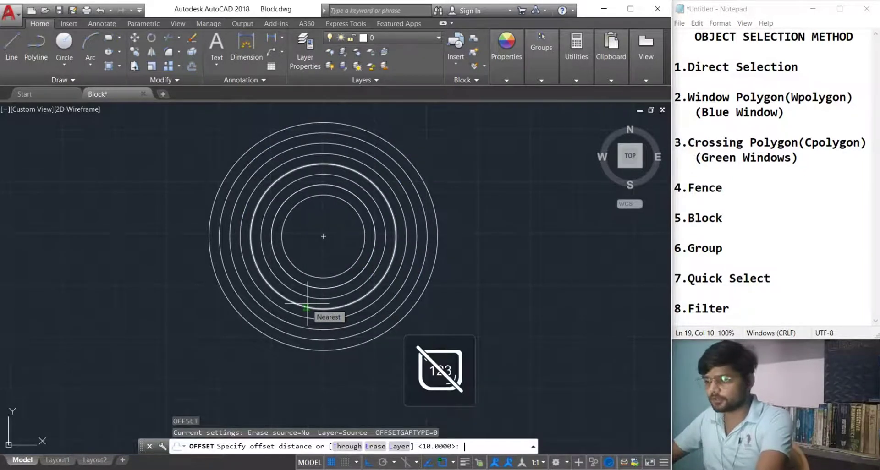
pyautogui.write('10')
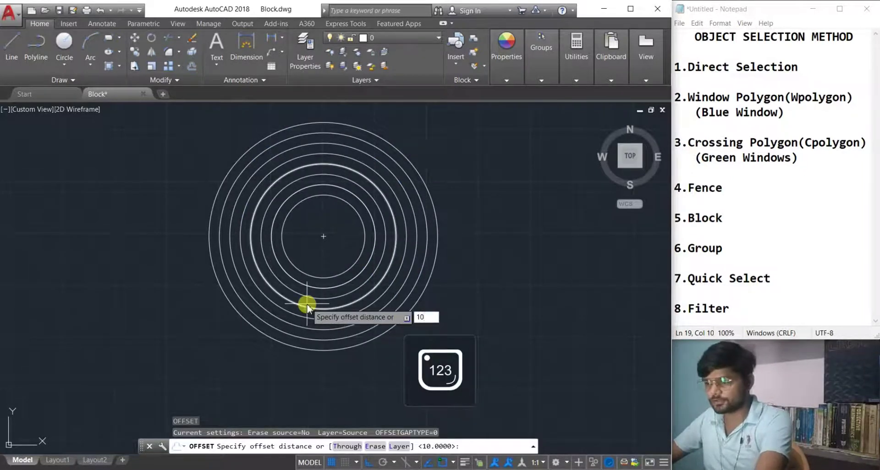
pyautogui.press('Return')
pyautogui.click(323, 300)
pyautogui.click(325, 292)
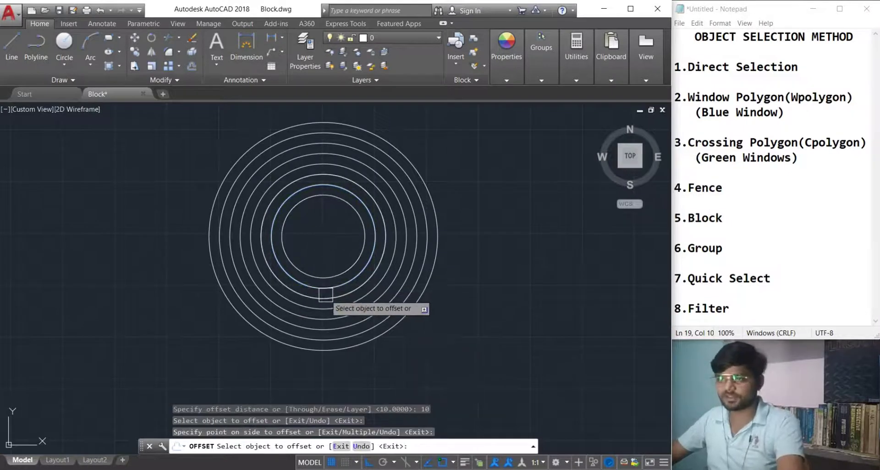
pyautogui.press('Escape')
# Offset the innermost circle inward twice at a distance of 10 to add two smaller concentric circles
pyautogui.write('o')
pyautogui.press('Return')
pyautogui.write('10')
pyautogui.press('Return')
pyautogui.click(315, 279)
pyautogui.click(320, 254)
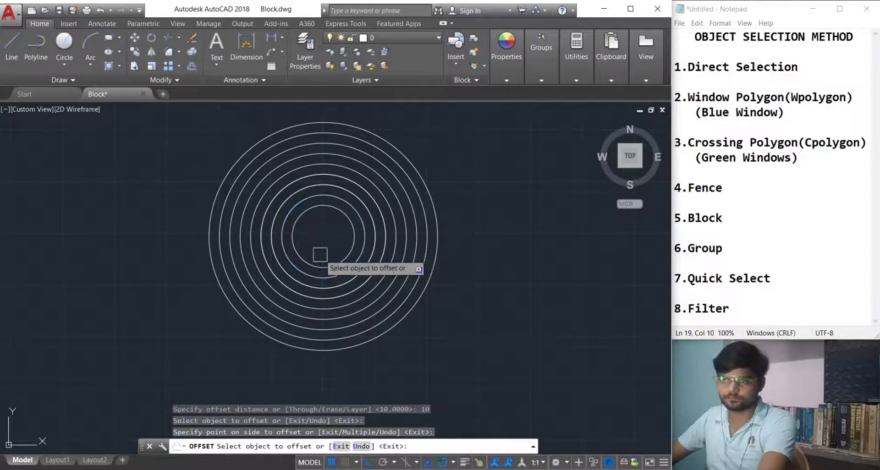
pyautogui.click(338, 263)
pyautogui.click(316, 258)
pyautogui.scroll(-3, 331, 266)
pyautogui.press('Escape')
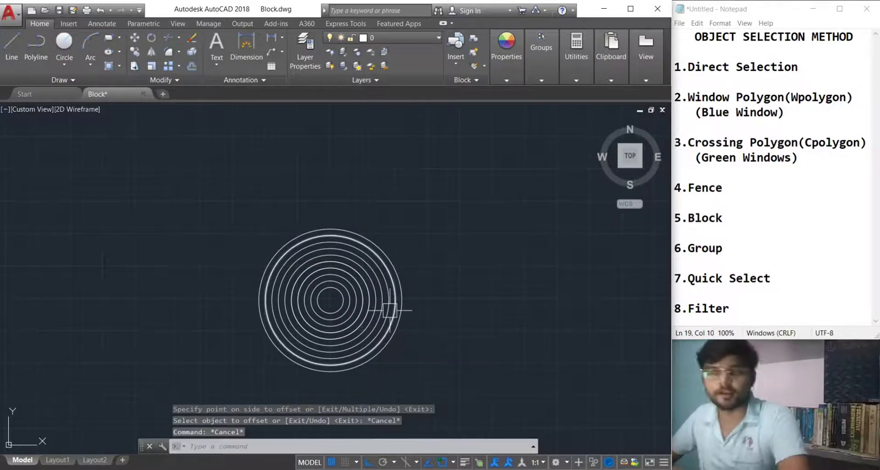
# Select all the concentric circles with a crossing window and clear them, and pick a single middle ring and clear it
pyautogui.click(449, 387)
pyautogui.click(223, 209)
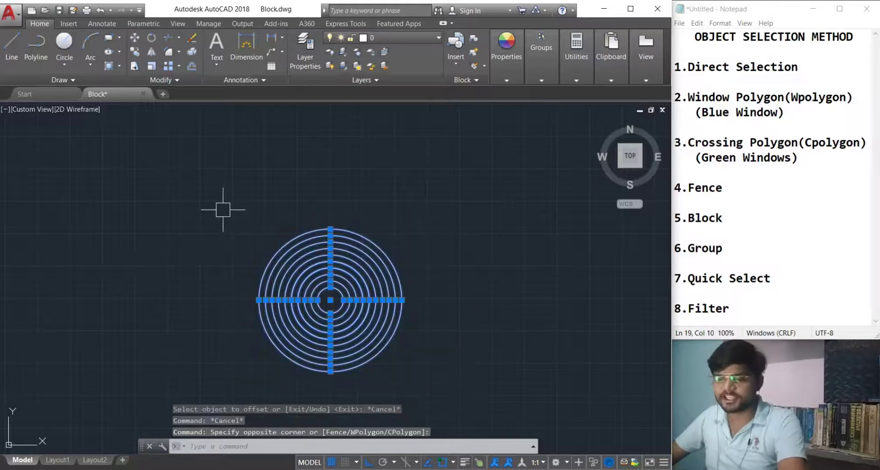
pyautogui.press('Escape')
pyautogui.click(362, 332)
pyautogui.press('Escape')
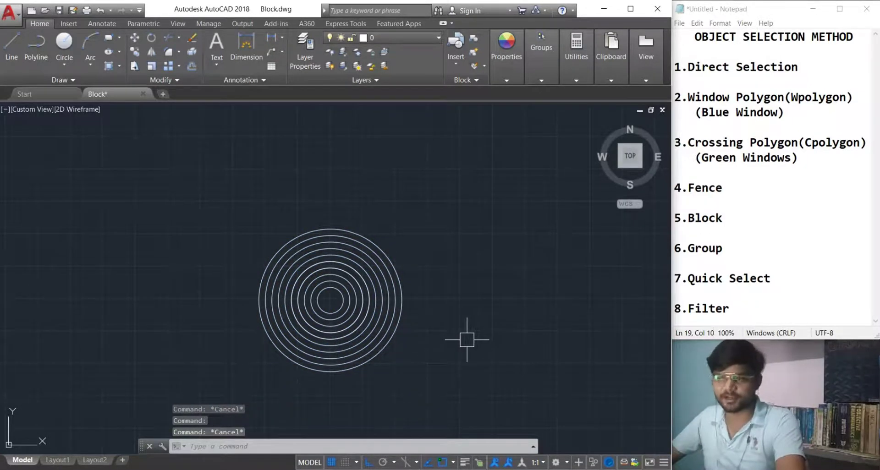
# Select the full set of concentric circles again with a crossing window, and clear the selection
pyautogui.scroll(2, 323, 298)
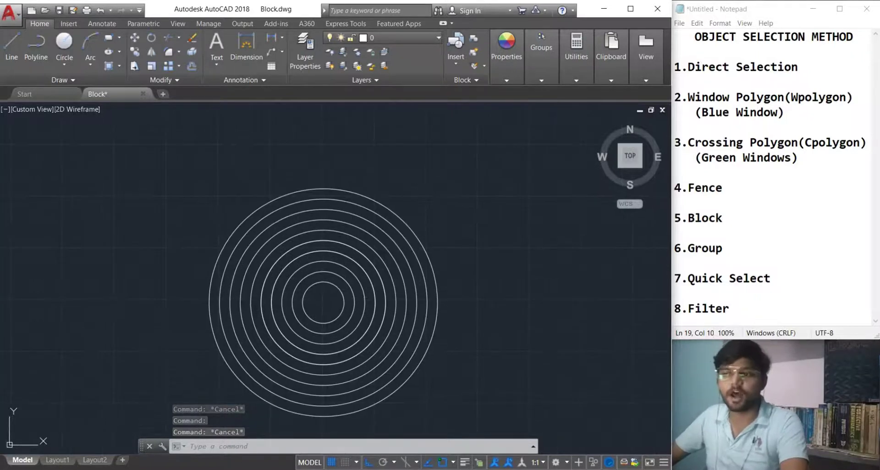
pyautogui.scroll(-3, 337, 315)
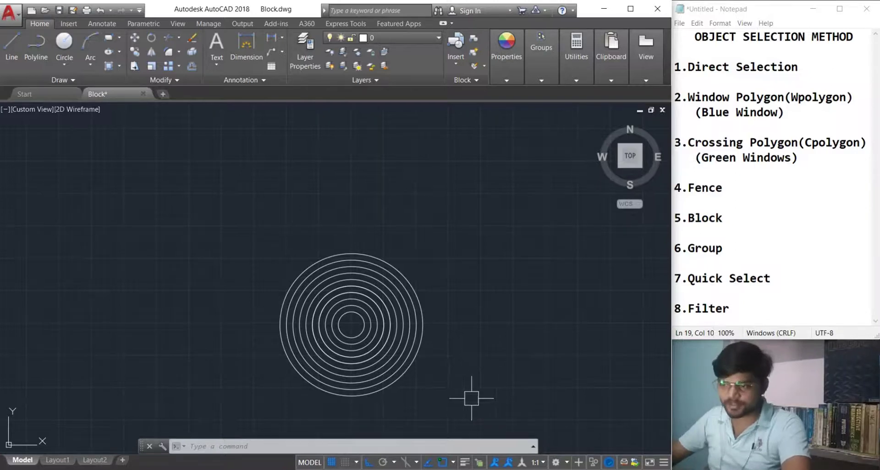
pyautogui.click(484, 413)
pyautogui.click(195, 240)
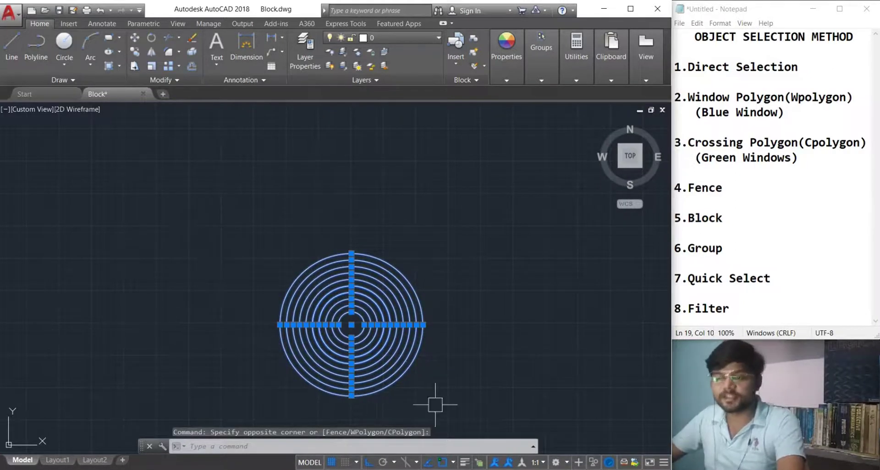
pyautogui.press('Escape')
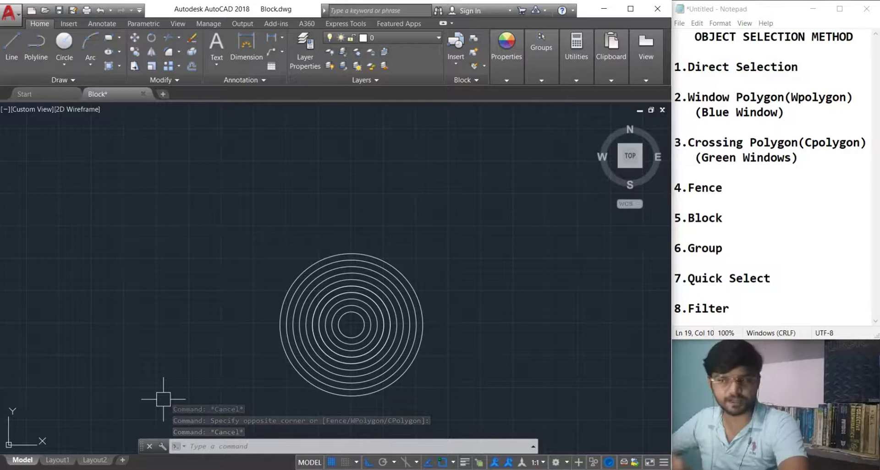
# Select all the concentric circles with a crossing window and keep them selected
pyautogui.moveTo(410, 399); pyautogui.dragTo(391, 367, button='middle')
pyautogui.click(452, 388)
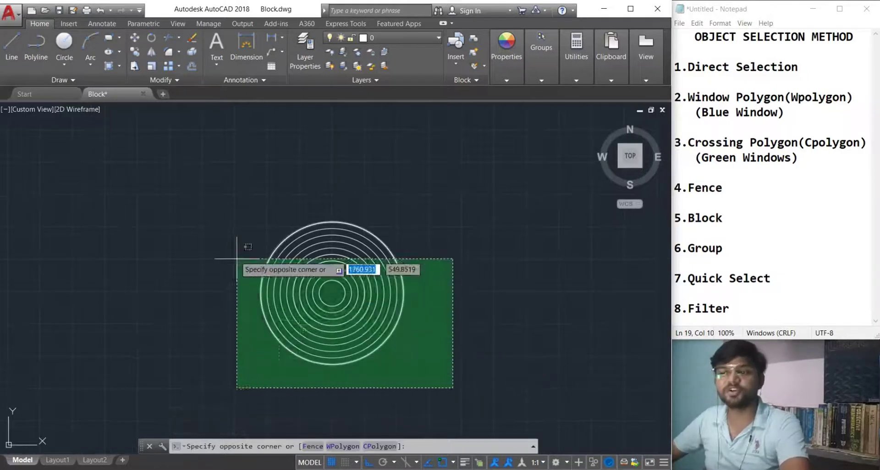
pyautogui.click(210, 202)
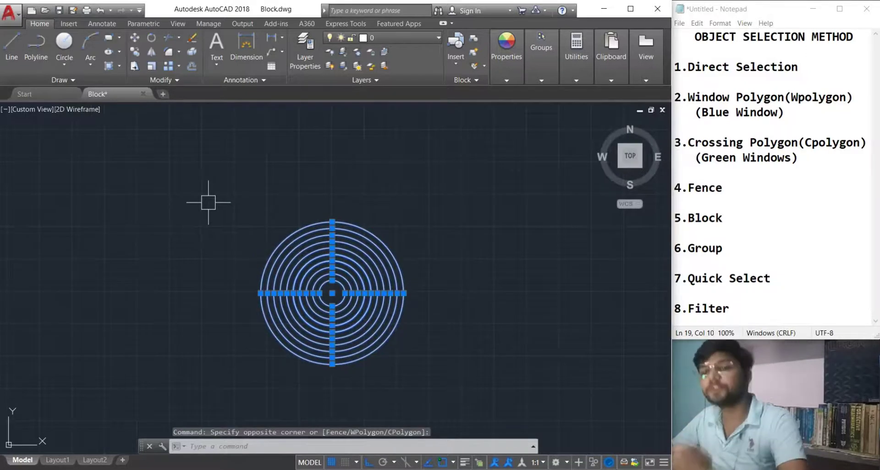
# Clear the selection of the concentric circles
pyautogui.press('Escape')
pyautogui.scroll(-3, 210, 268)
pyautogui.moveTo(210, 271)
pyautogui.mouseDown(button='middle')
pyautogui.moveTo(326, 314)
pyautogui.moveTo(289, 298)
pyautogui.moveTo(373, 310)
pyautogui.moveTo(500, 297)
pyautogui.mouseUp(button='middle')
pyautogui.scroll(4, 158, 327)
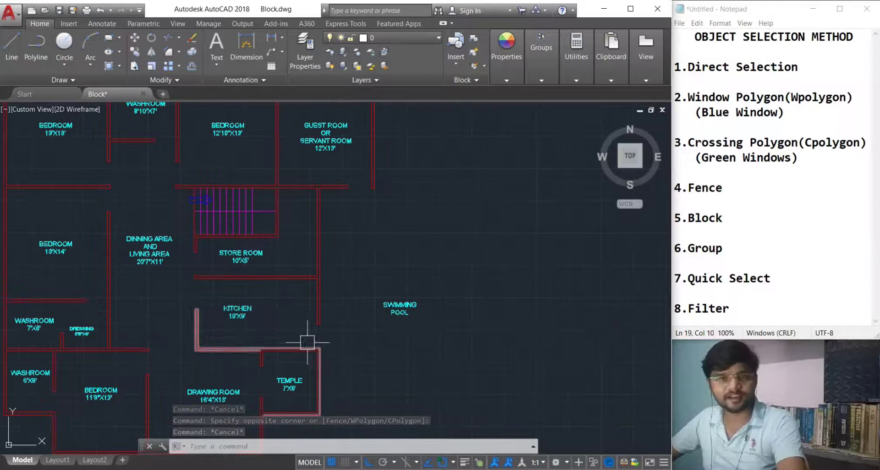
pyautogui.scroll(-5, 339, 341)
pyautogui.moveTo(418, 334); pyautogui.dragTo(266, 304, button='middle')
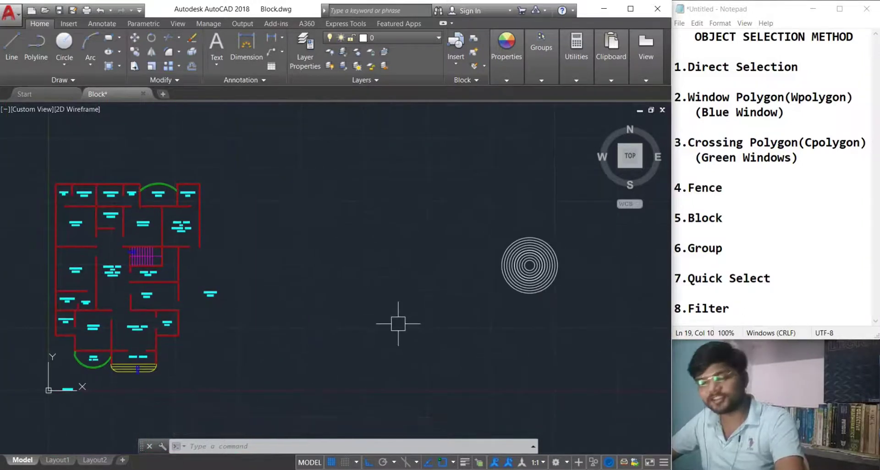
pyautogui.write('f')
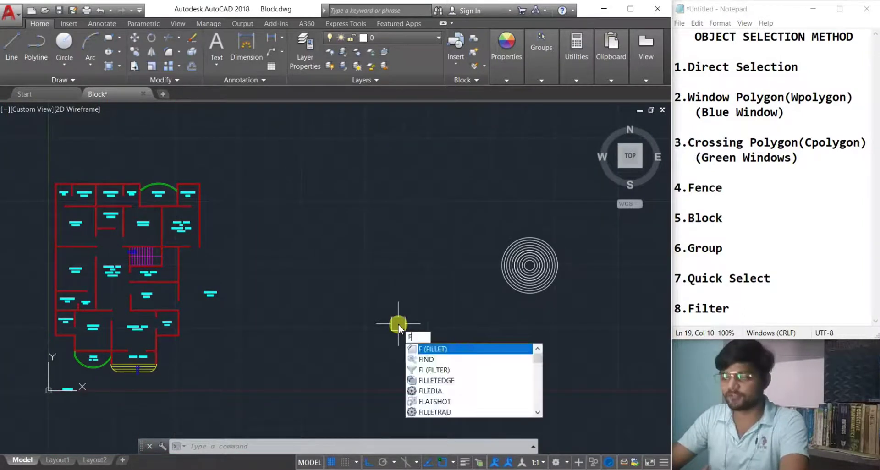
pyautogui.press('Return')
pyautogui.press('Escape')
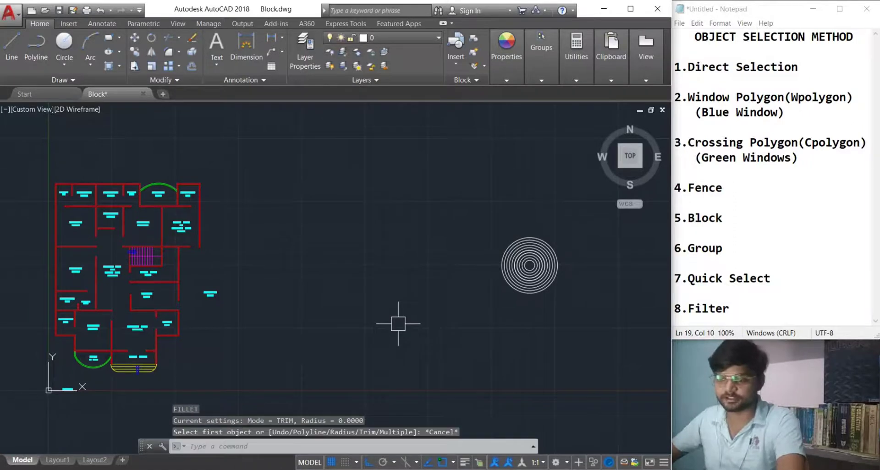
# Open the object selection filters with the Filter command and review the available filter types
pyautogui.write('fi')
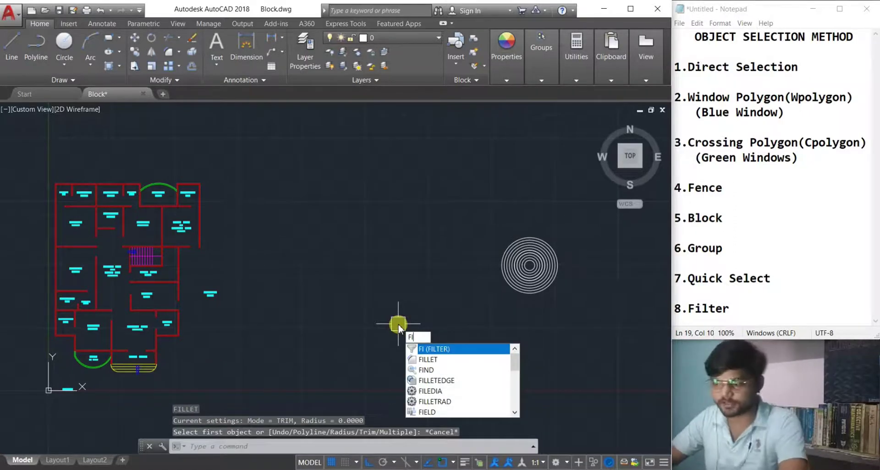
pyautogui.press('Return')
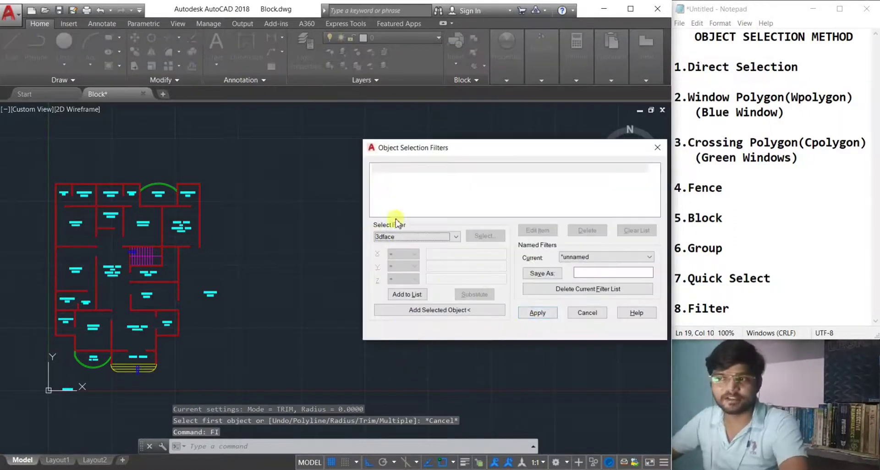
pyautogui.click(456, 235)
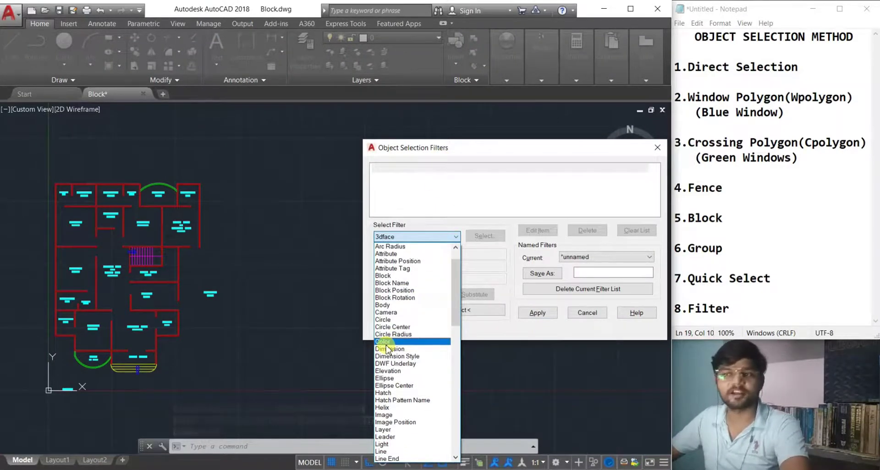
pyautogui.scroll(-2, 387, 349)
pyautogui.scroll(-5, 403, 363)
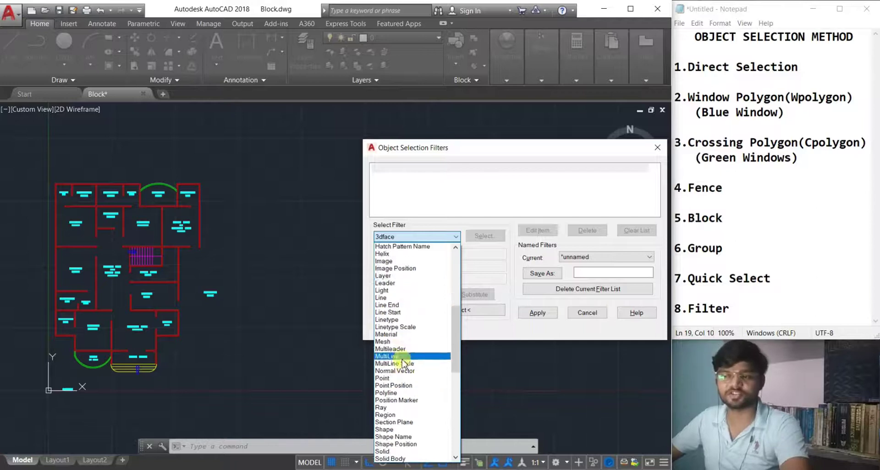
pyautogui.scroll(-12, 403, 364)
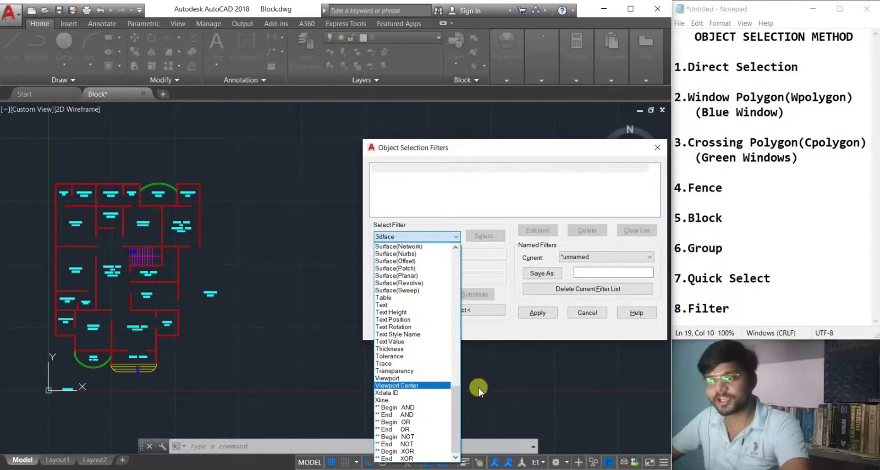
pyautogui.click(503, 391)
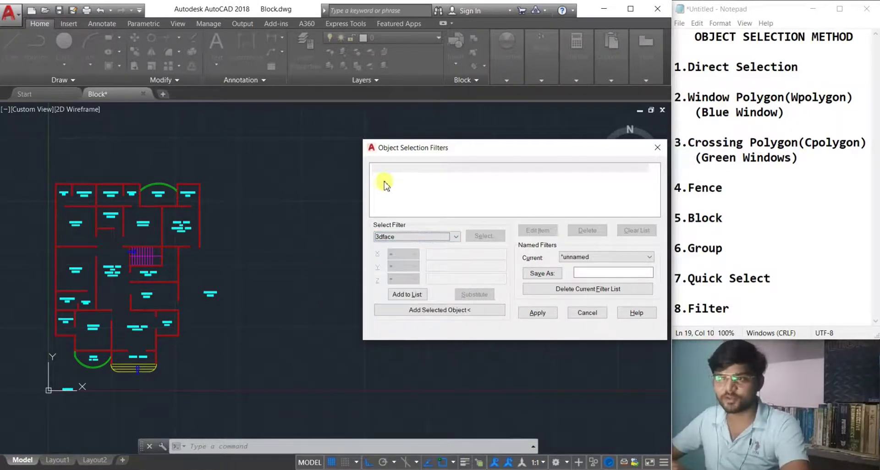
# Add a Circle Radius filter with the condition >= 50 to the filter list, keeping the circles in view beside the dialog
pyautogui.moveTo(390, 151)
pyautogui.mouseDown()
pyautogui.moveTo(289, 253)
pyautogui.moveTo(122, 179)
pyautogui.moveTo(137, 171)
pyautogui.mouseUp()
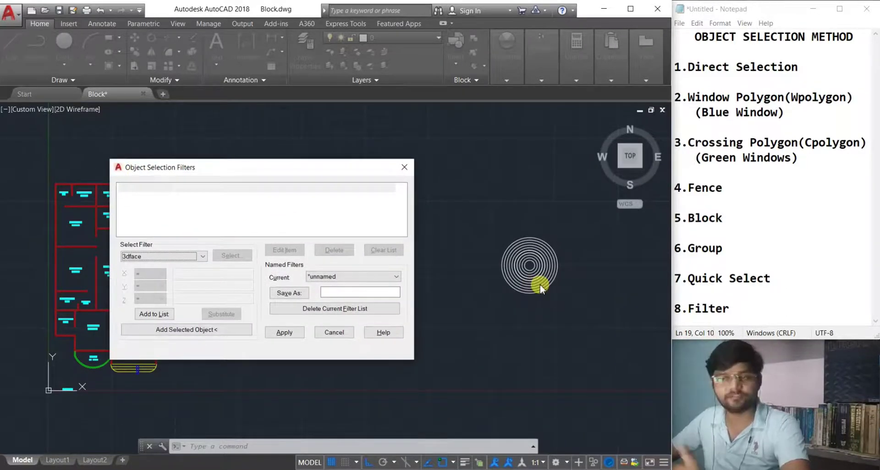
pyautogui.click(205, 257)
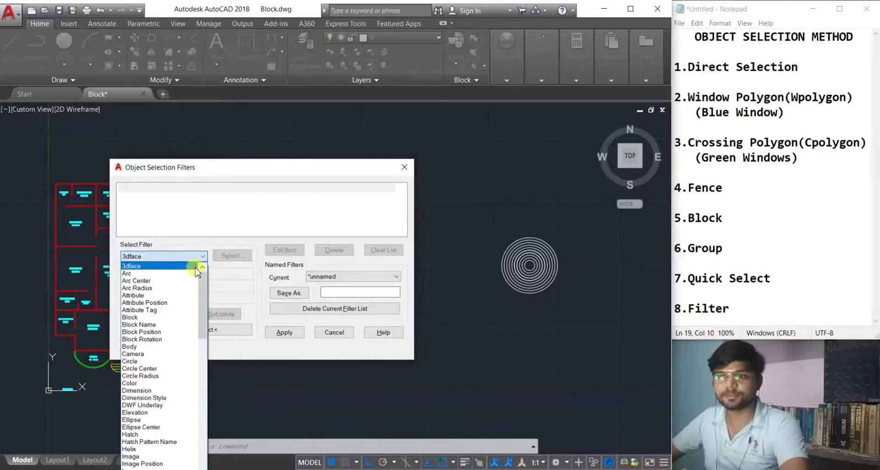
pyautogui.click(156, 376)
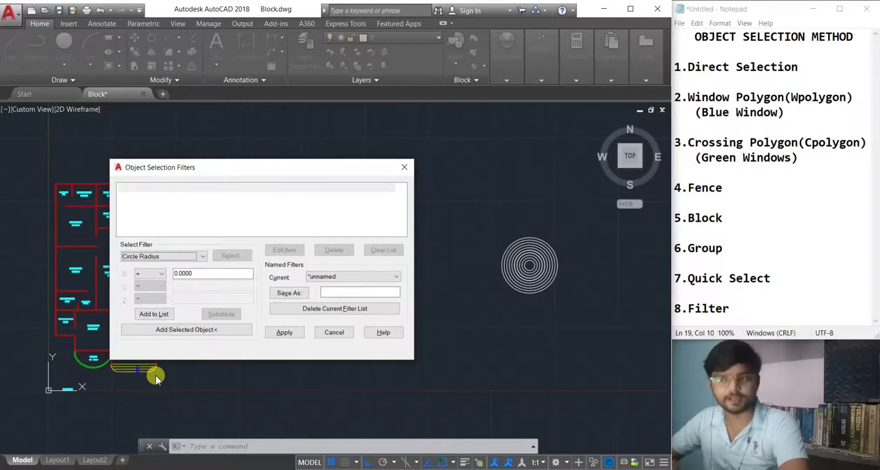
pyautogui.click(160, 275)
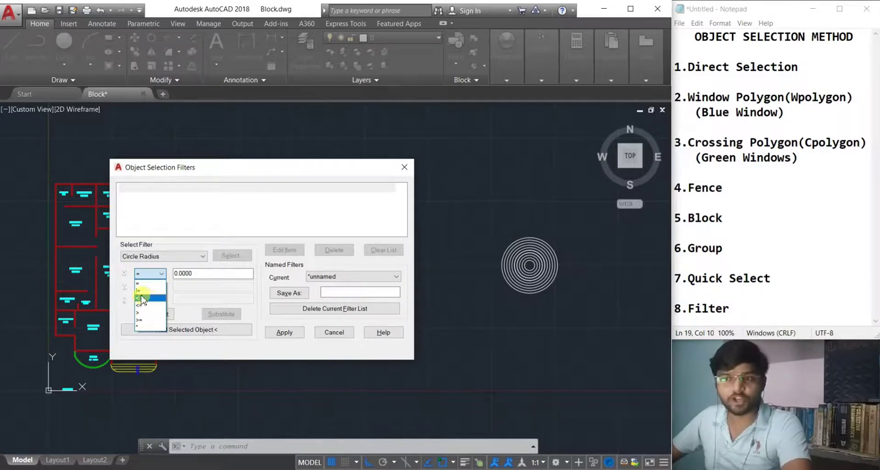
pyautogui.click(148, 320)
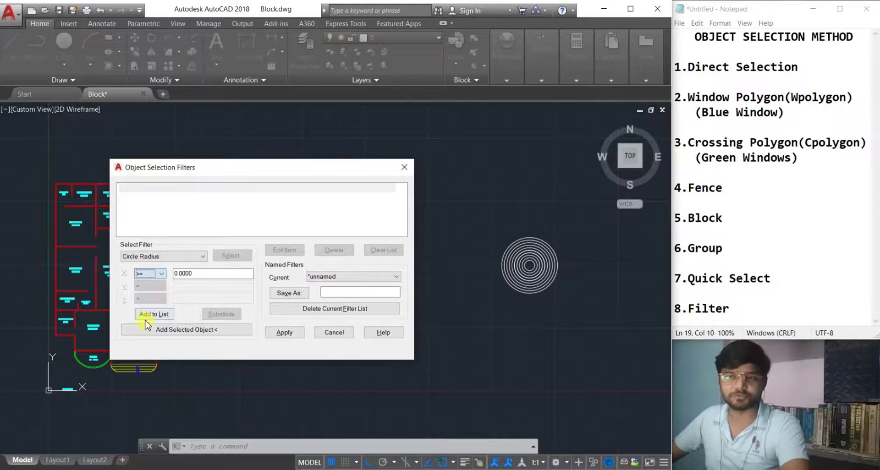
pyautogui.doubleClick(200, 273)
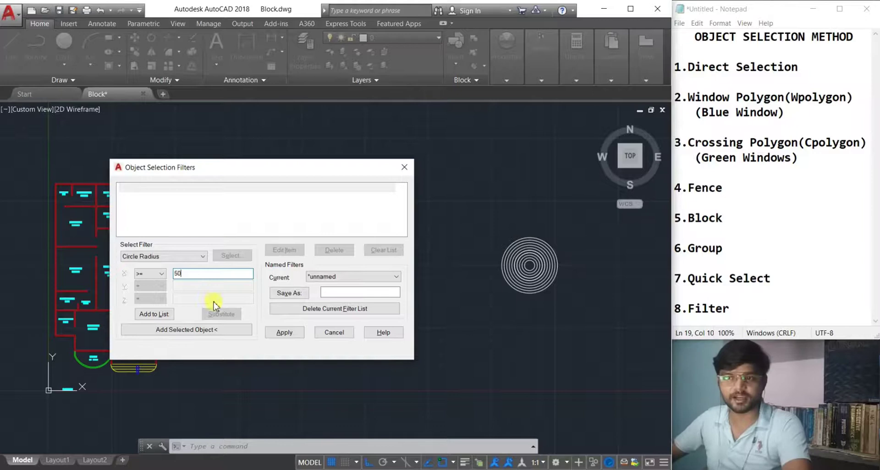
pyautogui.click(155, 314)
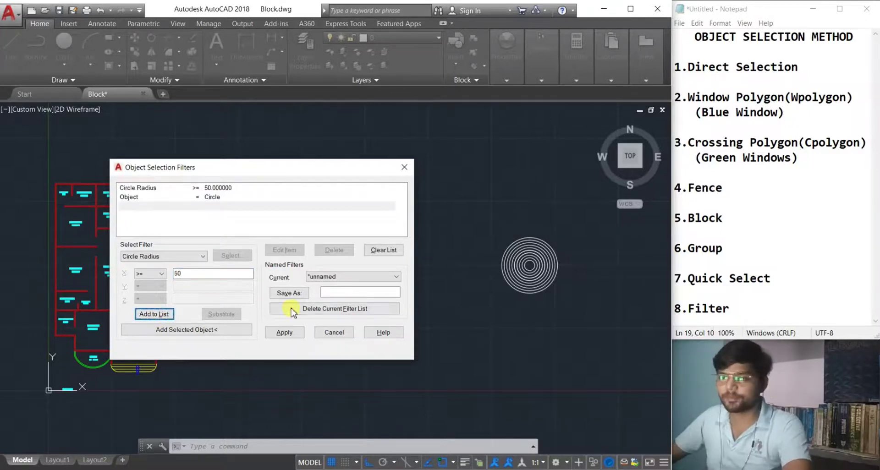
# Apply the filter to the concentric circles with a crossing window around all of them, finish the filtered selection and clear it
pyautogui.click(279, 333)
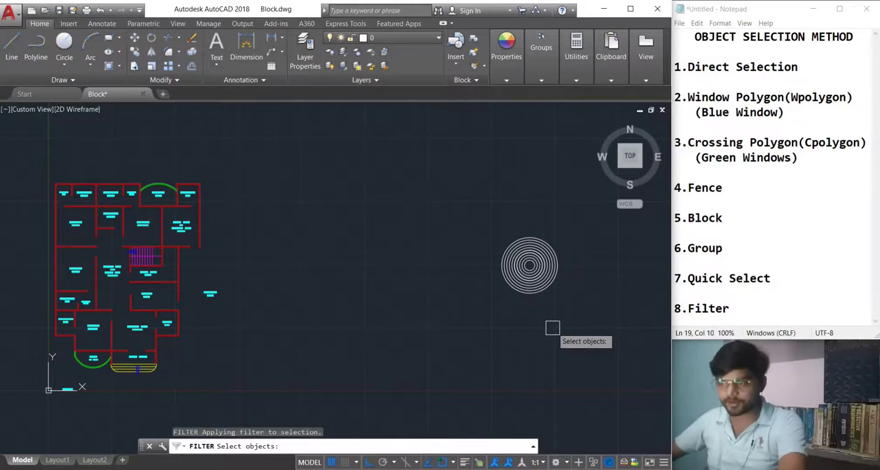
pyautogui.moveTo(534, 267); pyautogui.dragTo(477, 259, button='middle')
pyautogui.scroll(5, 476, 258)
pyautogui.moveTo(492, 313); pyautogui.dragTo(410, 346, button='middle')
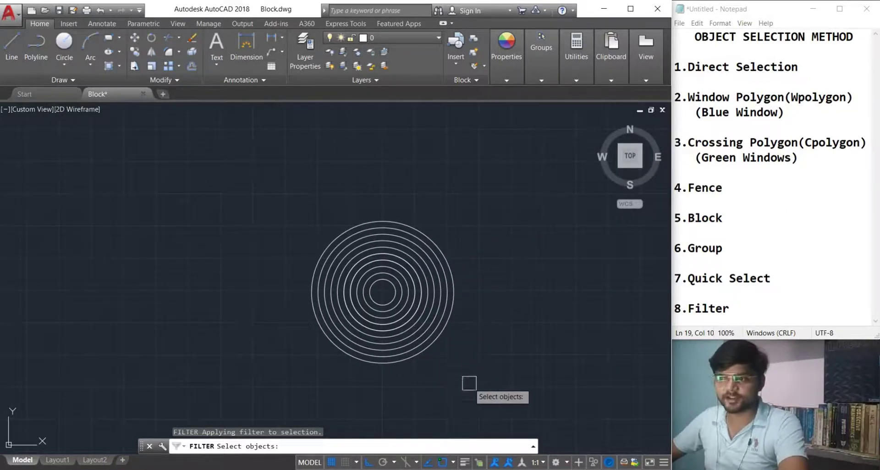
pyautogui.click(516, 404)
pyautogui.click(243, 187)
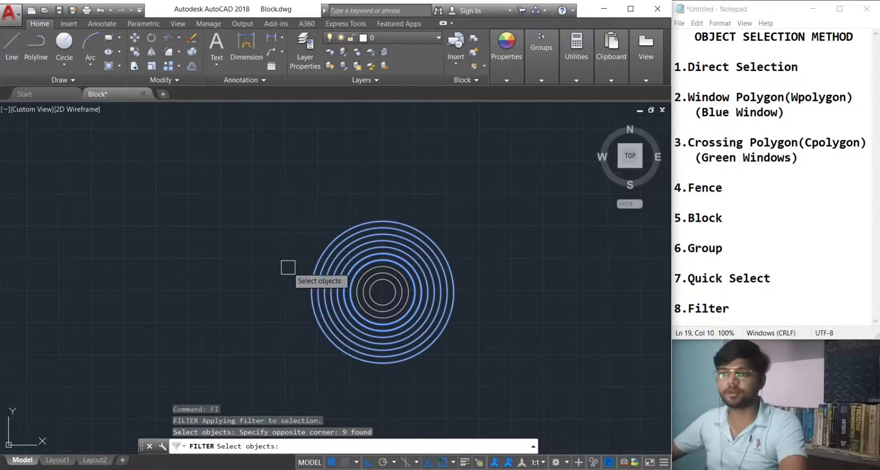
pyautogui.scroll(3, 290, 379)
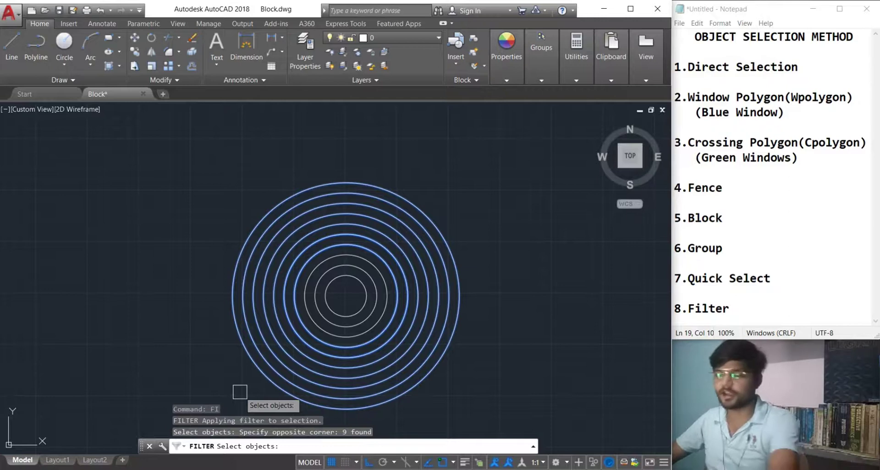
pyautogui.press('Return')
pyautogui.press('Escape')
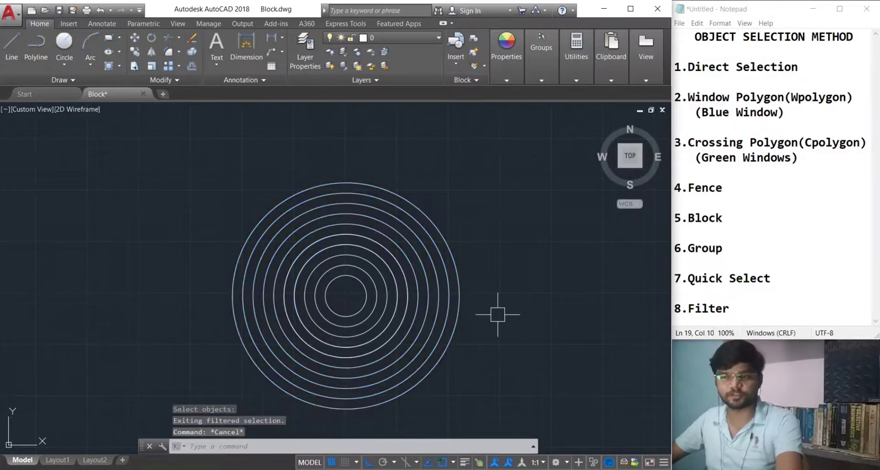
pyautogui.moveTo(509, 337); pyautogui.dragTo(509, 298, button='middle')
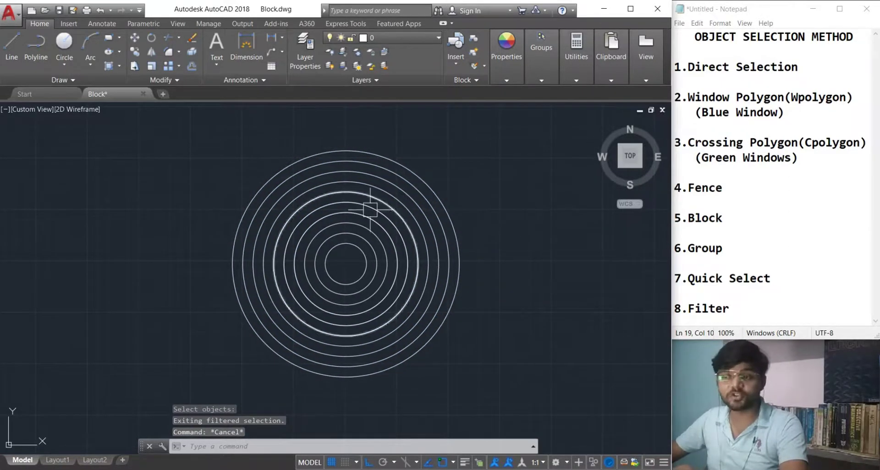
pyautogui.write('f')
pyautogui.press('Return')
pyautogui.press('Escape')
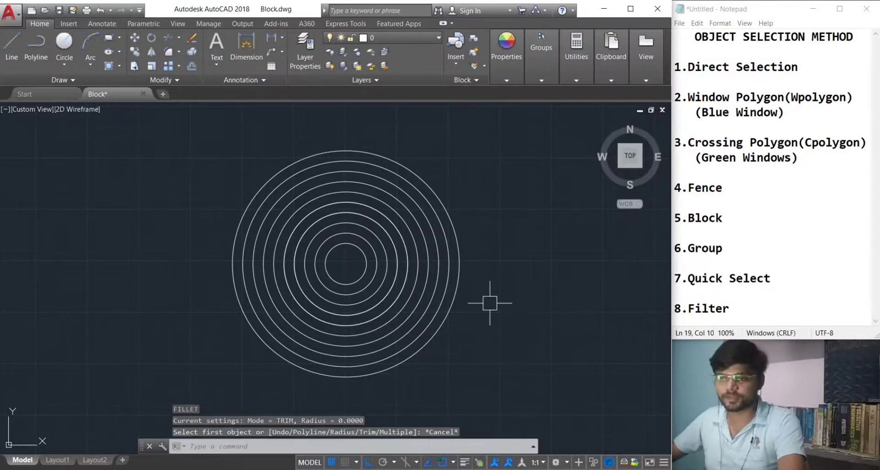
# Reopen the object selection filters and clear the existing filter list
pyautogui.write('fi')
pyautogui.press('Return')
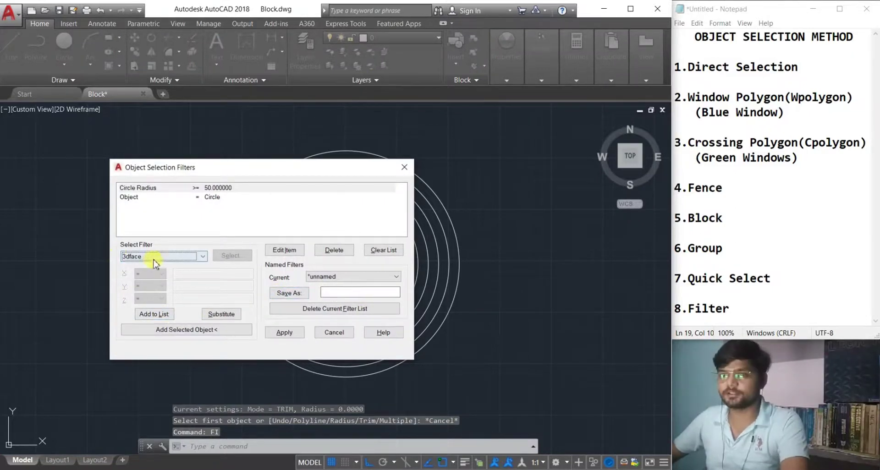
pyautogui.click(304, 308)
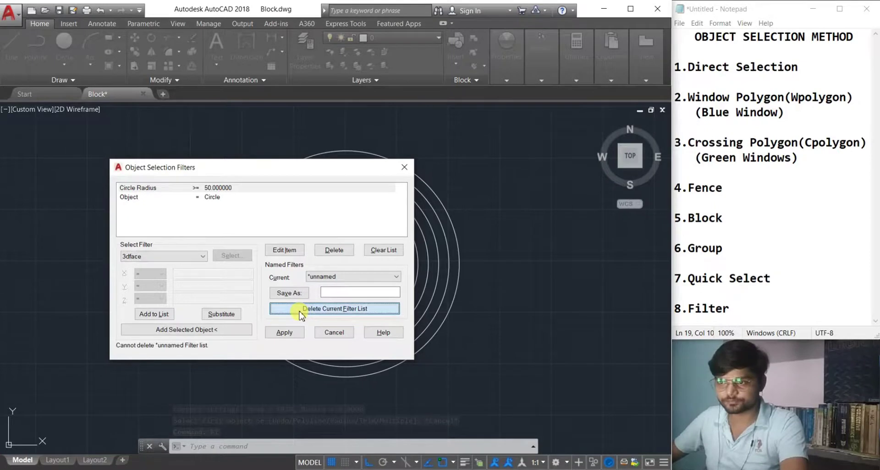
pyautogui.click(383, 252)
# Add a Circle Radius filter with the condition <= 50 to the filter list
pyautogui.click(171, 256)
pyautogui.scroll(-2, 165, 298)
pyautogui.scroll(-1, 154, 328)
pyautogui.click(154, 328)
pyautogui.click(164, 274)
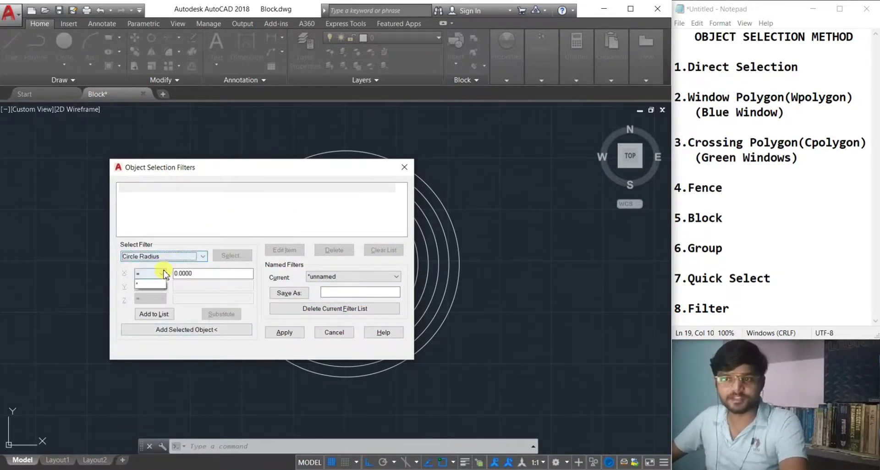
pyautogui.click(151, 300)
pyautogui.doubleClick(215, 275)
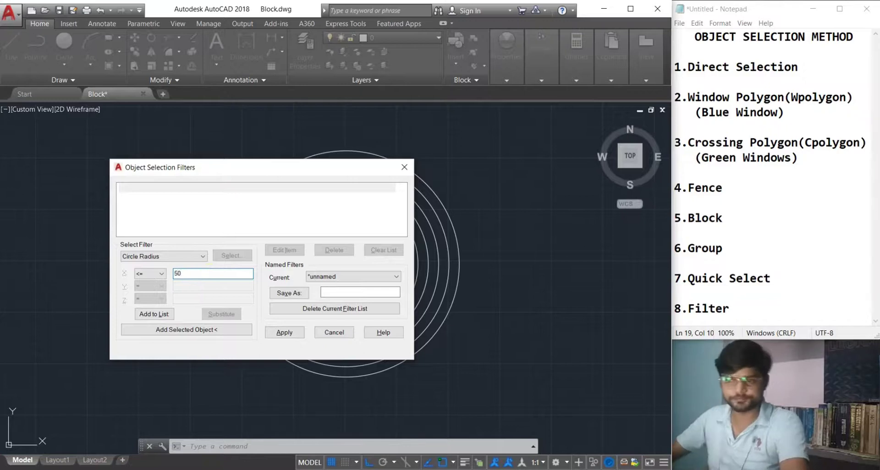
pyautogui.click(137, 312)
# Apply the filter of radius <= 50 to all the concentric circles with a crossing window, and cancel the filtered selection
pyautogui.click(284, 332)
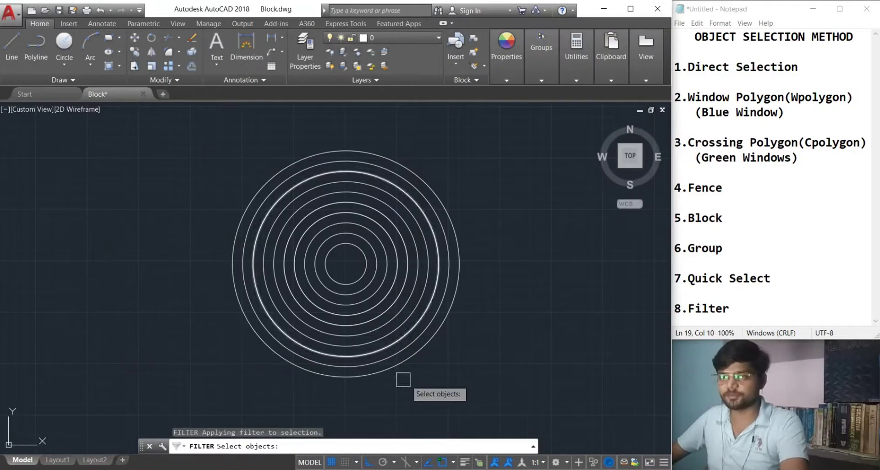
pyautogui.click(503, 388)
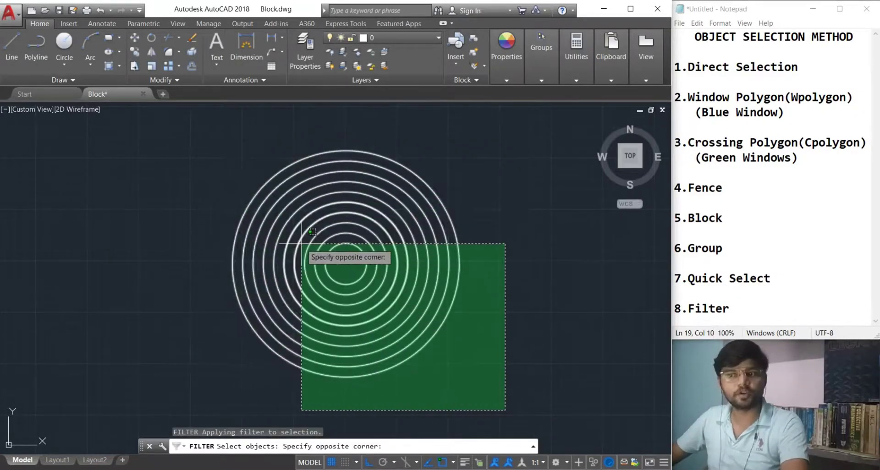
pyautogui.click(177, 124)
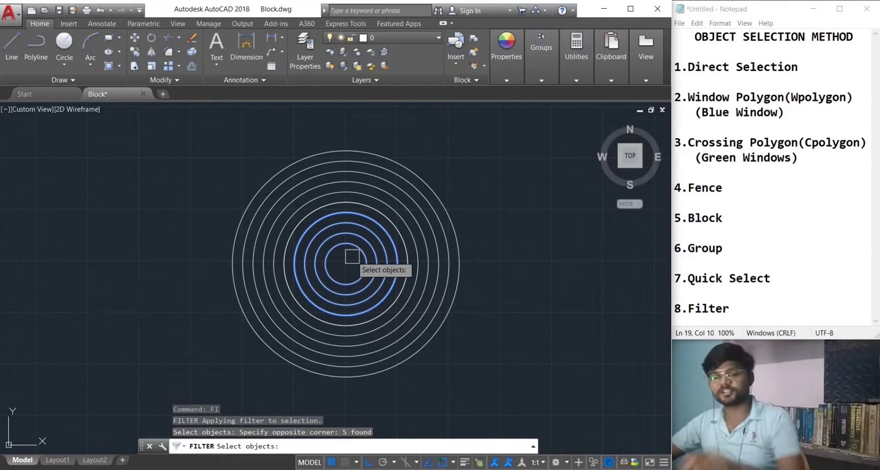
pyautogui.press('Escape')
# Switch to Notepad, highlight the selection methods from Direct Selection to Quick Select, and clear the highlight
pyautogui.scroll(-6, 354, 282)
pyautogui.moveTo(354, 284); pyautogui.dragTo(561, 281, button='middle')
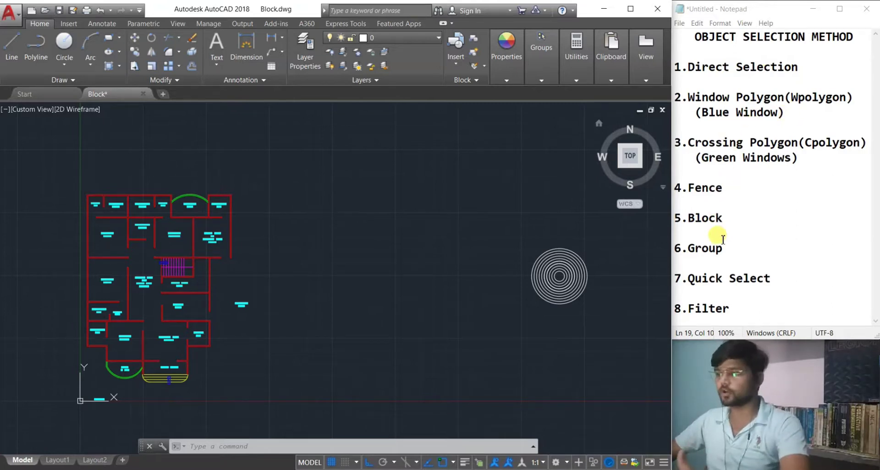
pyautogui.moveTo(779, 280); pyautogui.dragTo(687, 67)
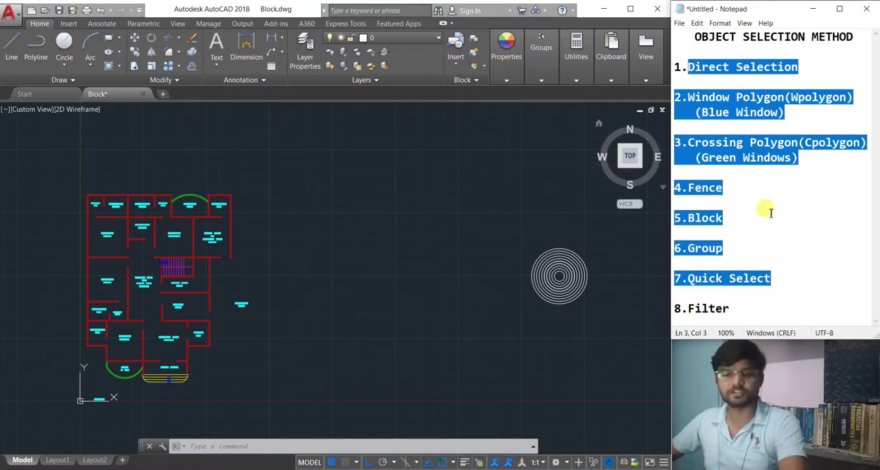
pyautogui.click(783, 297)
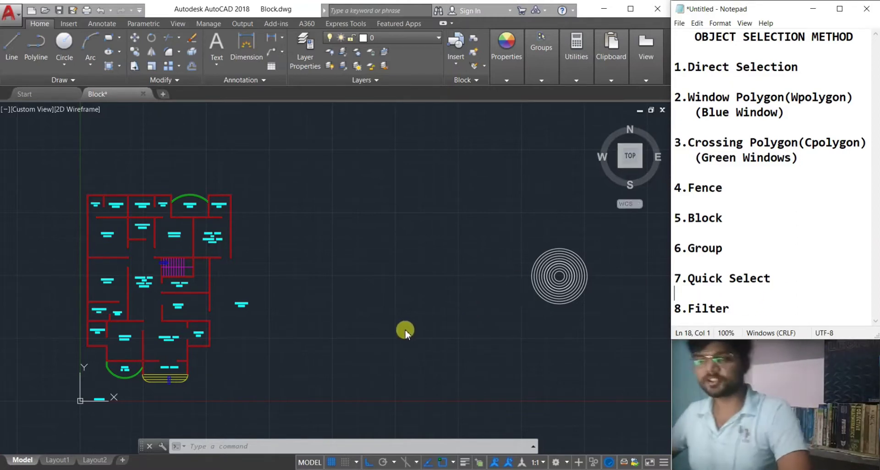
pyautogui.click(338, 343)
pyautogui.scroll(2, 417, 334)
pyautogui.moveTo(236, 332); pyautogui.dragTo(471, 330, button='middle')
pyautogui.scroll(-2, 458, 336)
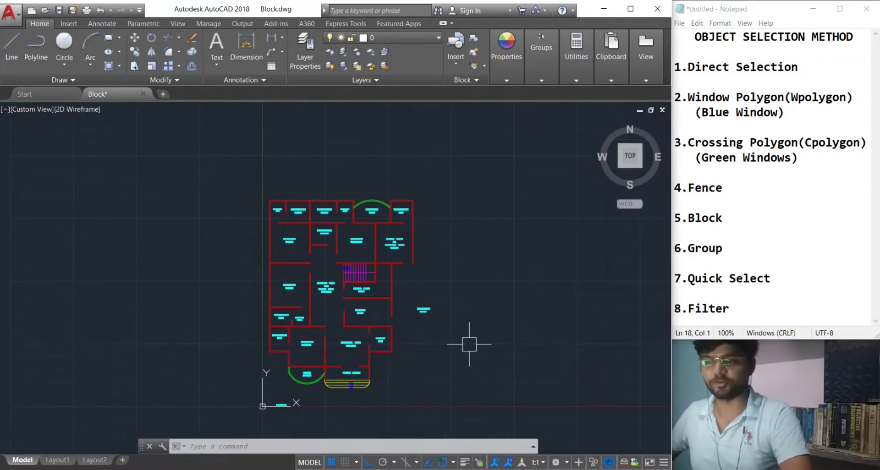